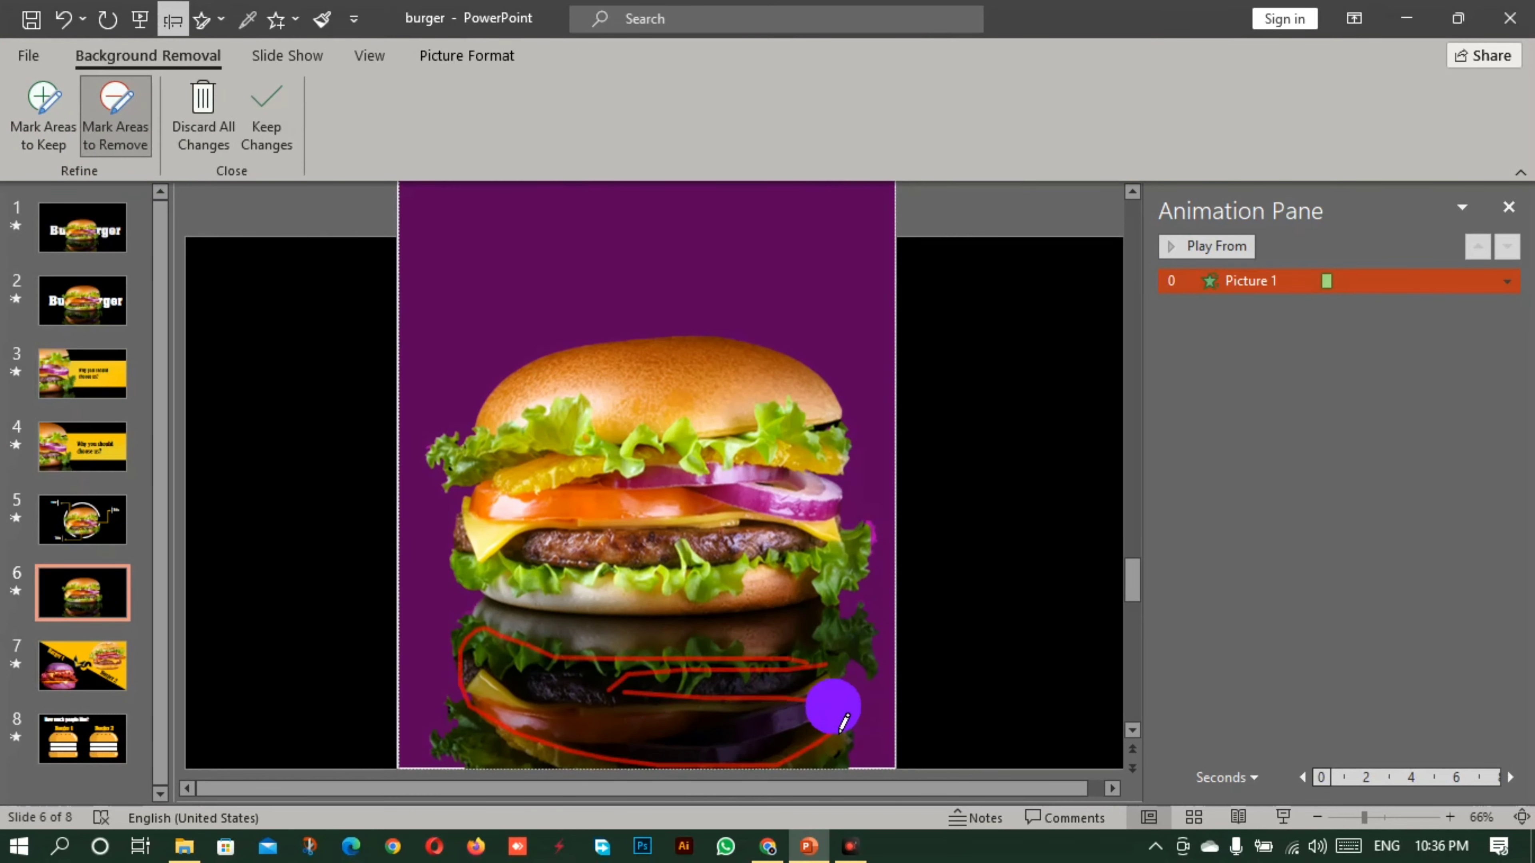
Mark the dark reflection beneath the burger for removal and apply the background removal
drag(695, 632, 690, 744)
drag(470, 757, 446, 710)
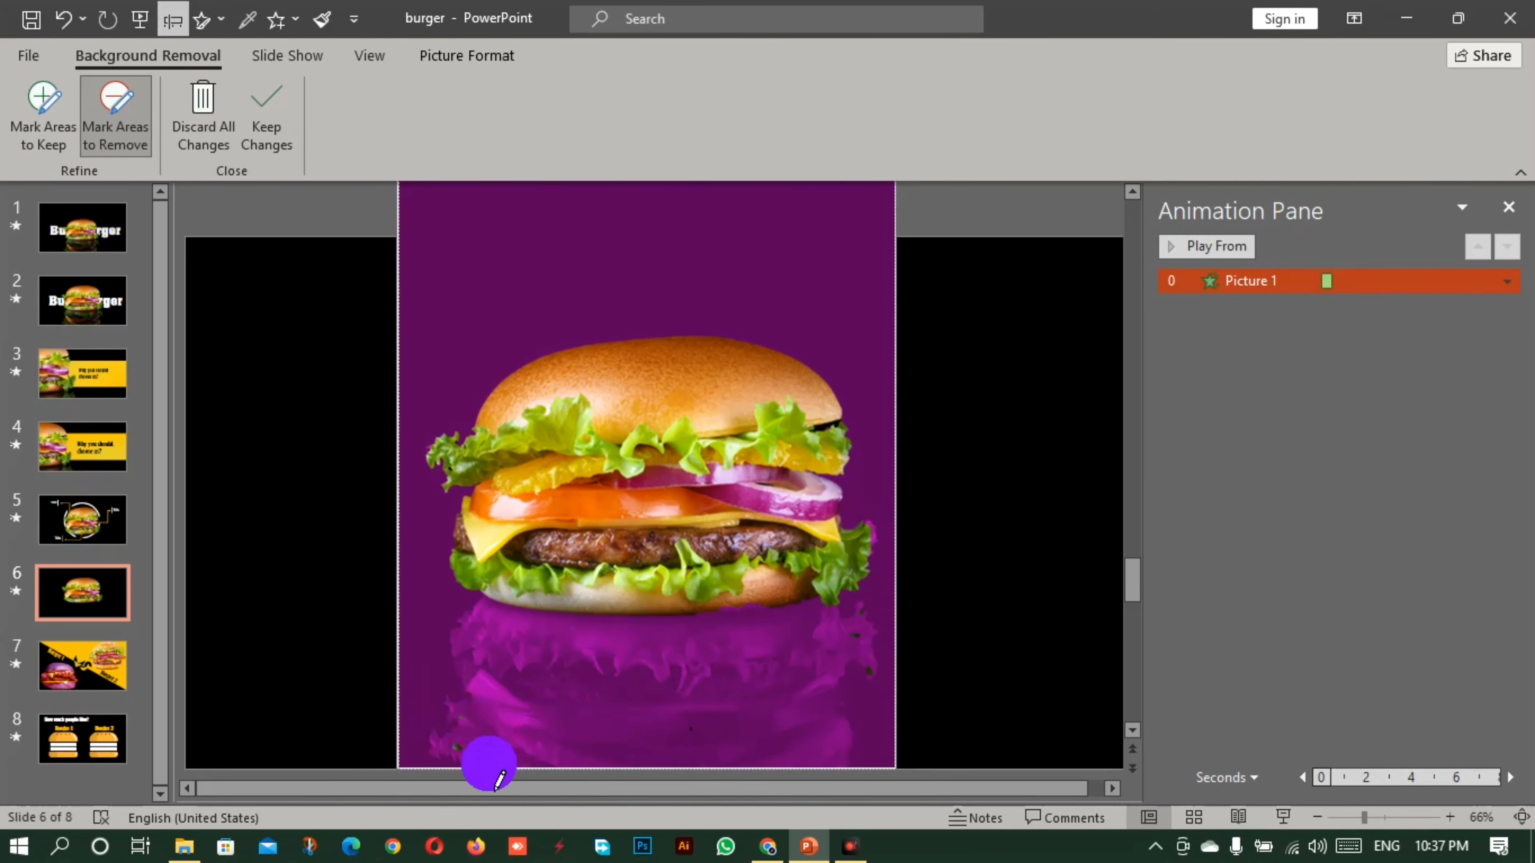
click(1019, 549)
click(937, 442)
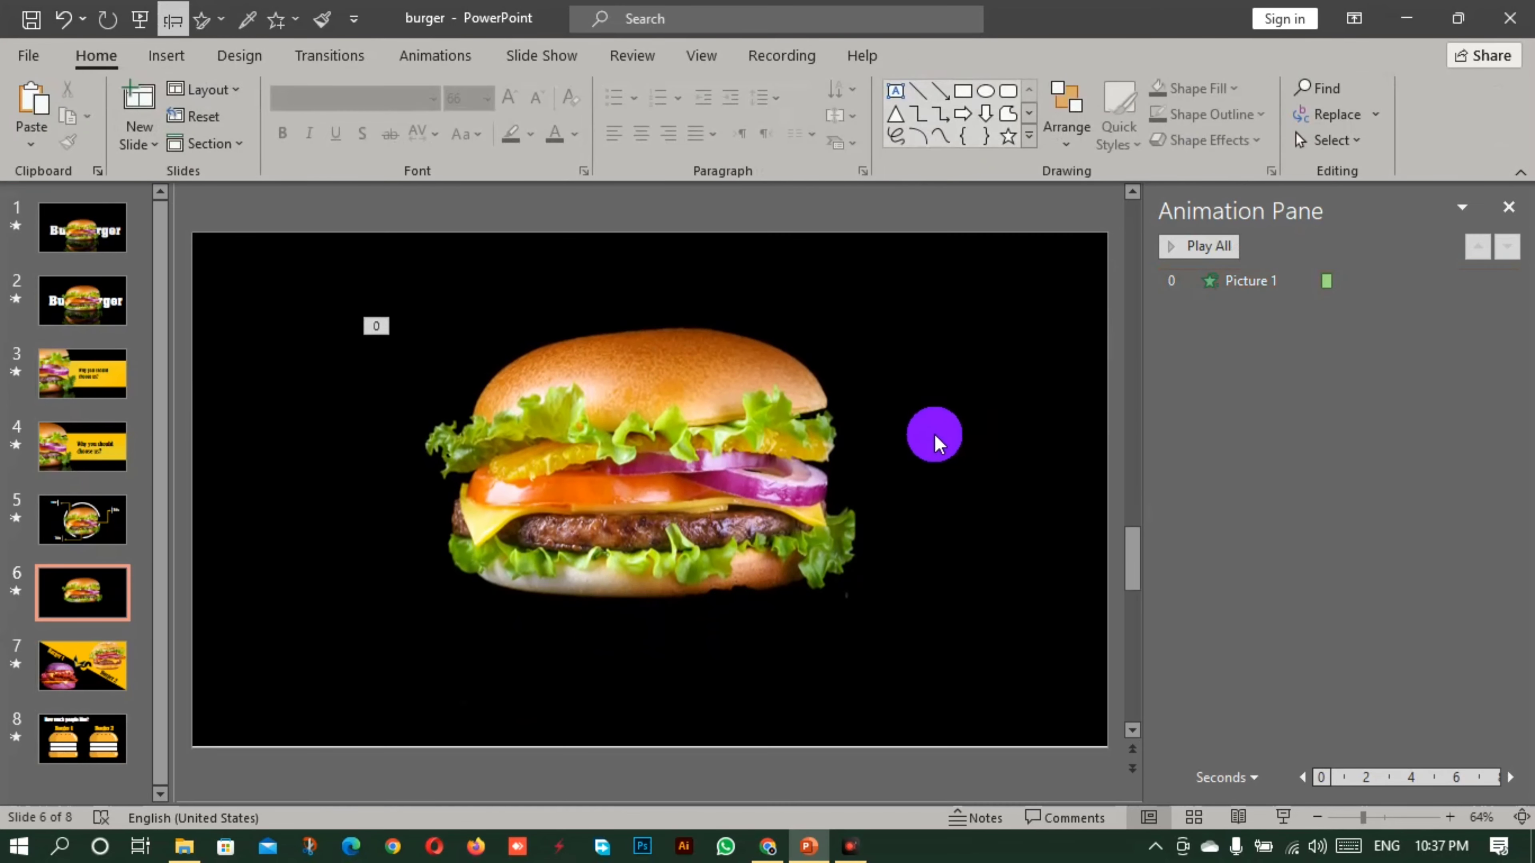
Move the burger picture out of the slide's centre to its lower-left corner
click(663, 545)
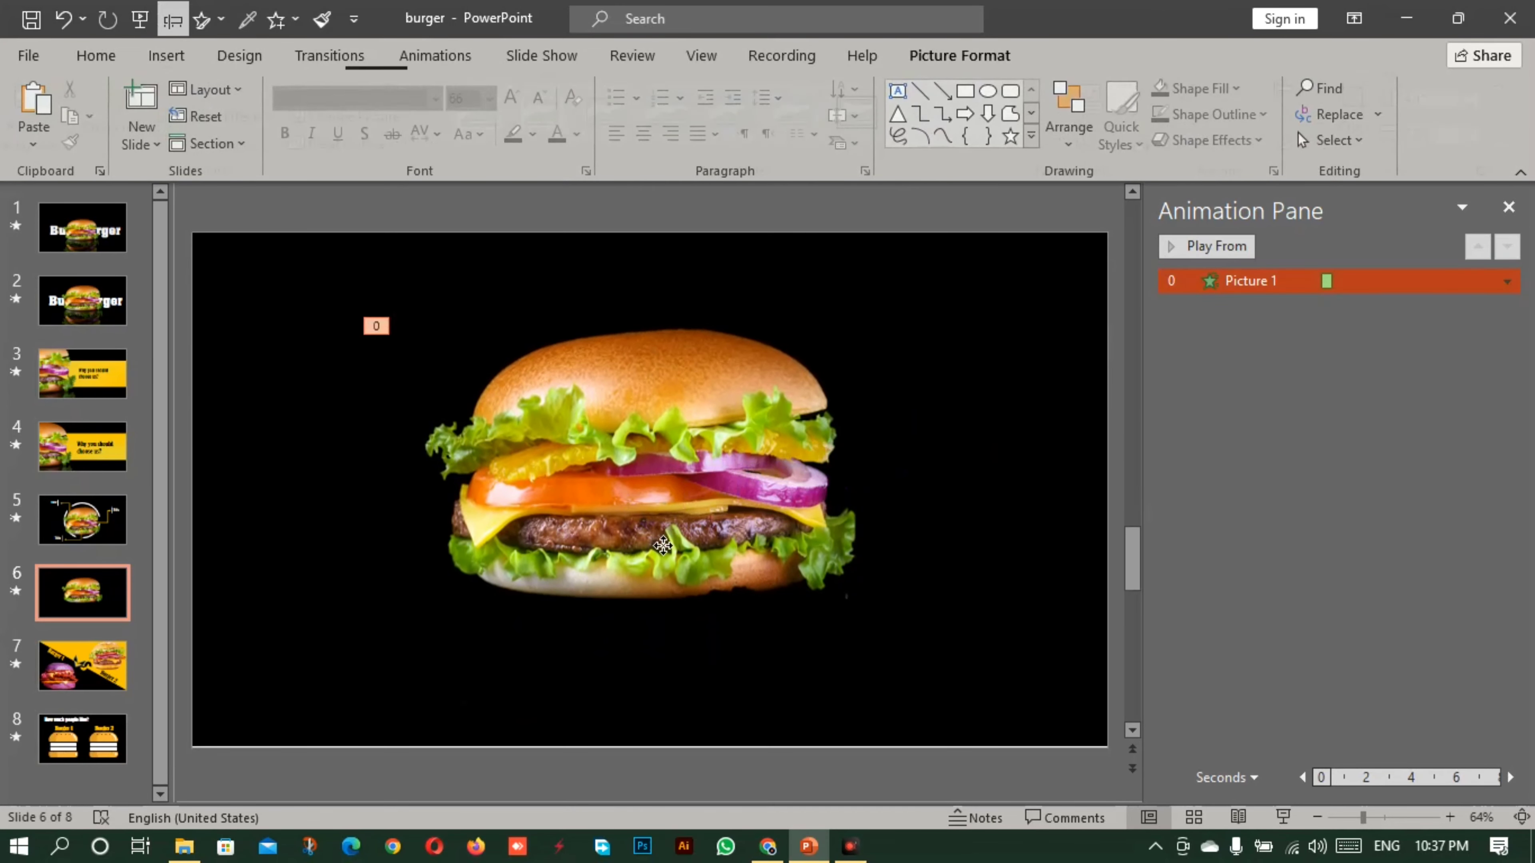
mouse_move(663, 545)
mouse_down()
mouse_move(663, 565)
mouse_move(668, 547)
mouse_up()
drag(561, 569, 223, 687)
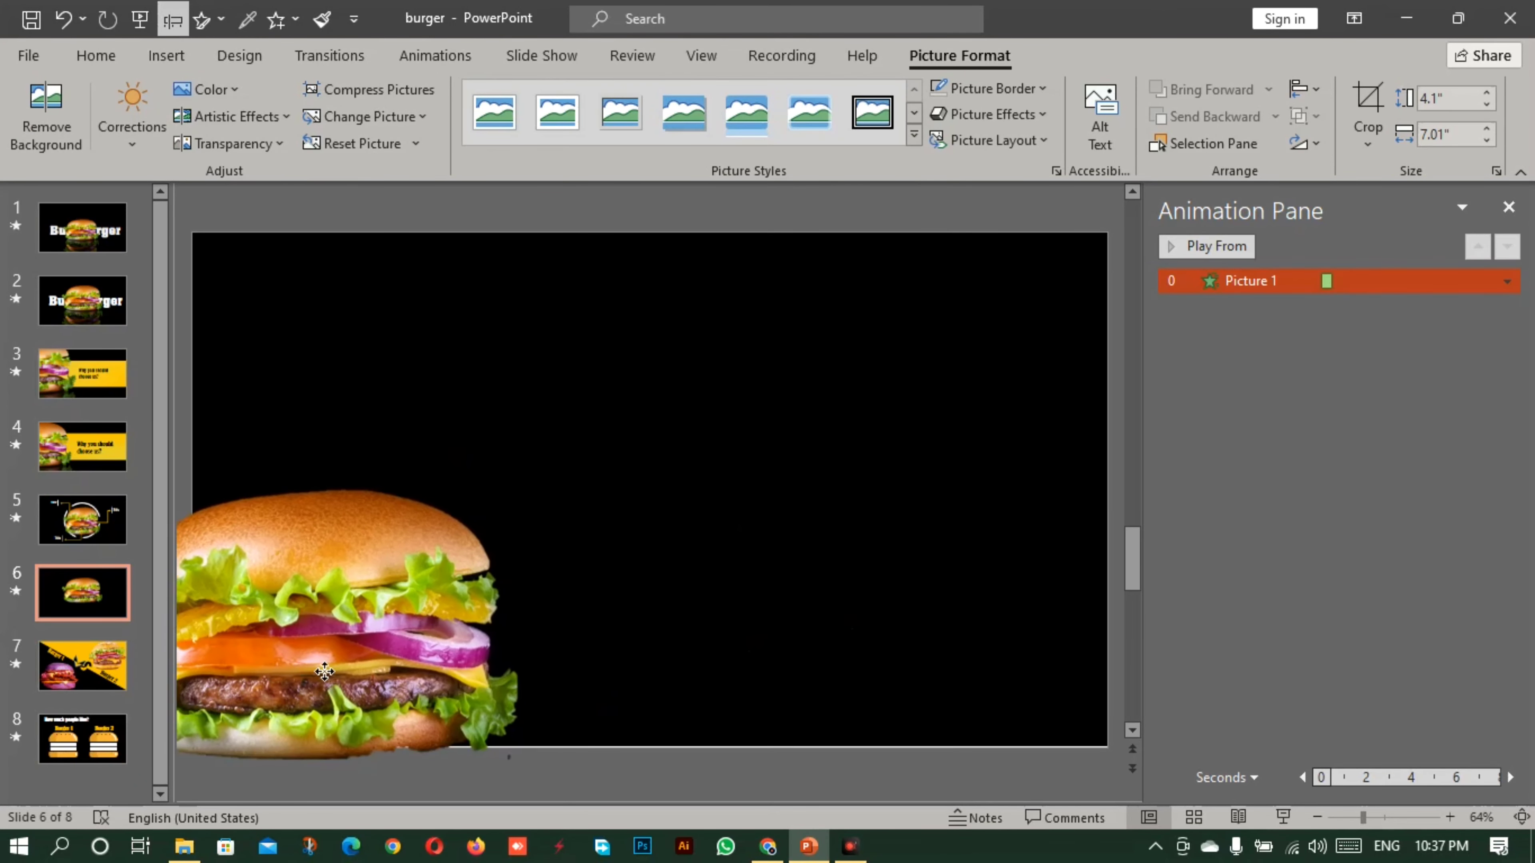
Insert a hollow circle about 6.17 inches across in the middle of the slide and thin it to a narrow ring
click(165, 56)
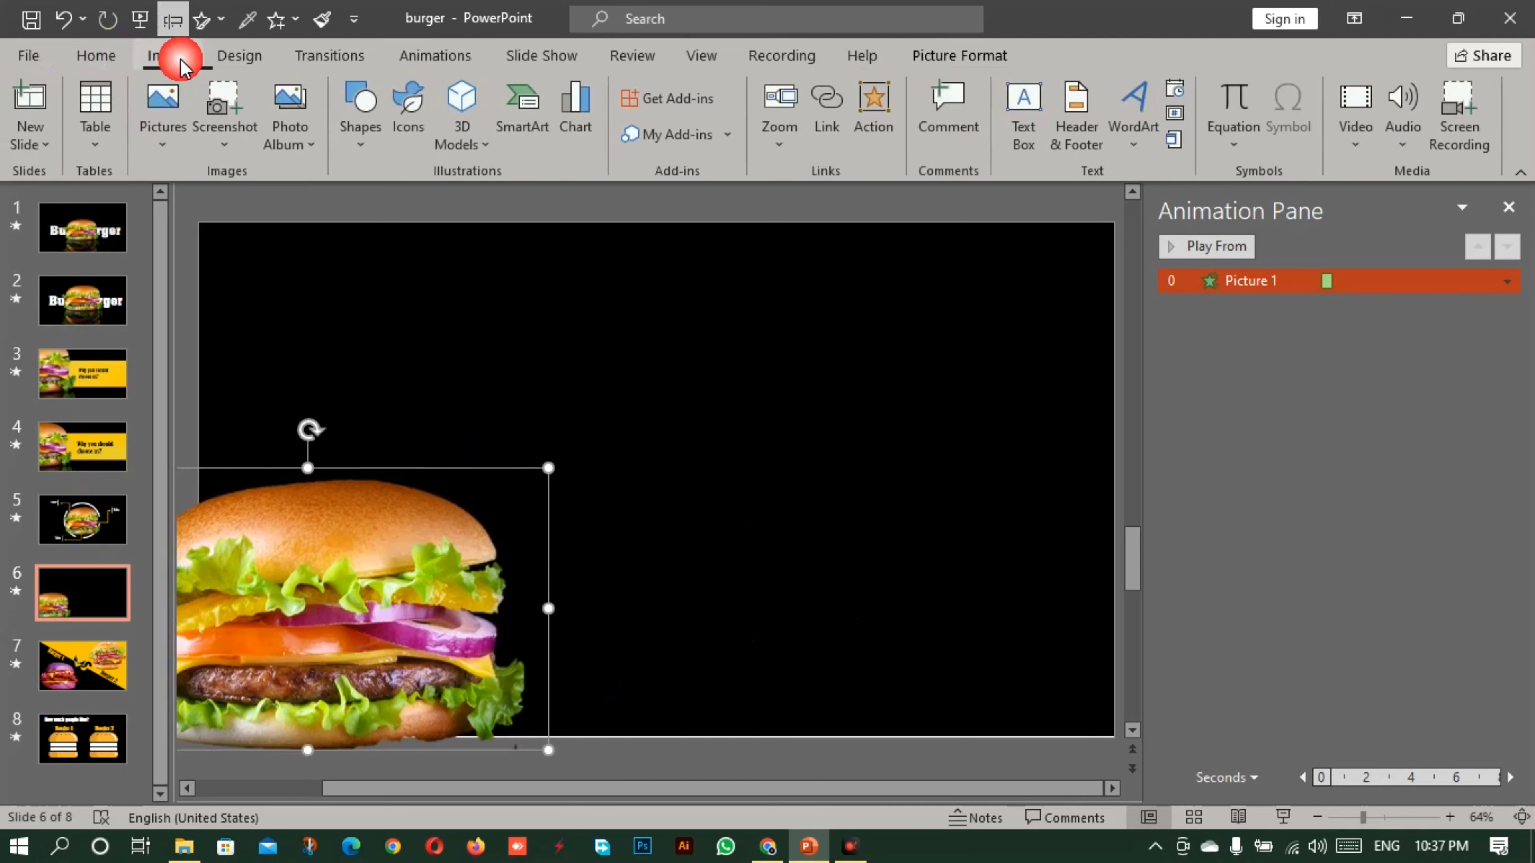
click(361, 121)
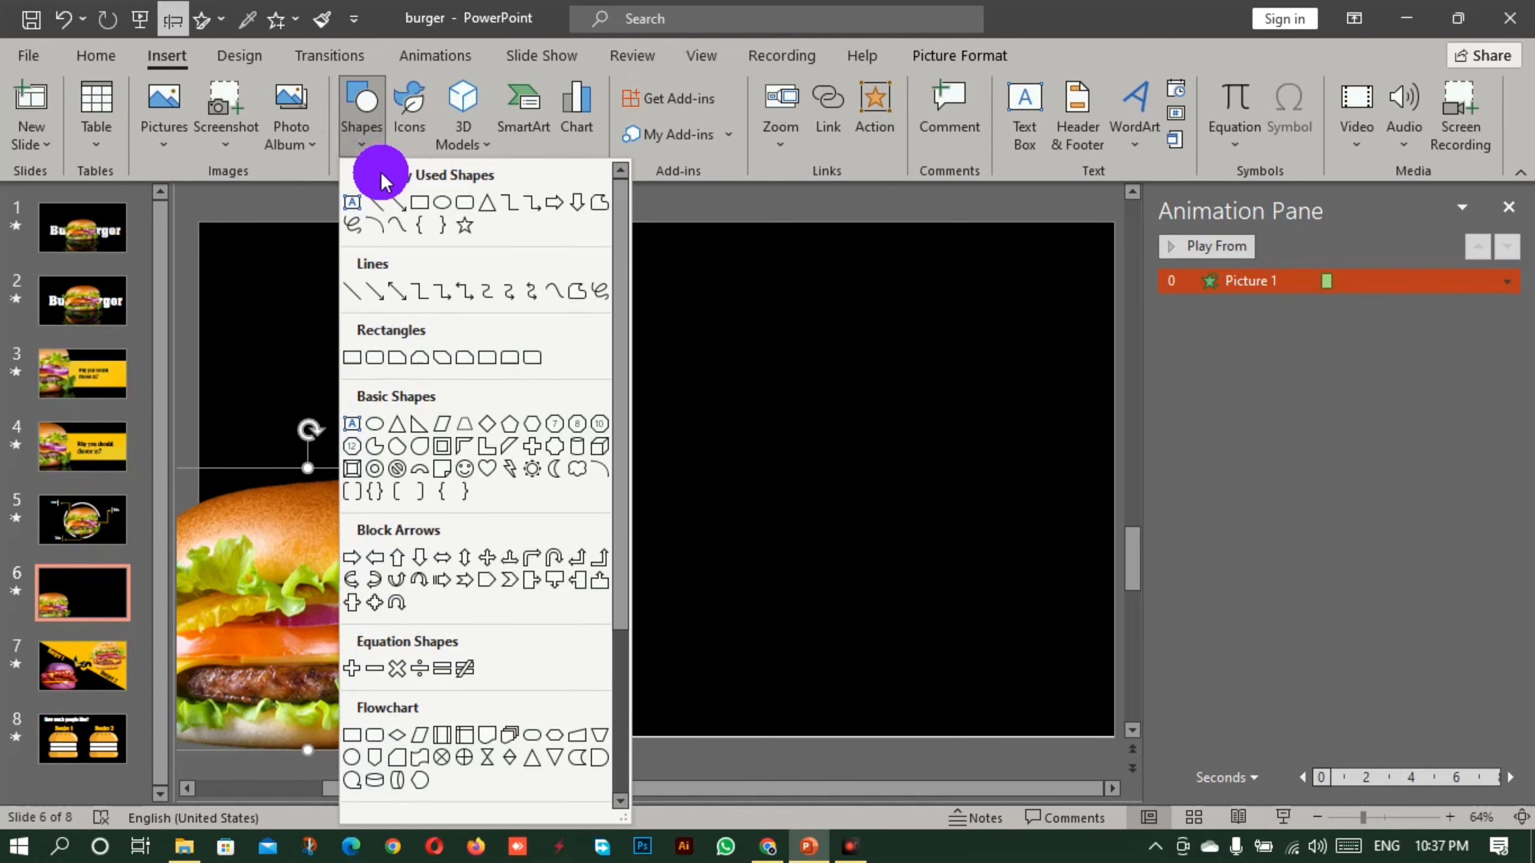
click(394, 442)
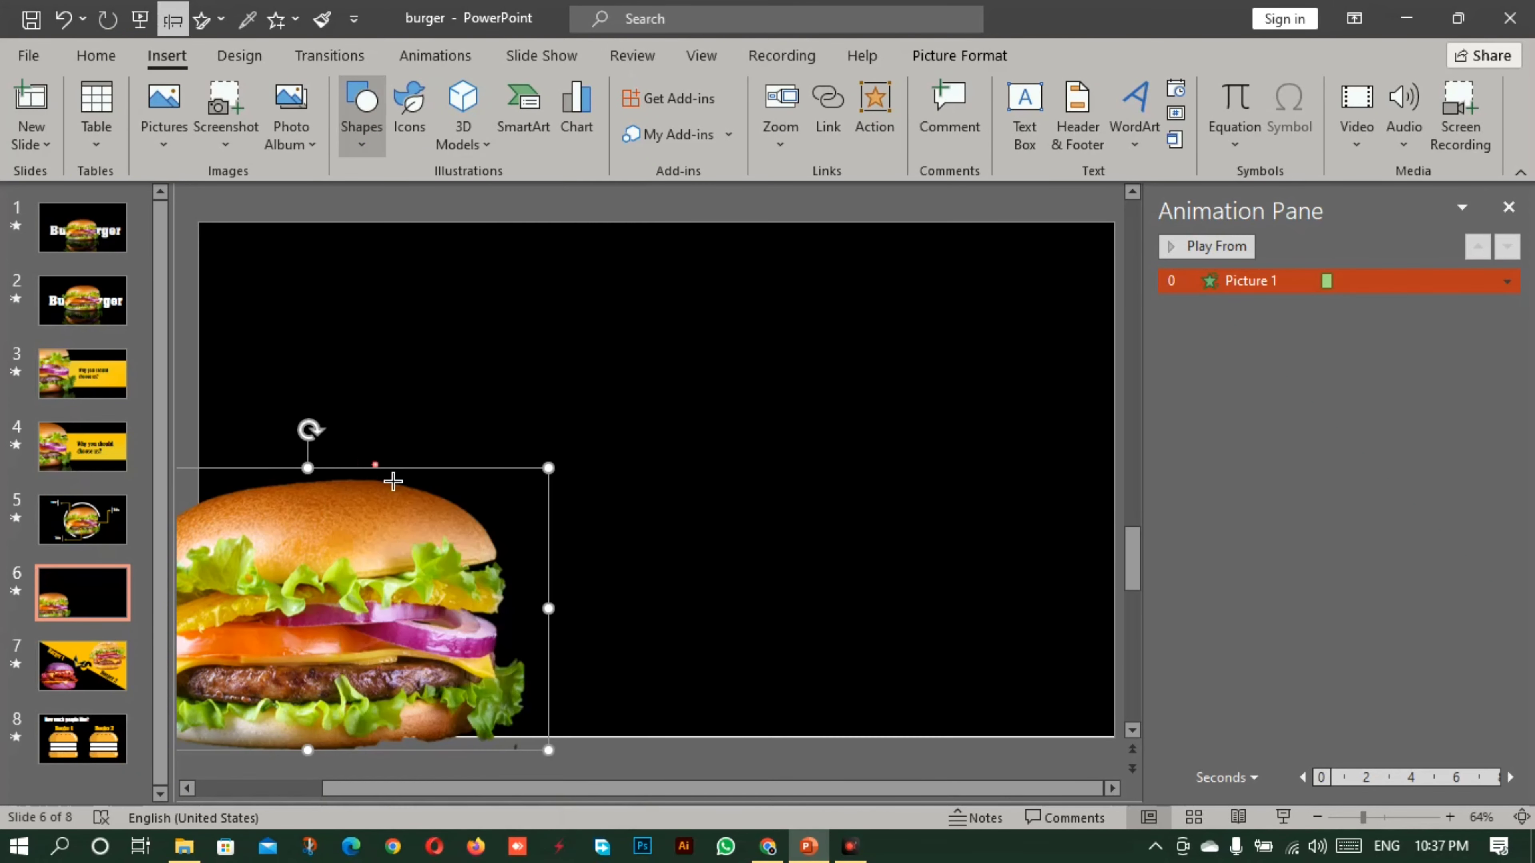
mouse_move(555, 327)
mouse_down()
mouse_move(810, 455)
mouse_move(978, 641)
mouse_move(876, 547)
mouse_up()
drag(579, 458, 498, 467)
Give the ring a white fill and a white outline
click(615, 89)
click(540, 144)
click(643, 115)
click(540, 171)
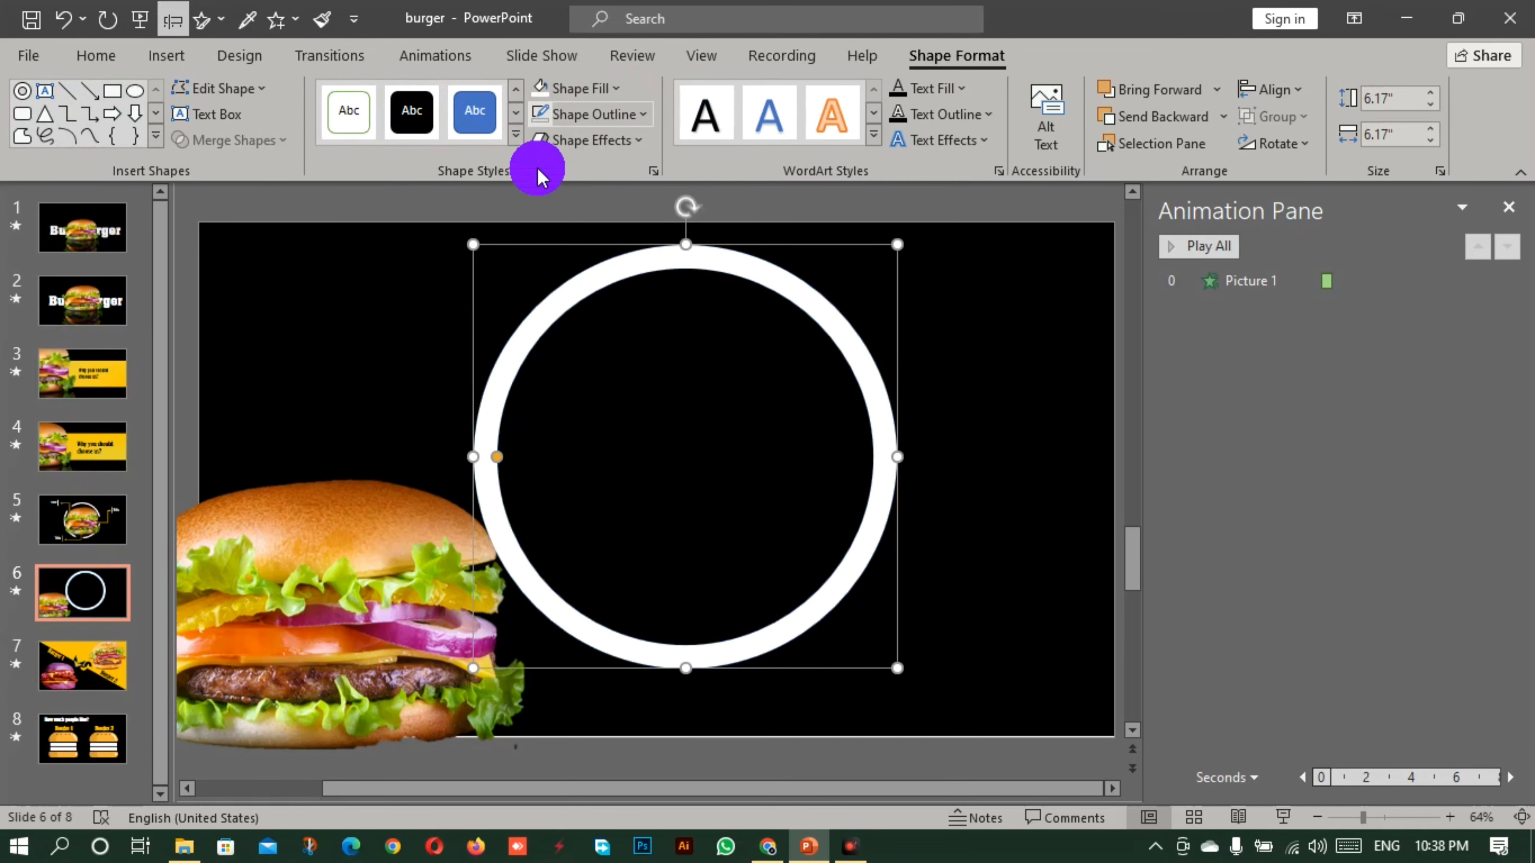
Draw a small triangle across the ring's upper-left edge and rotate it to point outward
mouse_move(326, 566)
mouse_down()
mouse_move(704, 413)
mouse_move(309, 566)
mouse_up()
click(548, 299)
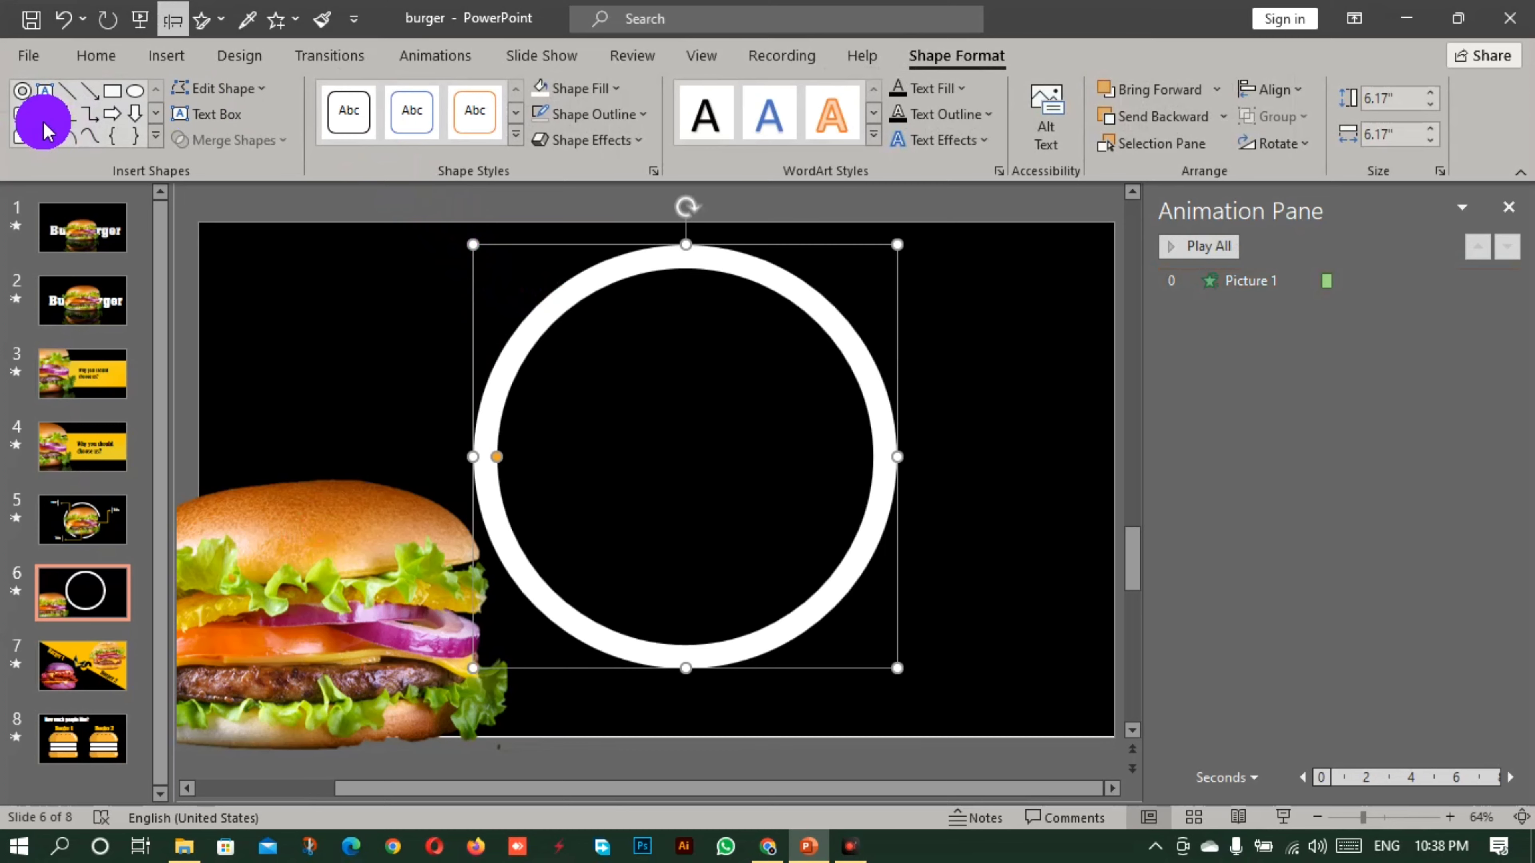
drag(537, 357, 499, 340)
drag(534, 213, 476, 237)
click(472, 284)
Place copies of the triangle over the ring's right and bottom edges, rotated to point outward
drag(548, 318, 823, 347)
drag(825, 332, 723, 652)
drag(632, 583, 706, 700)
click(781, 496)
drag(804, 330, 788, 404)
drag(723, 339, 845, 347)
drag(799, 407, 923, 421)
drag(970, 361, 982, 391)
click(910, 499)
Subtract the upper-left triangle from the ring to cut a gap
click(558, 308)
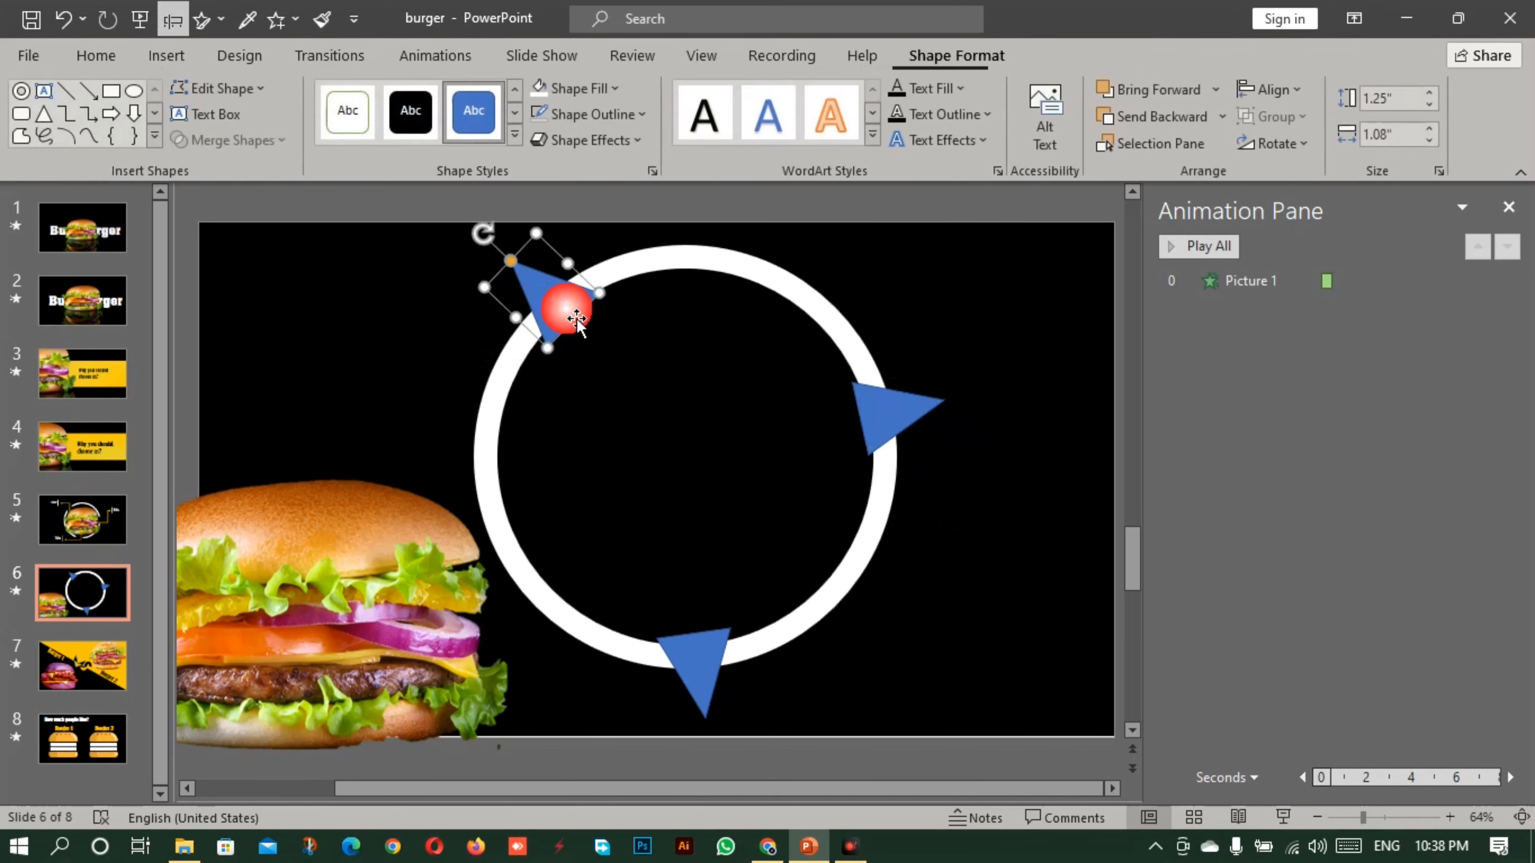
click(636, 268)
shift+click(574, 317)
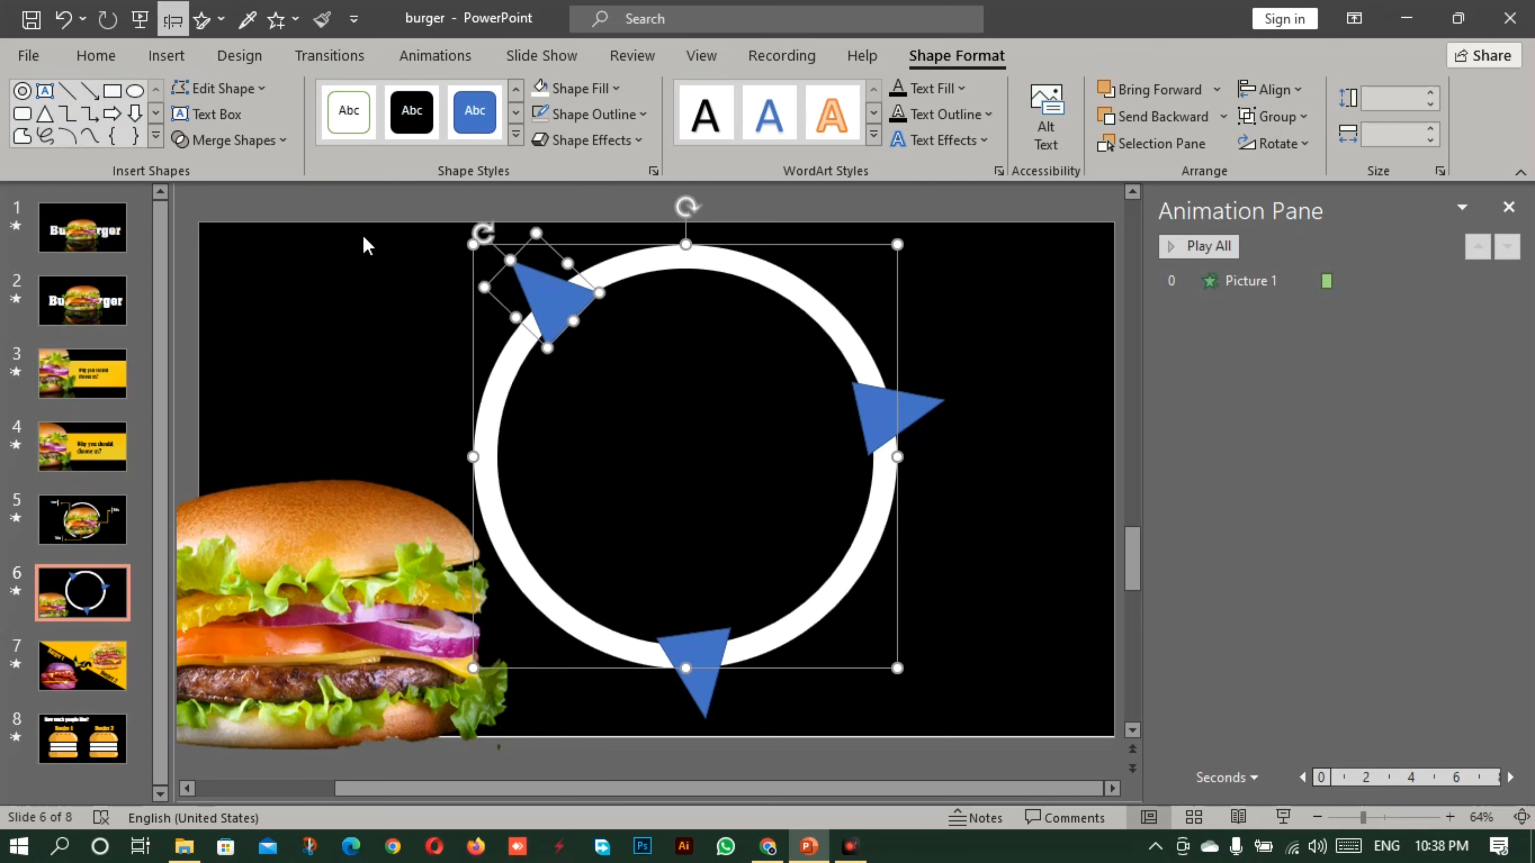
click(248, 138)
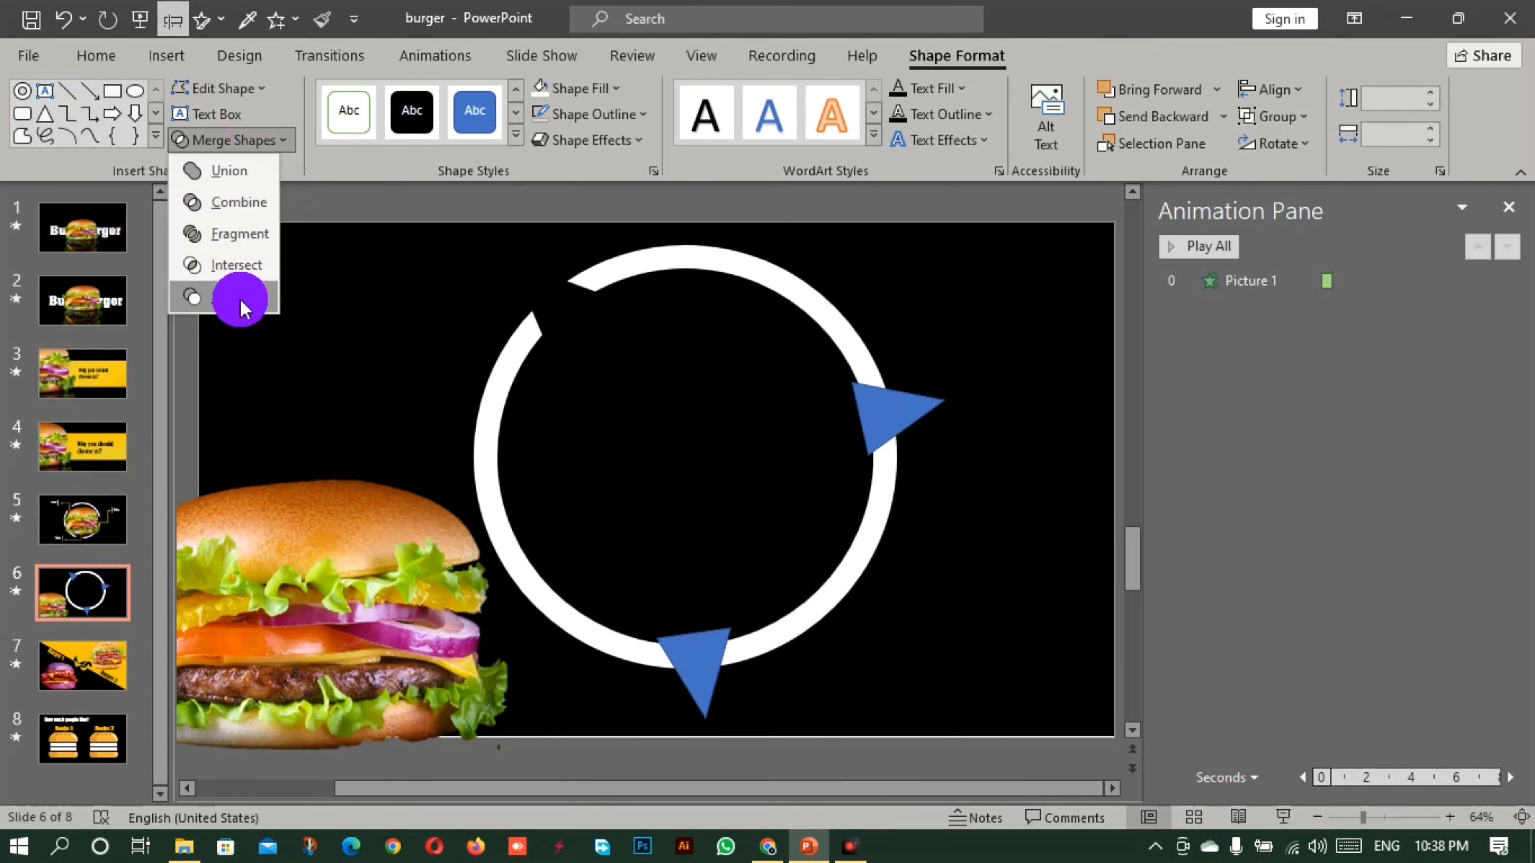
click(240, 298)
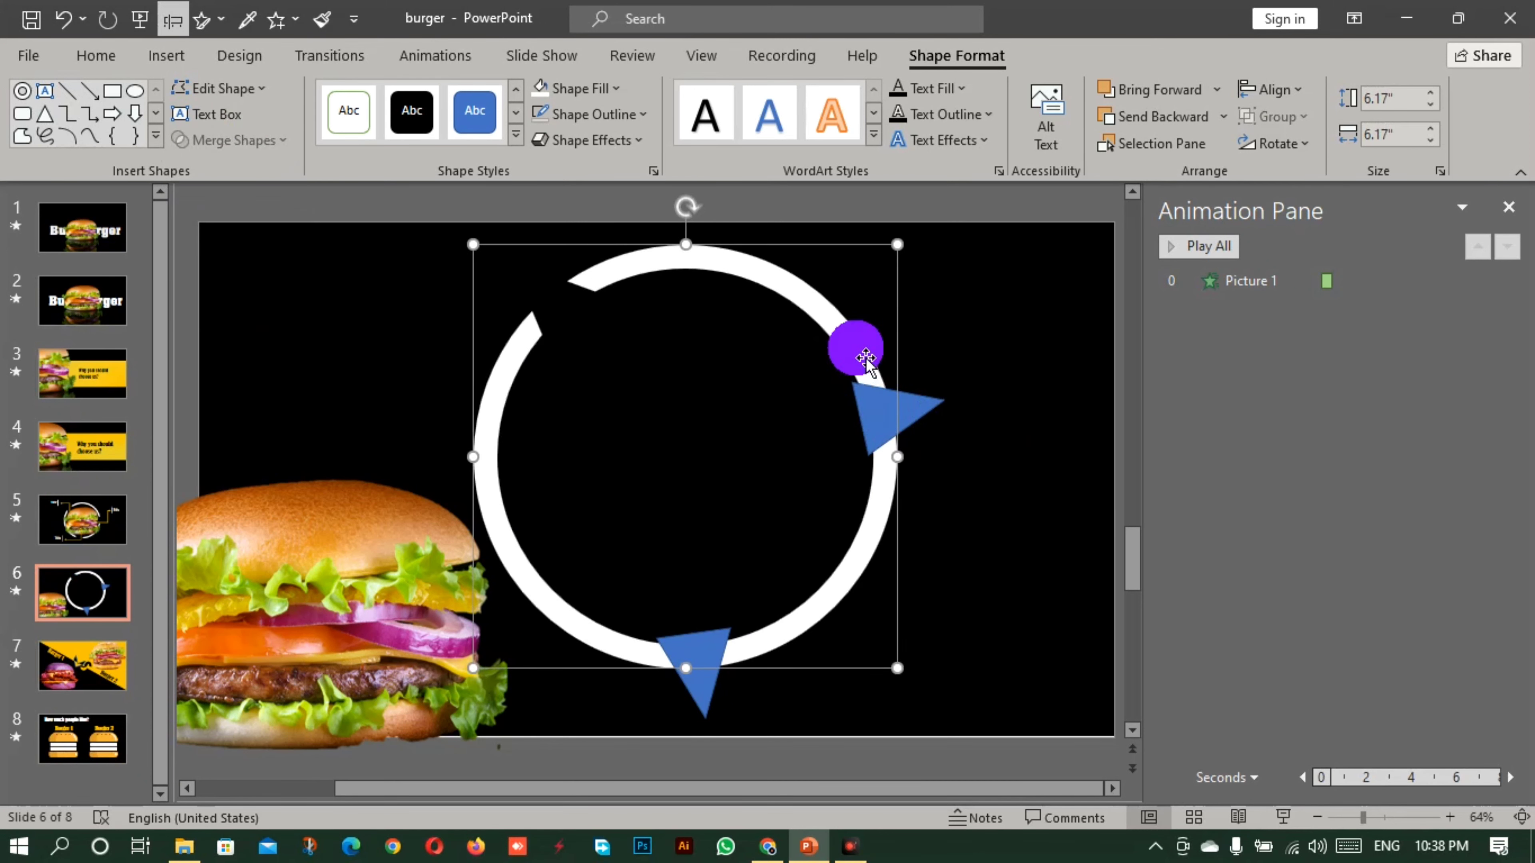
Subtract the right and bottom triangles from the ring to cut two more gaps
shift+click(897, 422)
click(247, 145)
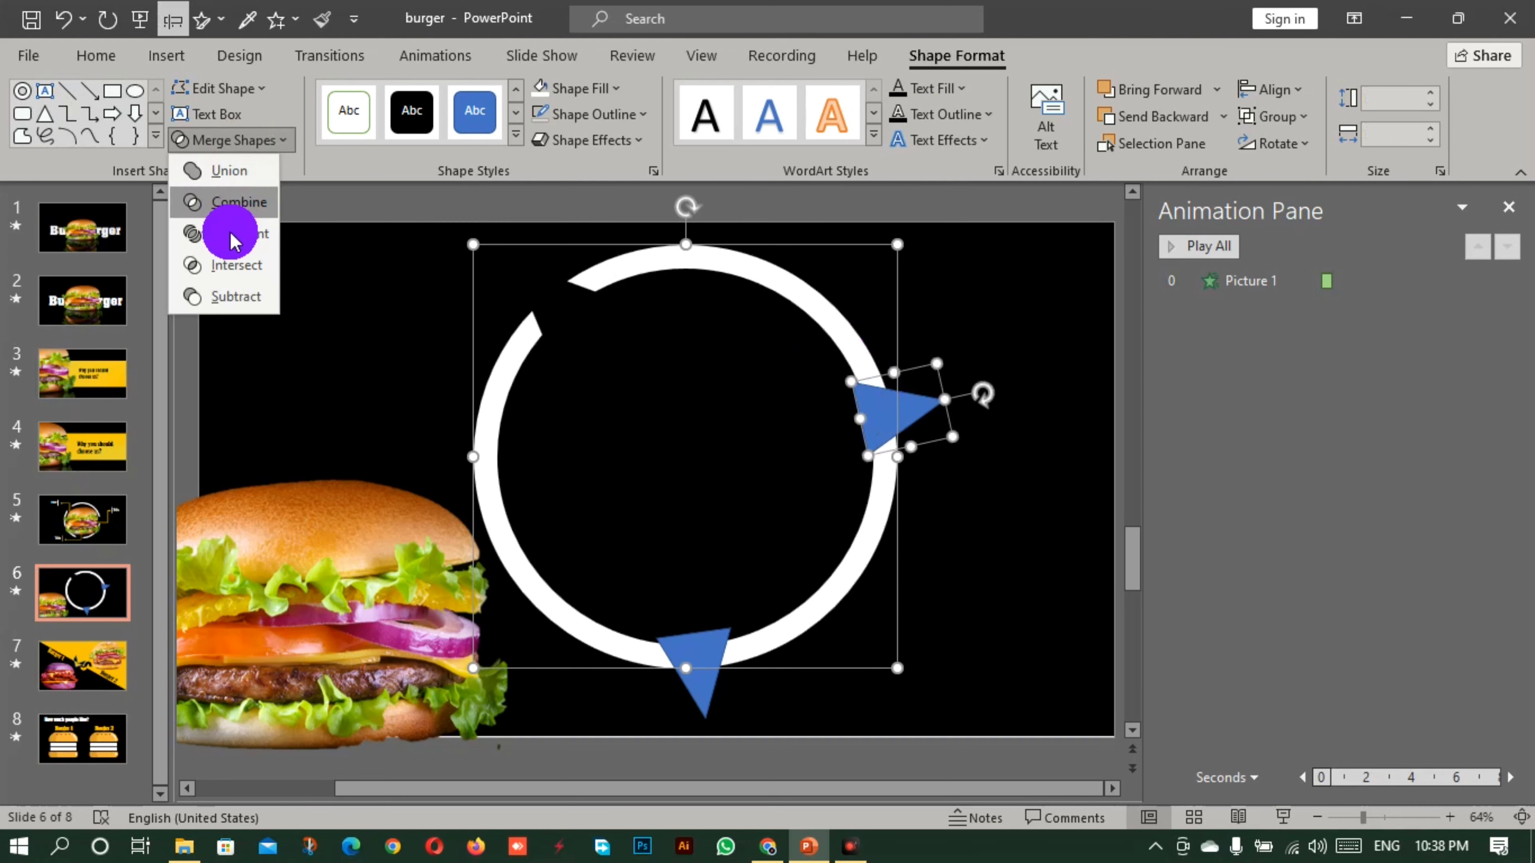
click(219, 298)
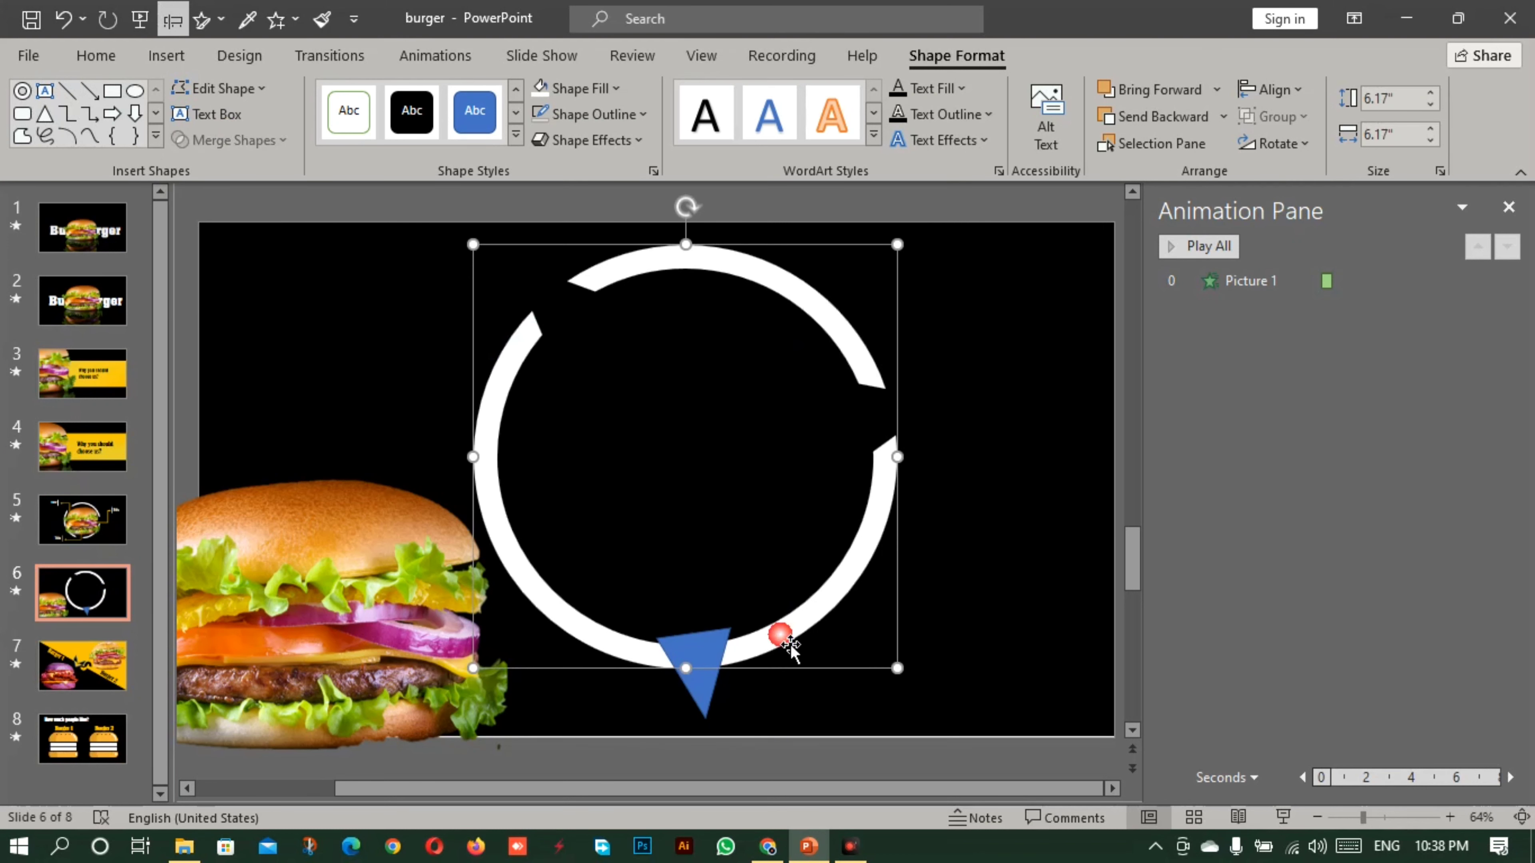
shift+click(716, 654)
click(216, 145)
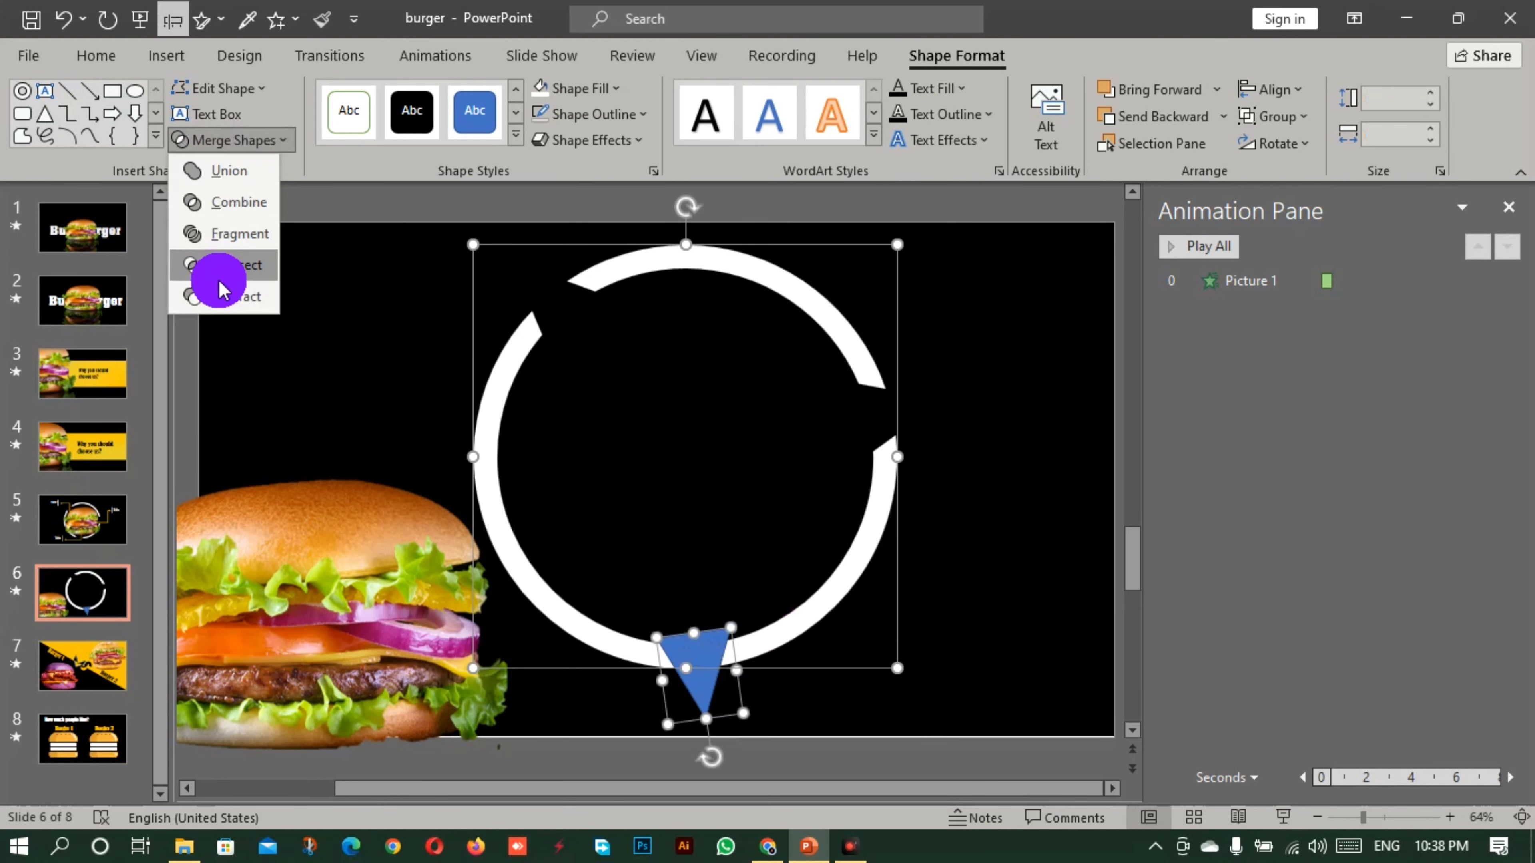
click(216, 300)
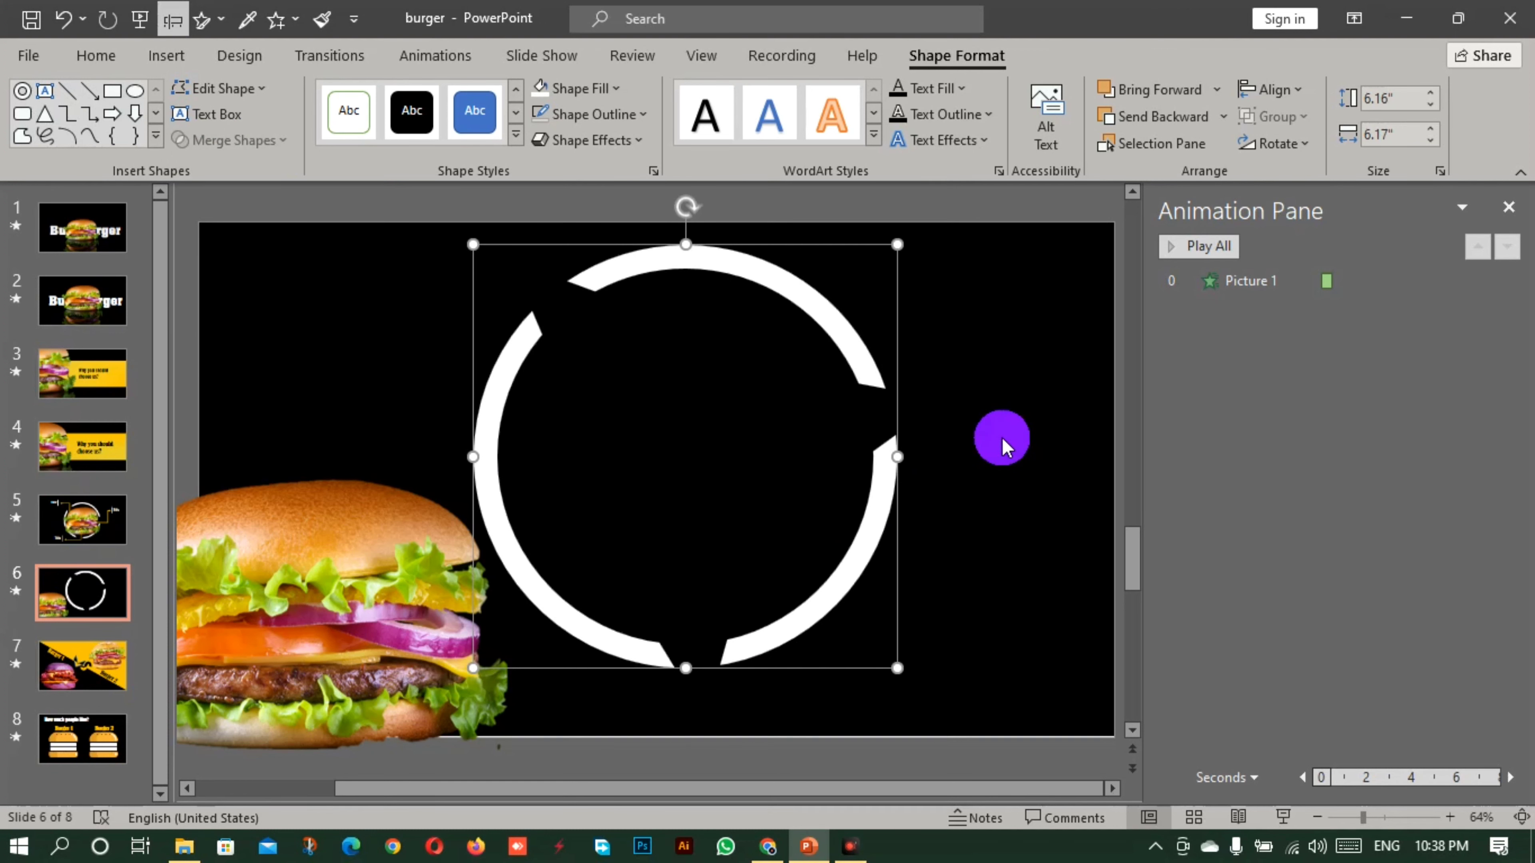
Apply the Shapes motion path animation to the cut ring
click(431, 55)
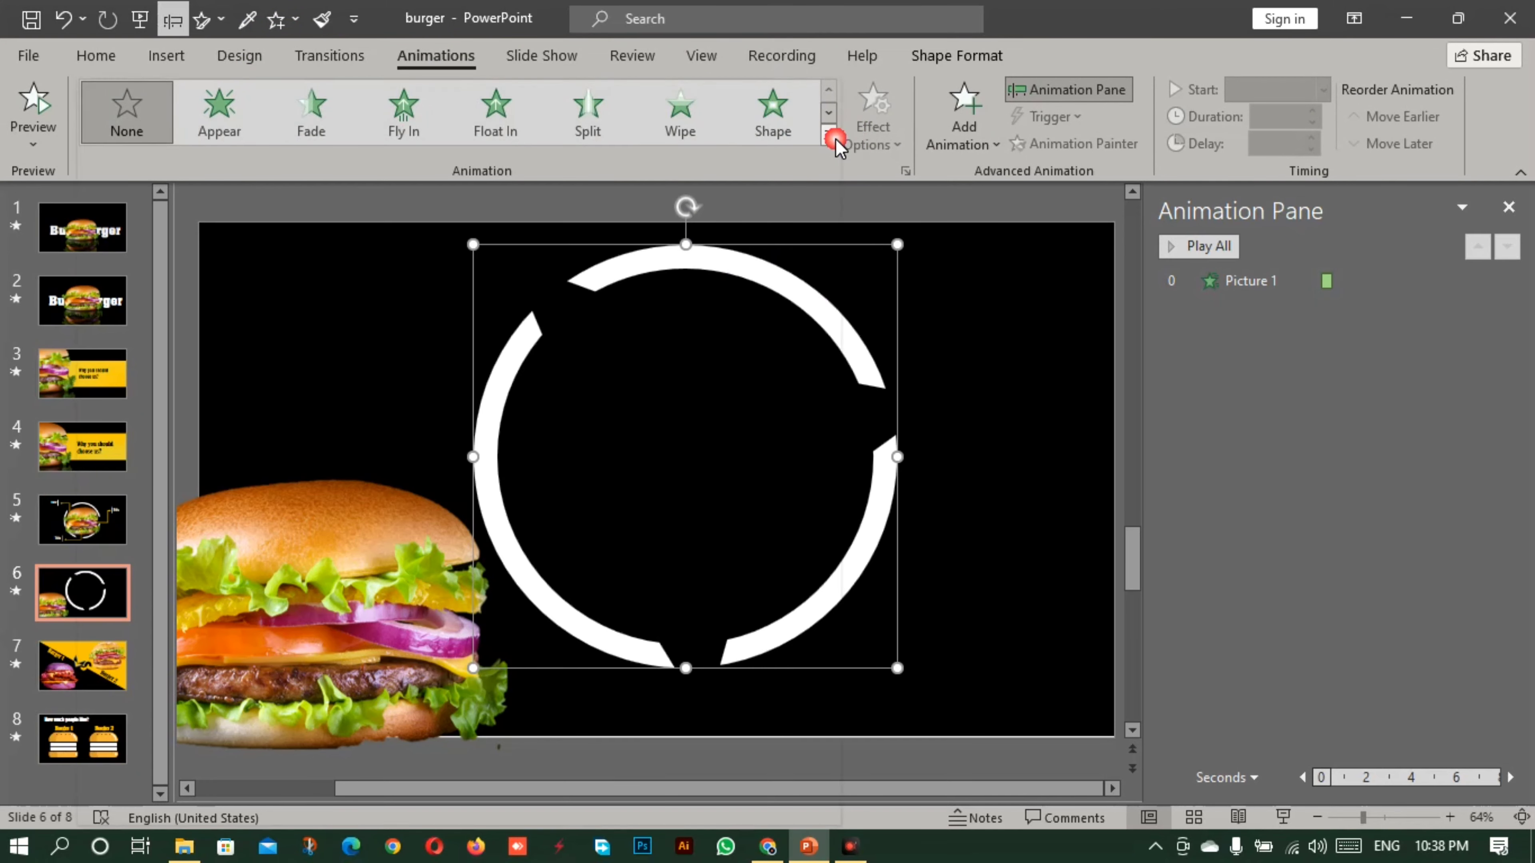
click(831, 135)
scroll(495, 363, down, 3)
click(387, 597)
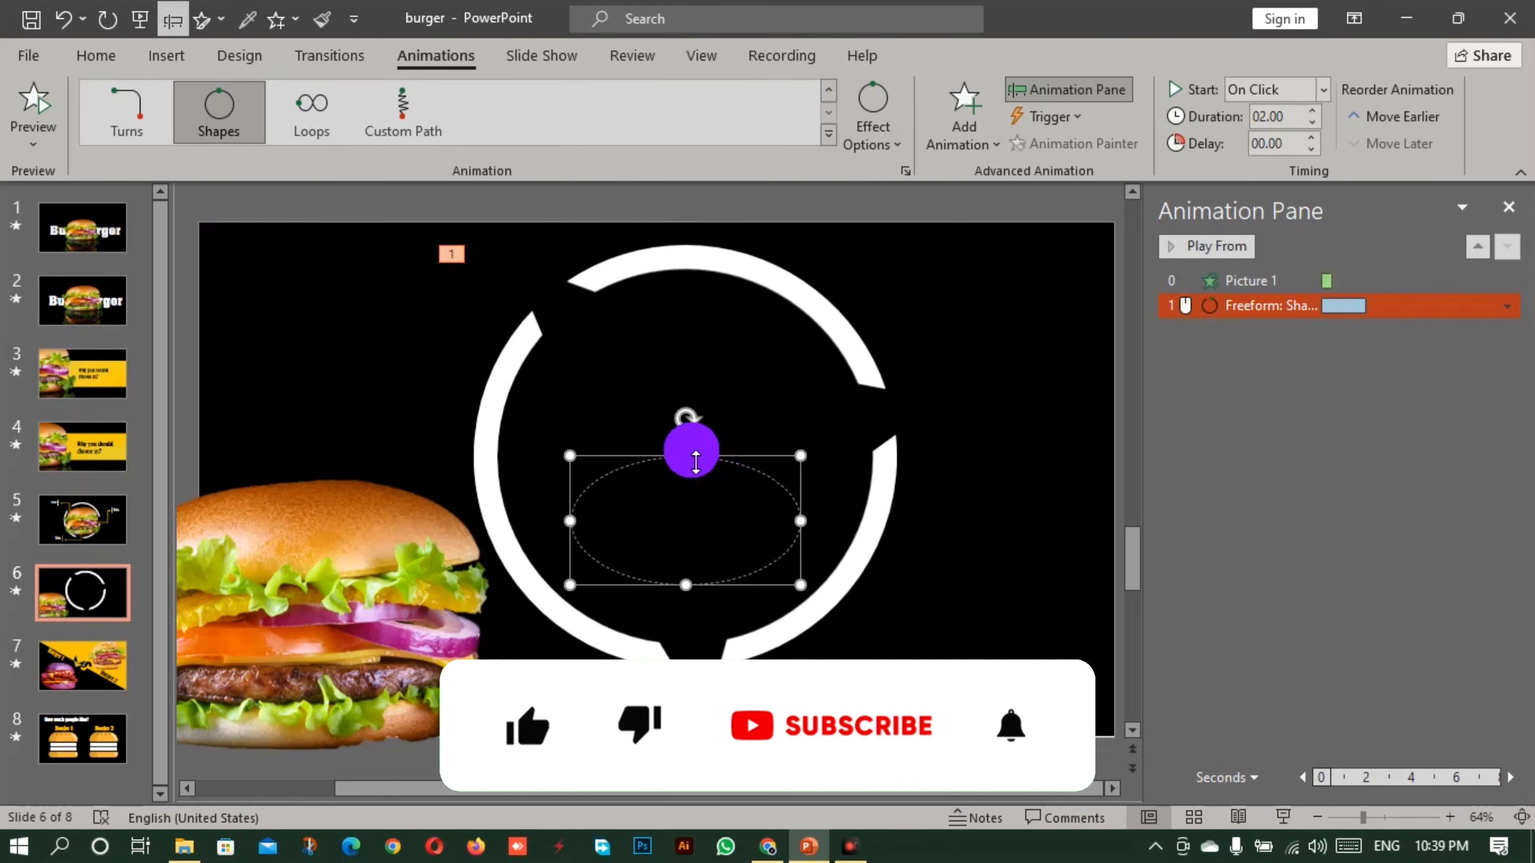
Shrink the ring's circular motion path to a tiny loop at its centre and preview the slide's animations
scroll(788, 594, up, 9)
drag(998, 580, 733, 580)
drag(726, 731, 727, 458)
click(806, 561)
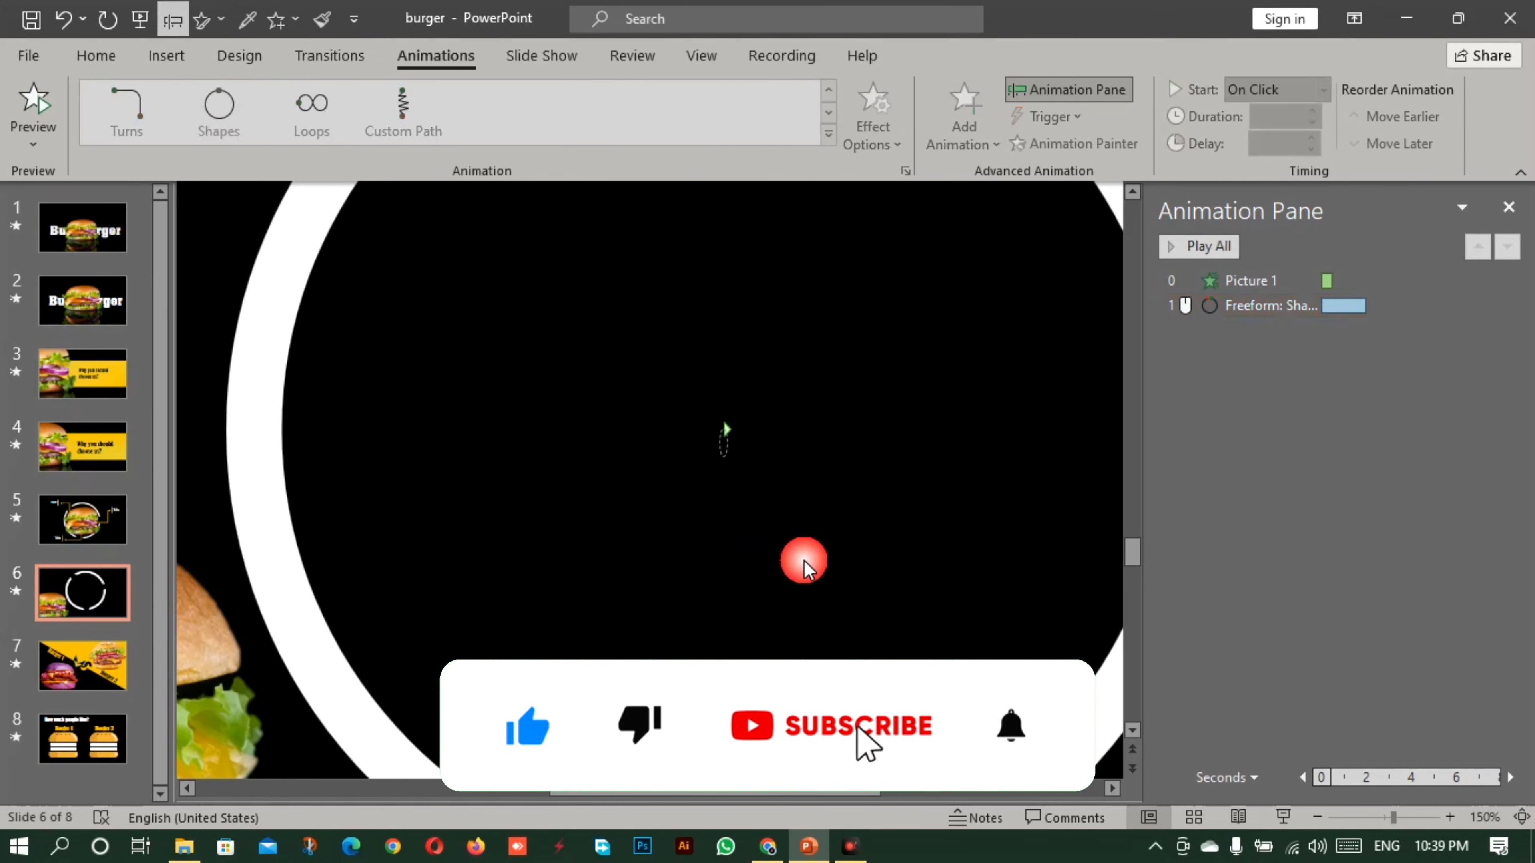
scroll(726, 454, down, 10)
click(1210, 249)
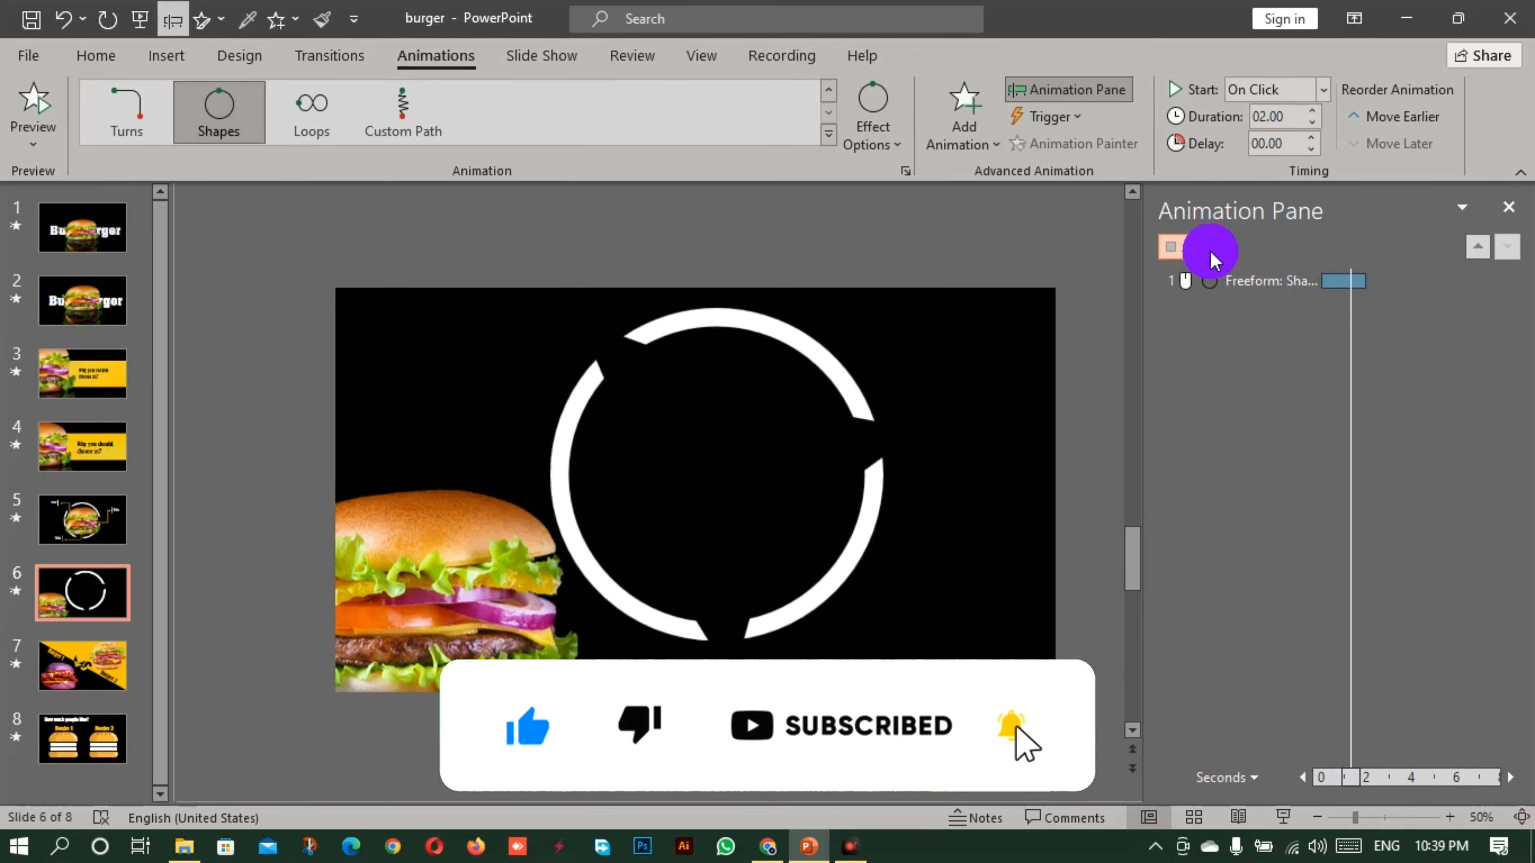
Set the ring's motion path animation to repeat Until End of Slide
click(1276, 309)
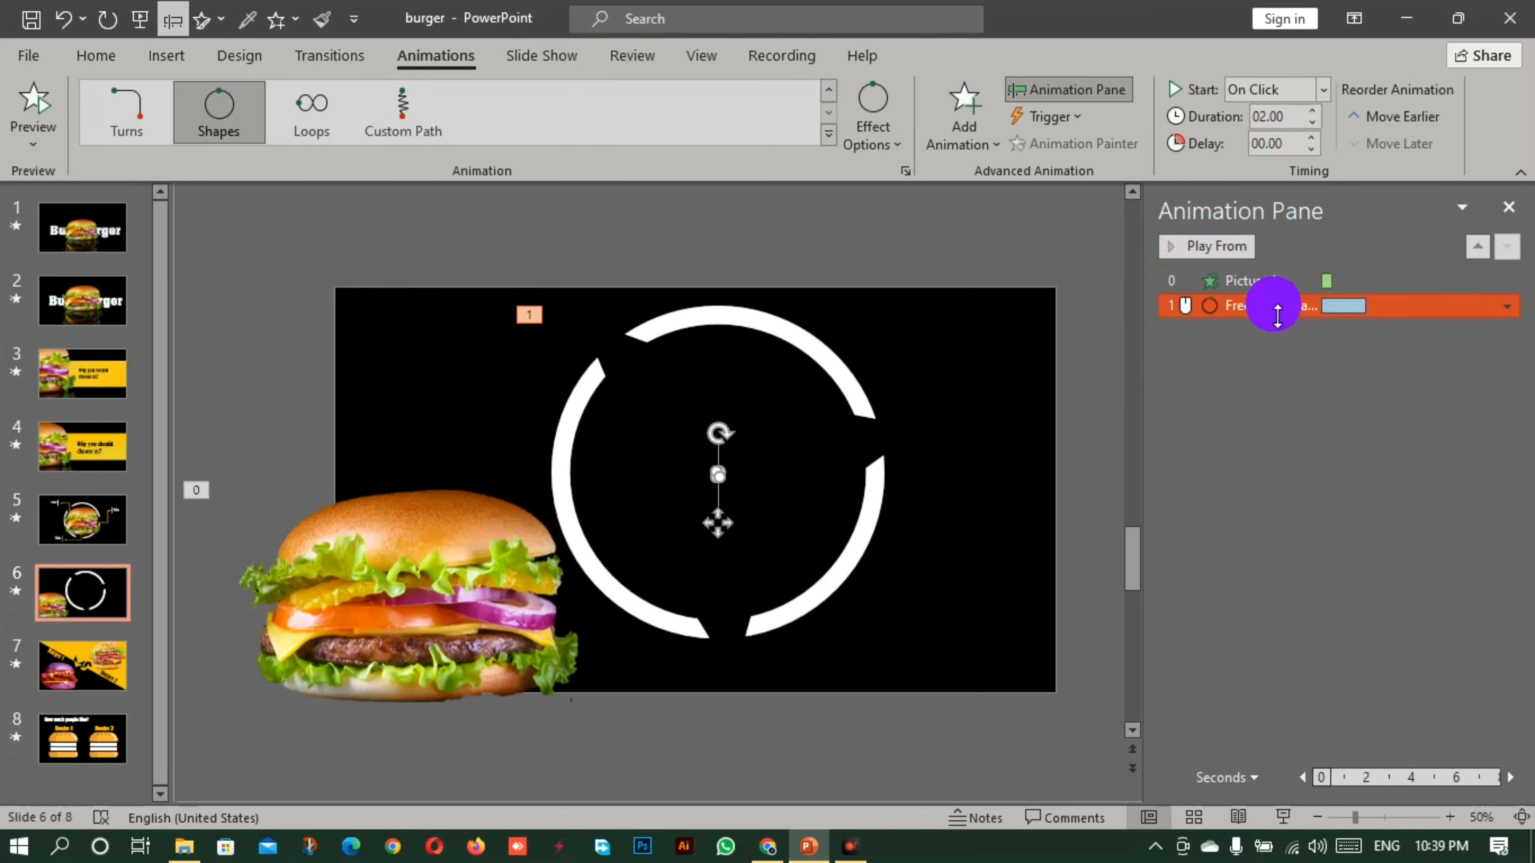
right_click(1277, 309)
click(1327, 404)
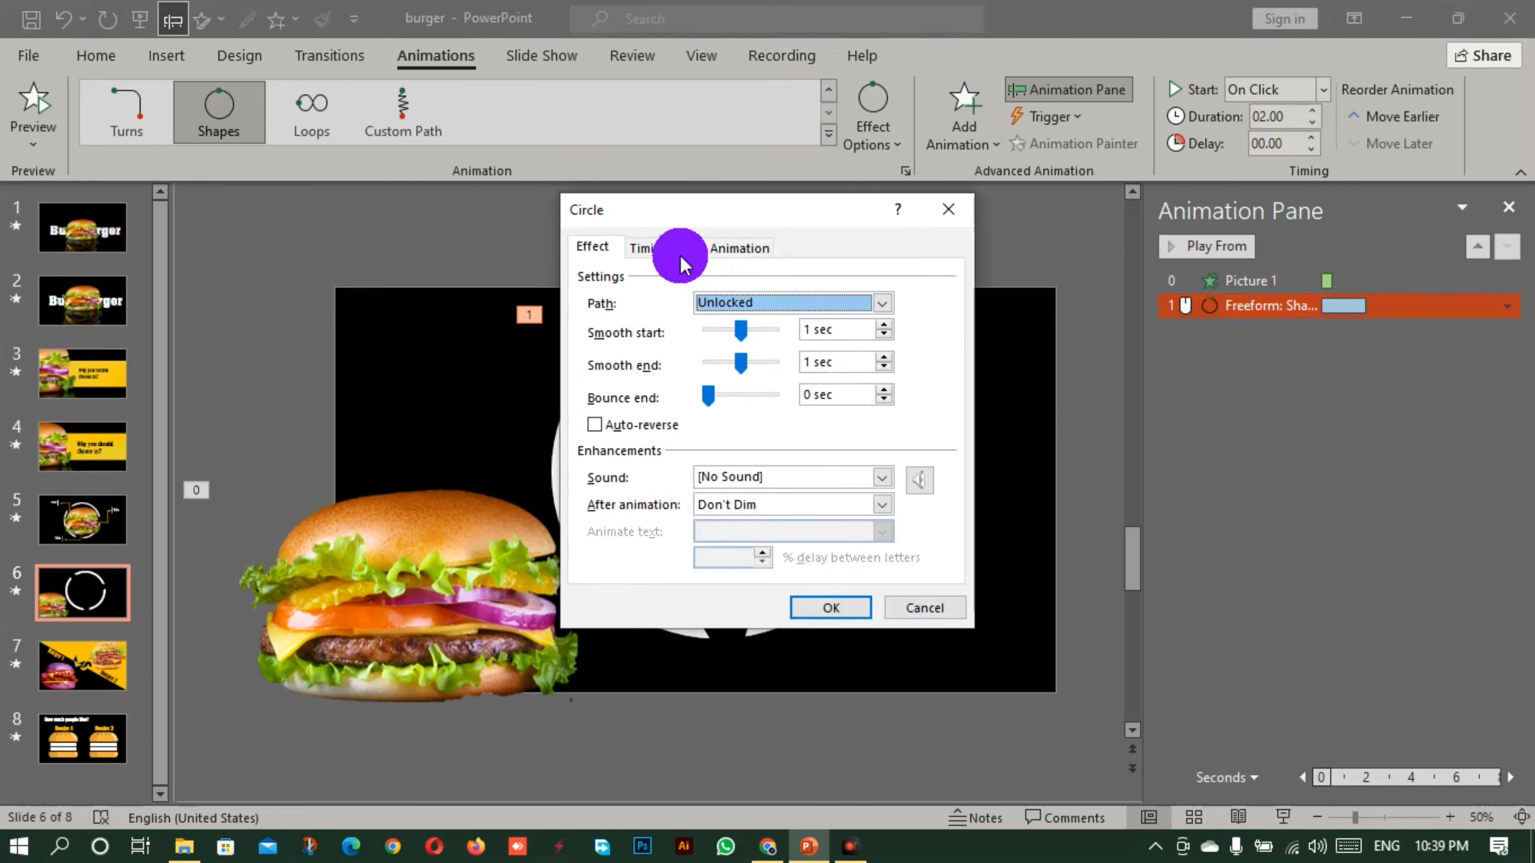
click(665, 247)
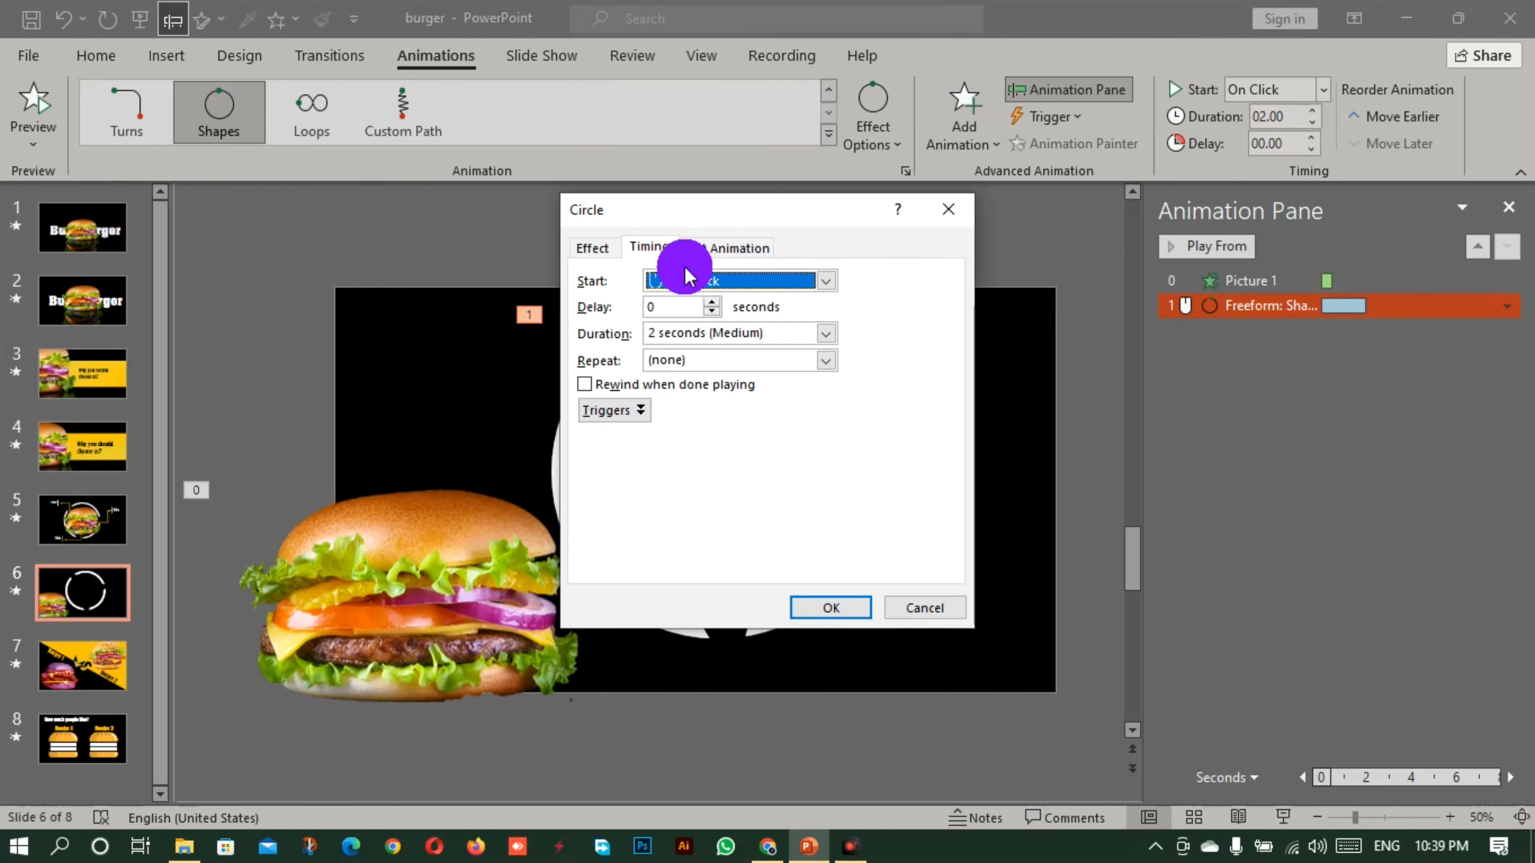
click(825, 362)
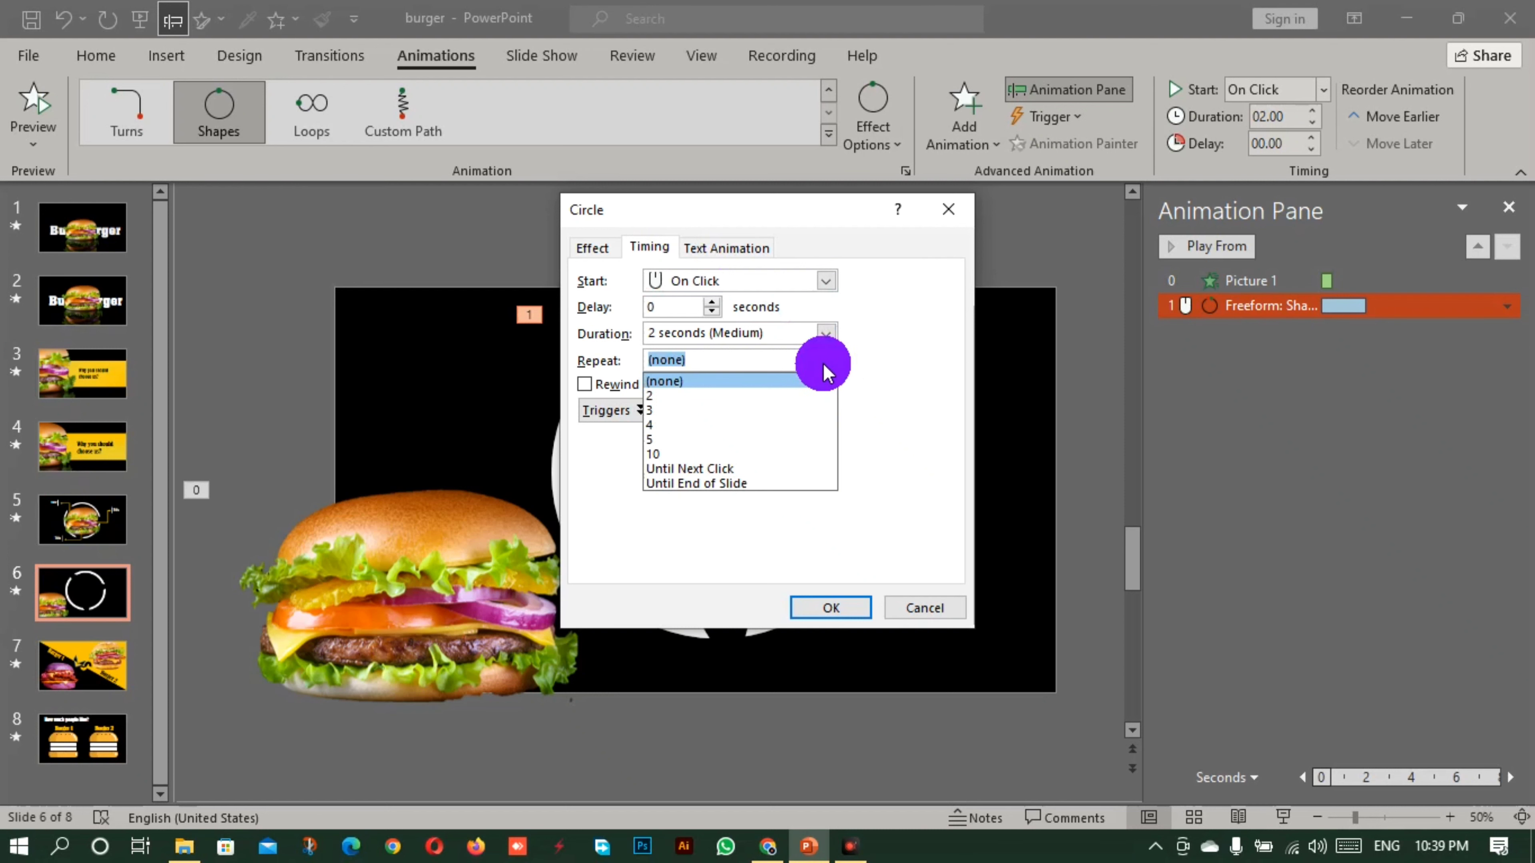
click(729, 483)
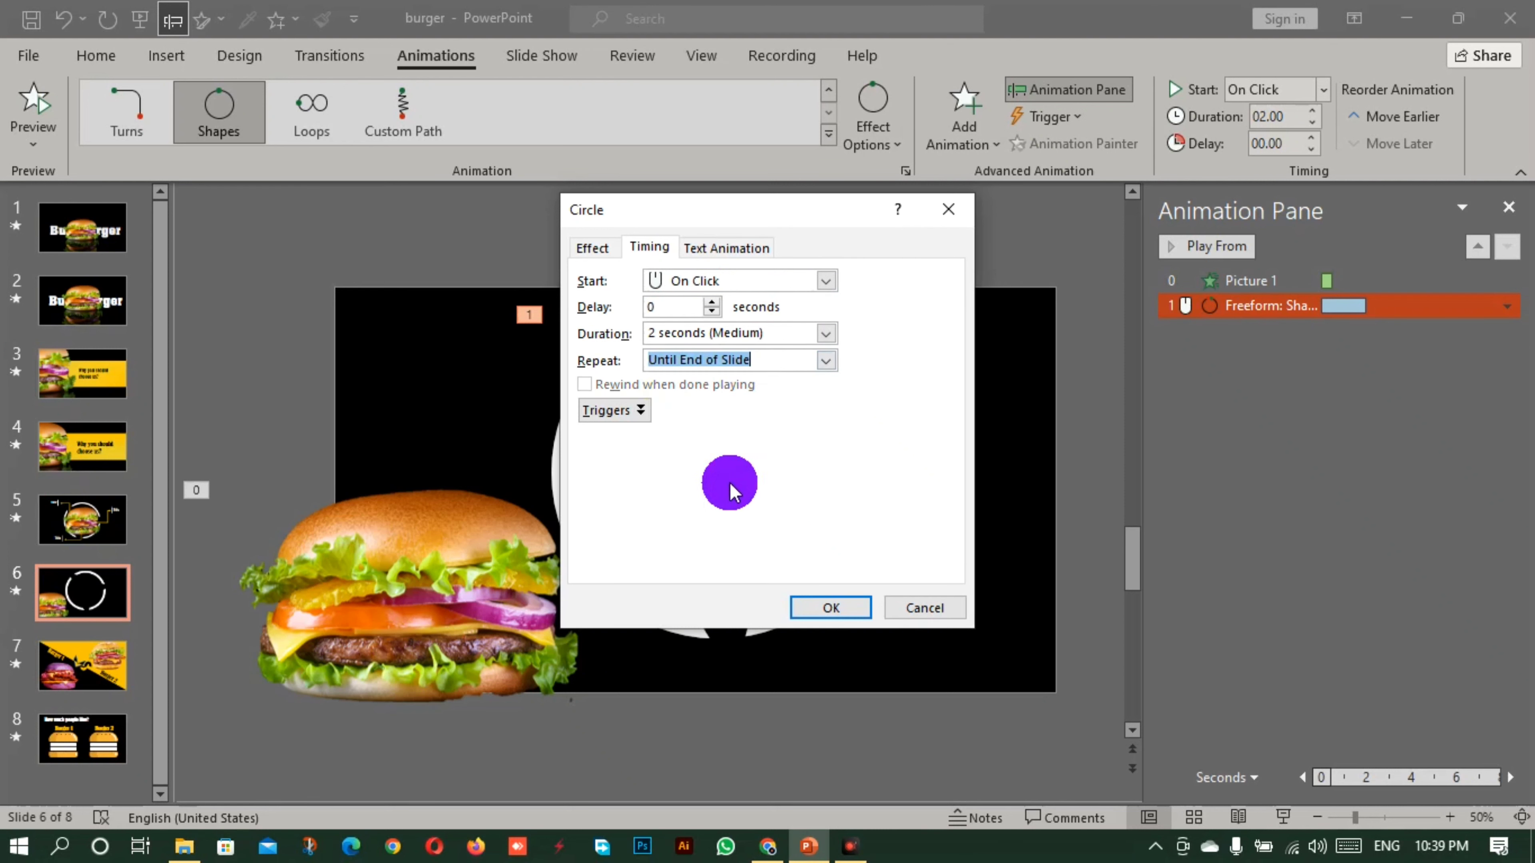
click(828, 607)
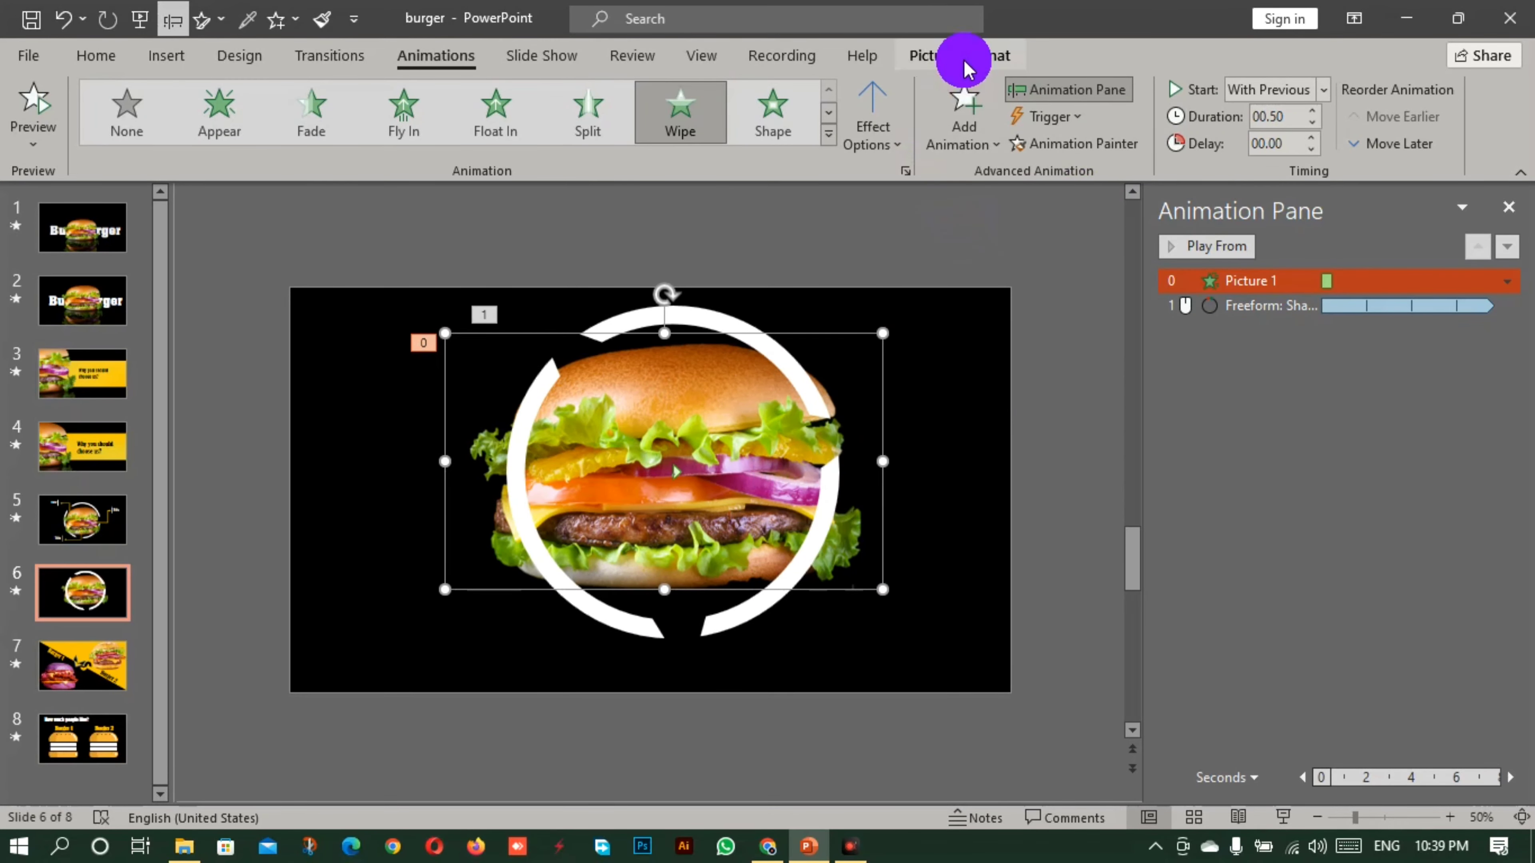
Bring the burger in front of the ring, centre it inside, and shift both slightly down the slide
click(965, 60)
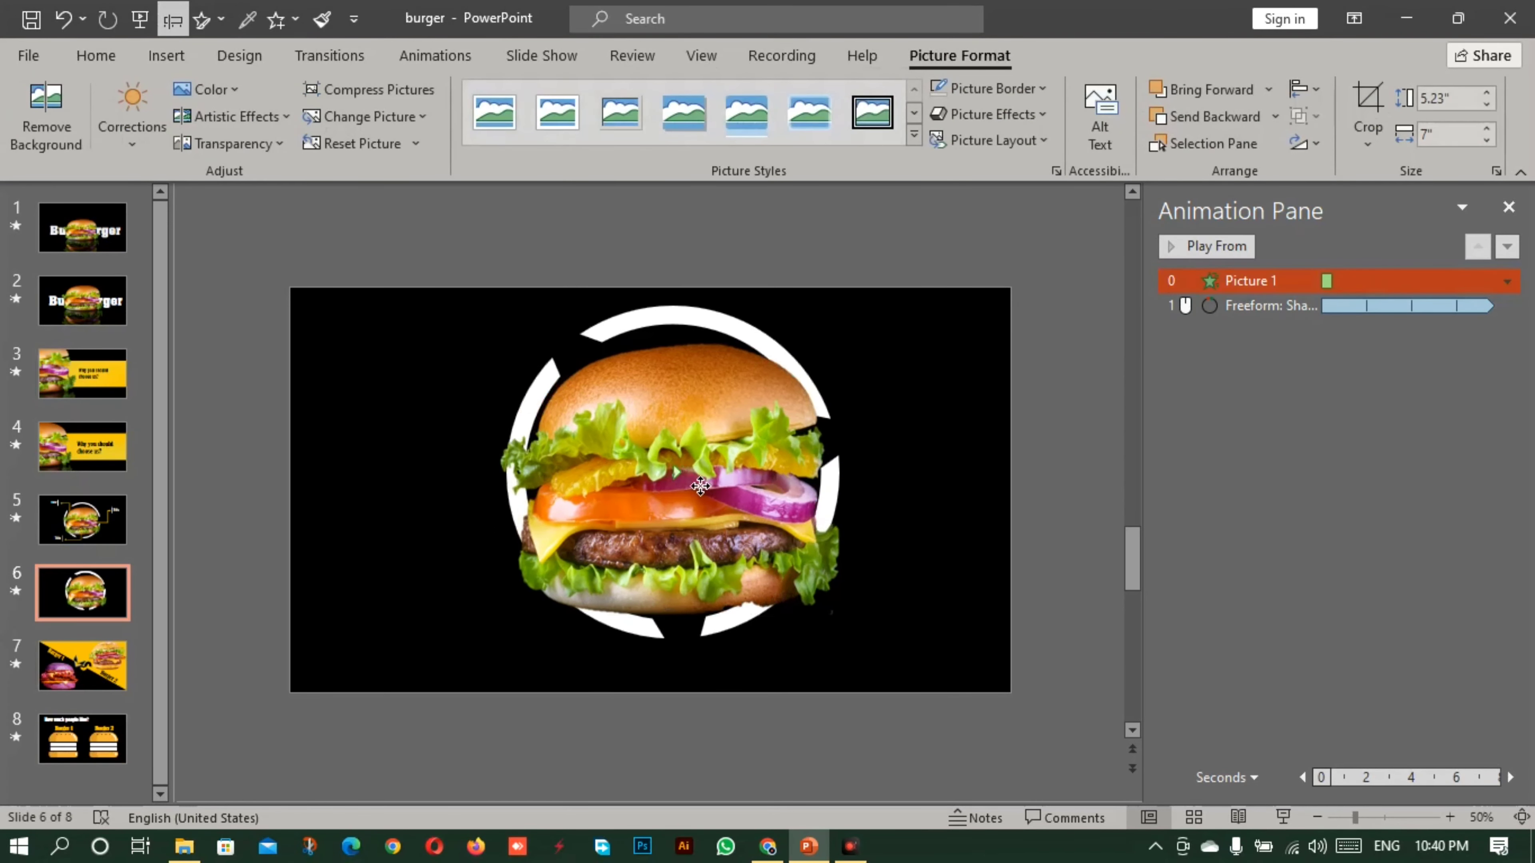
key(ctrl+a)
drag(700, 487, 692, 504)
click(978, 445)
Draw an elbow connector about 3.67 by 1.5 inches from the slide's upper-left area to the burger's top bun
click(180, 56)
click(361, 114)
click(423, 259)
drag(430, 338, 628, 418)
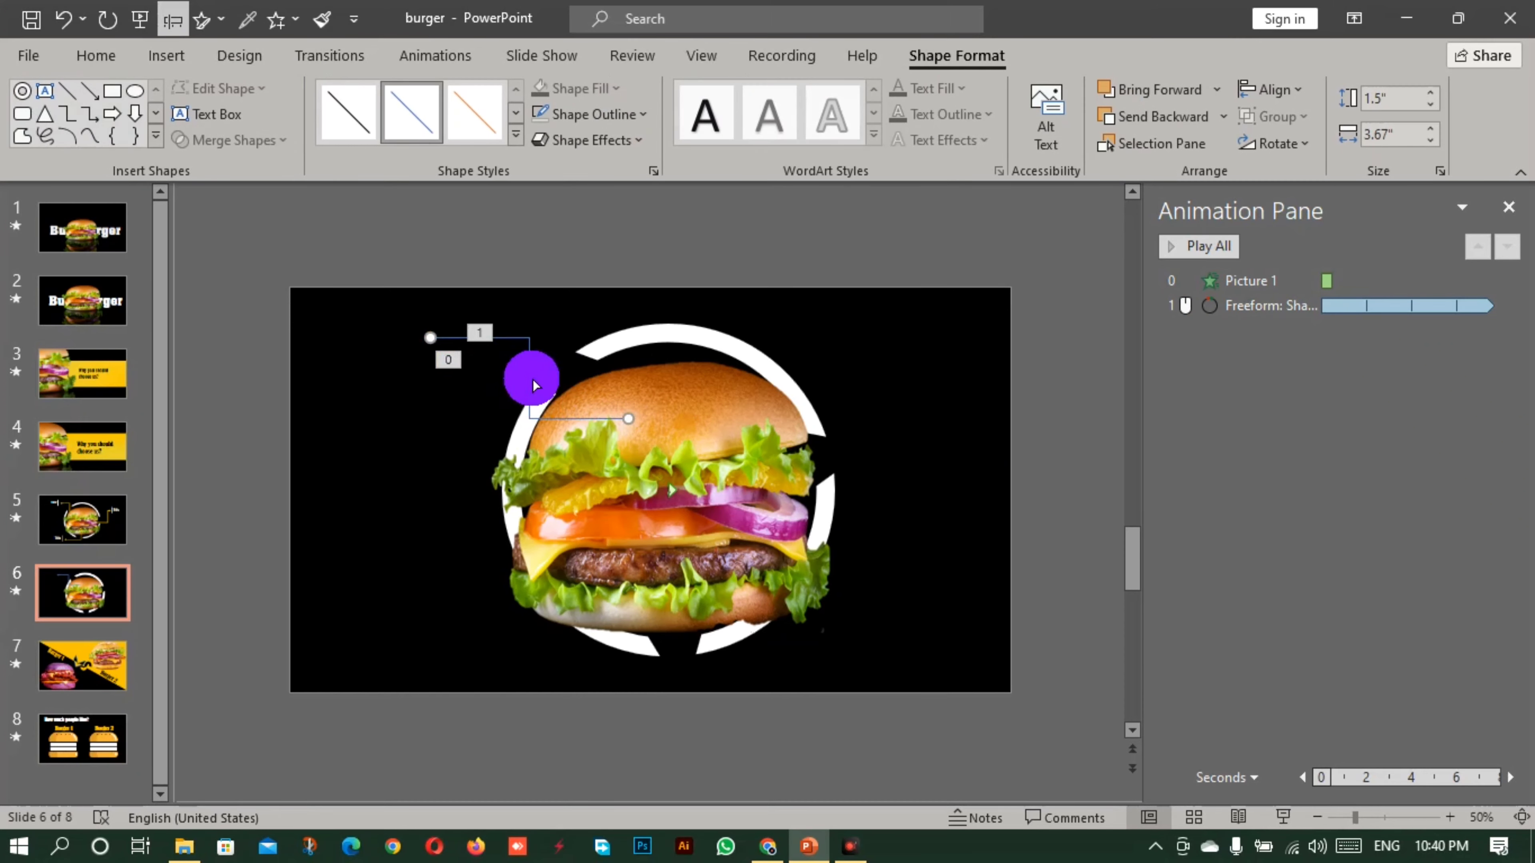
drag(530, 378, 679, 613)
Format the elbow connector as a thick gold line with an arrowhead at its outer end
click(600, 114)
click(542, 388)
click(600, 114)
click(604, 522)
click(798, 758)
click(771, 653)
Arrange two more gold arrow connectors, from the bottom bun to the lower left and from the lettuce to the upper right
drag(483, 594, 489, 653)
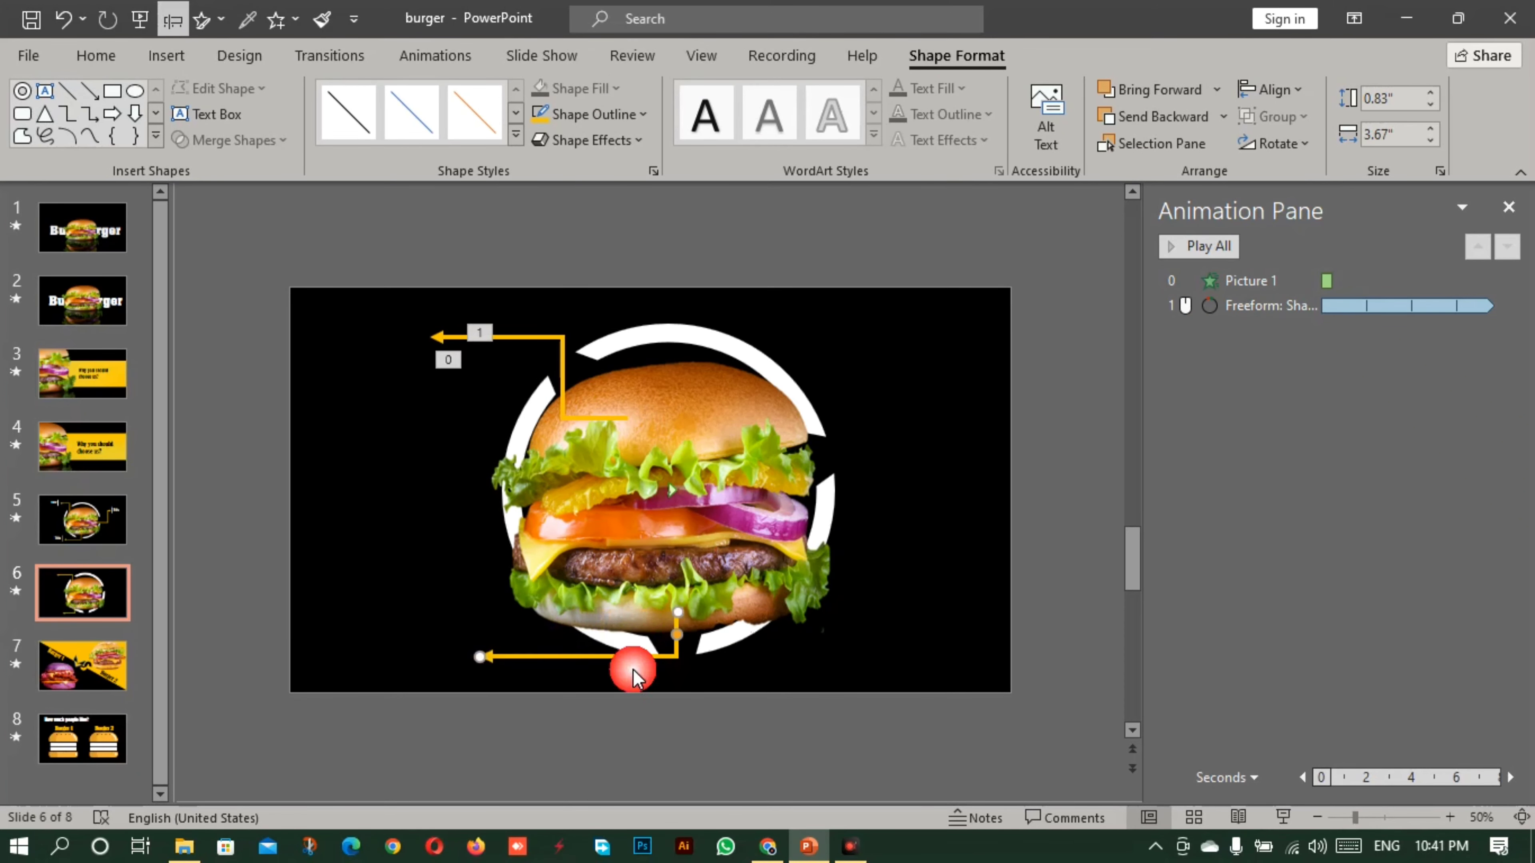
drag(683, 593, 906, 410)
drag(971, 468, 790, 482)
drag(997, 383, 888, 355)
drag(831, 410, 845, 410)
click(919, 460)
Place a short, thick white vertical line at the tip of each of the three gold arrows
click(166, 55)
click(363, 115)
click(393, 214)
mouse_move(422, 311)
mouse_down()
mouse_move(421, 365)
mouse_move(914, 356)
mouse_up()
click(584, 113)
click(541, 172)
click(589, 114)
click(621, 531)
click(839, 757)
drag(486, 660, 491, 674)
click(1083, 495)
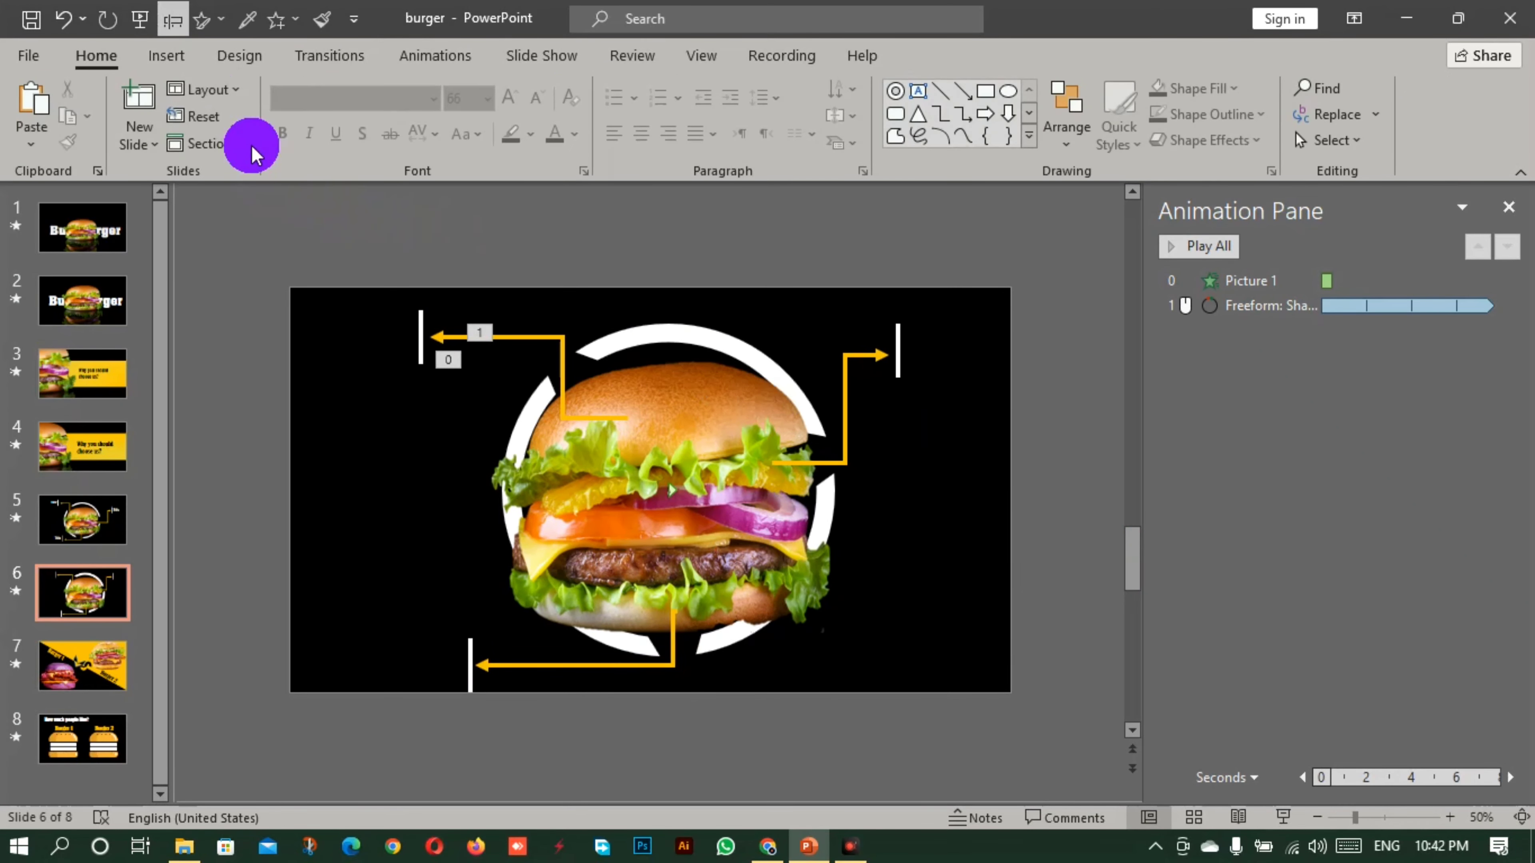
Add a text box reading "Title" beside the upper-left vertical line
click(166, 56)
click(1025, 115)
drag(317, 328, 394, 385)
text(Ti)
Set the title text to the Aachen-Light font and enlarge it
click(433, 99)
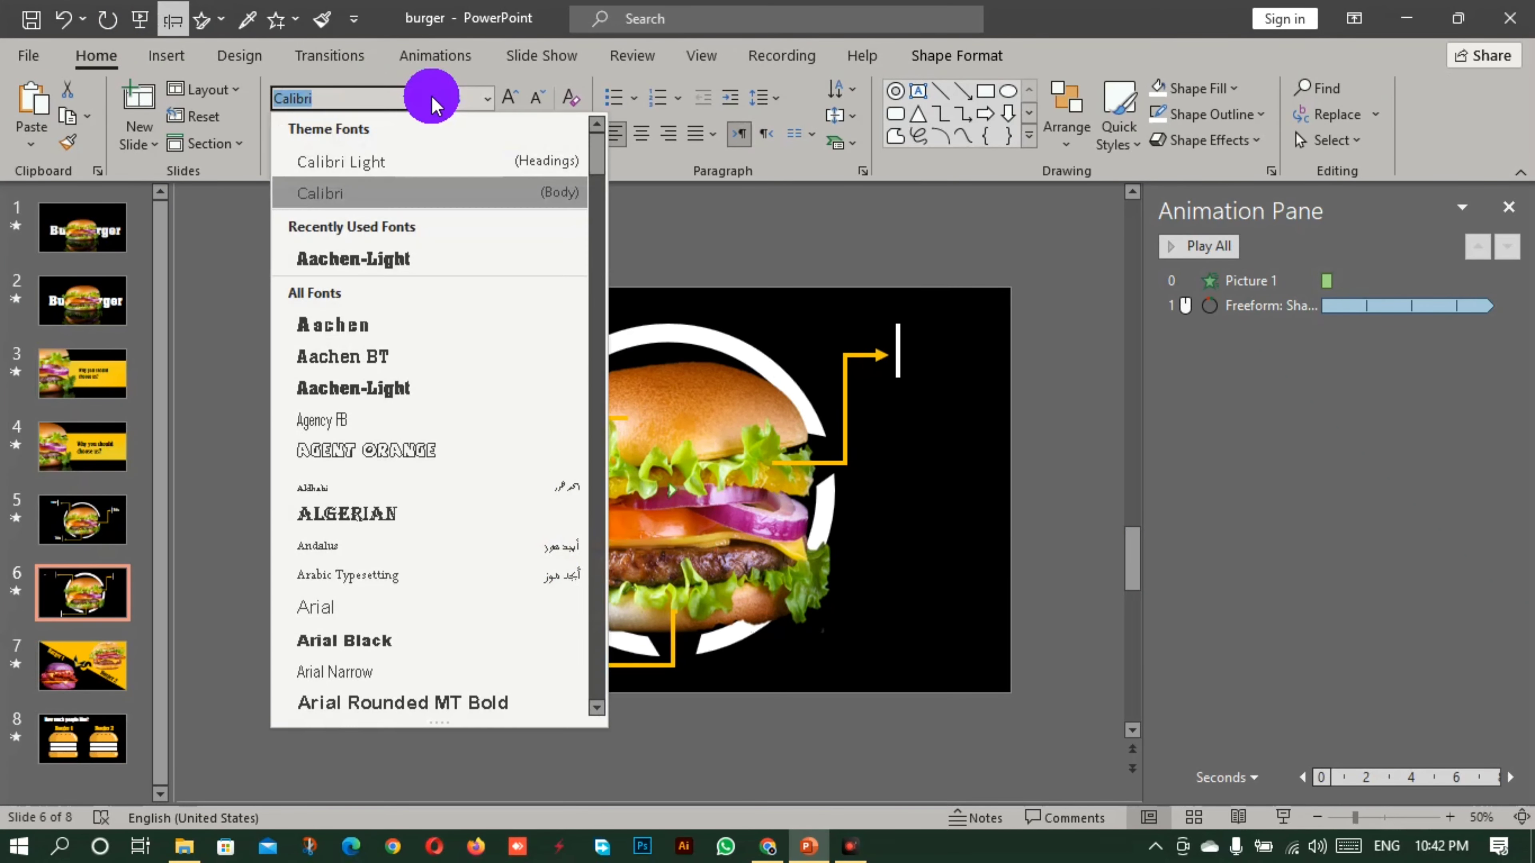
click(444, 258)
click(509, 103)
click(509, 103)
click(509, 102)
Align the title with the upper-left line and place copies beside the lower-left and right lines
drag(396, 376, 418, 318)
drag(418, 326, 463, 661)
drag(419, 334, 997, 356)
click(924, 522)
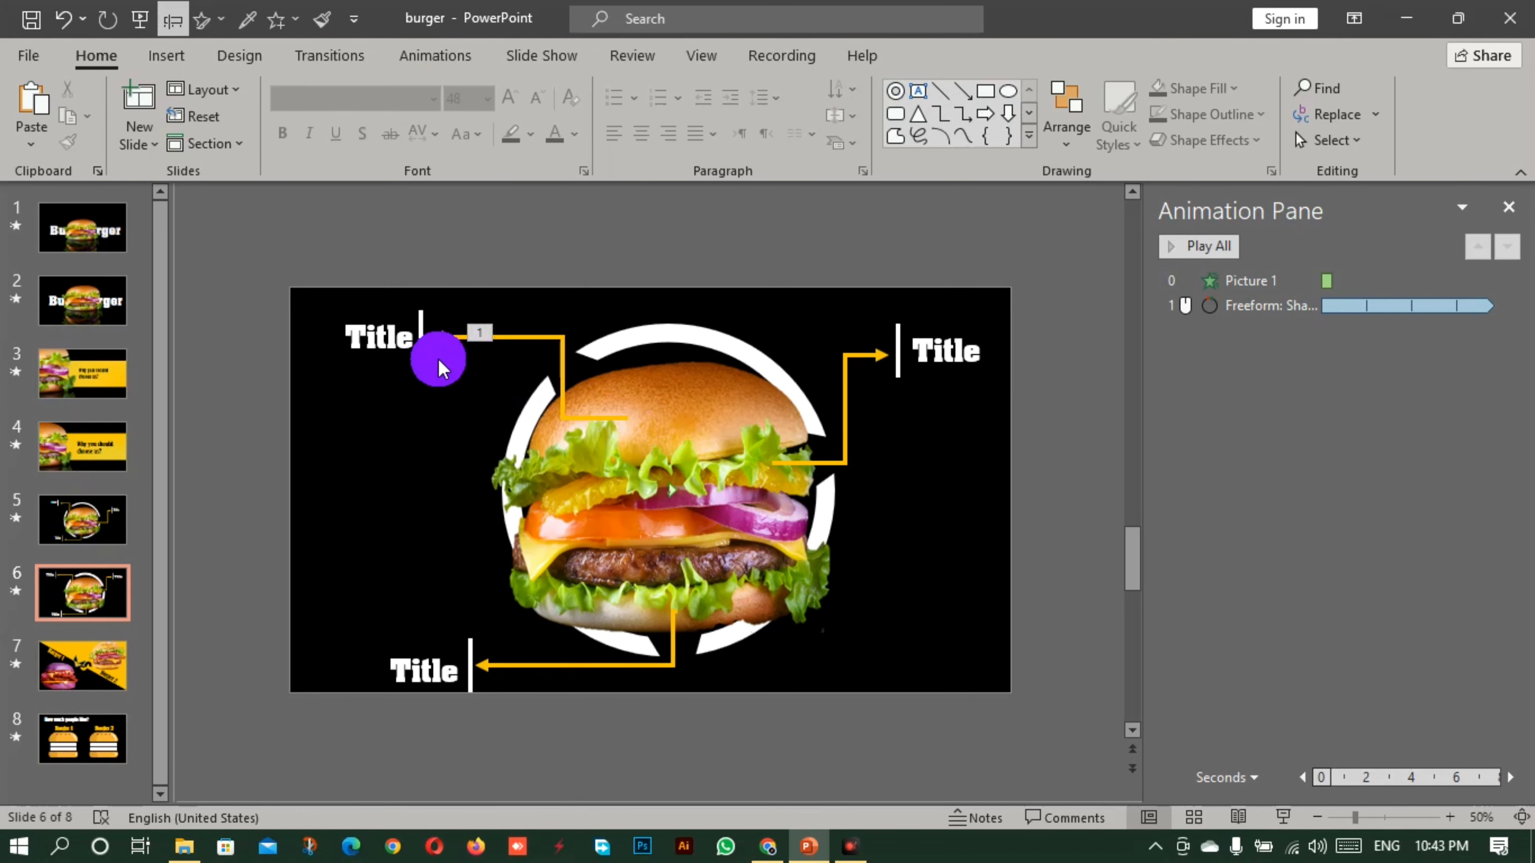
Apply a Fly In animation to the upper-left title and its vertical line, and choose its direction
click(404, 338)
click(420, 52)
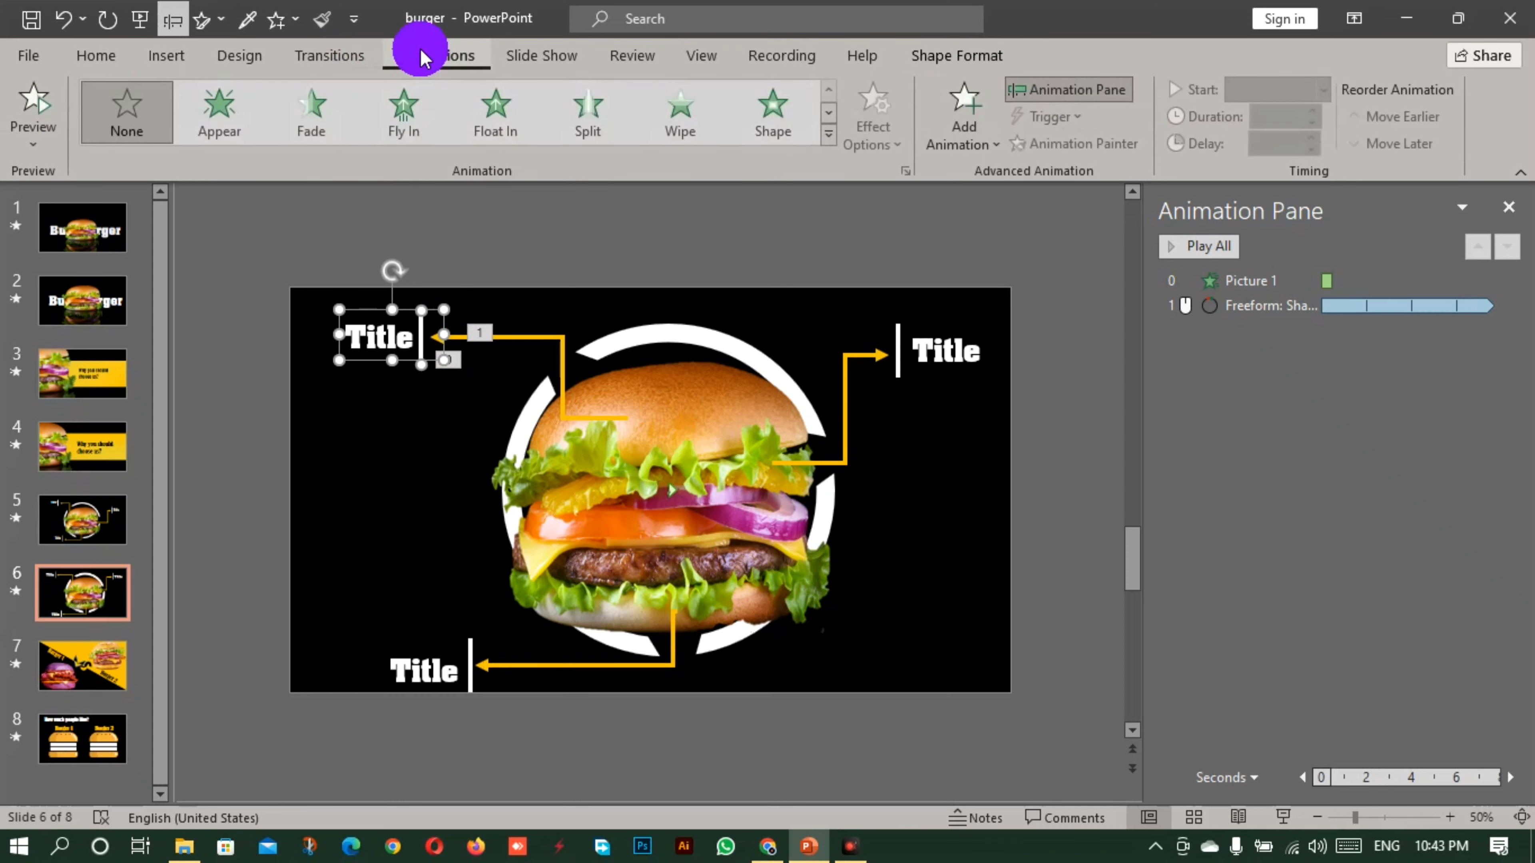
click(406, 115)
click(896, 141)
click(913, 337)
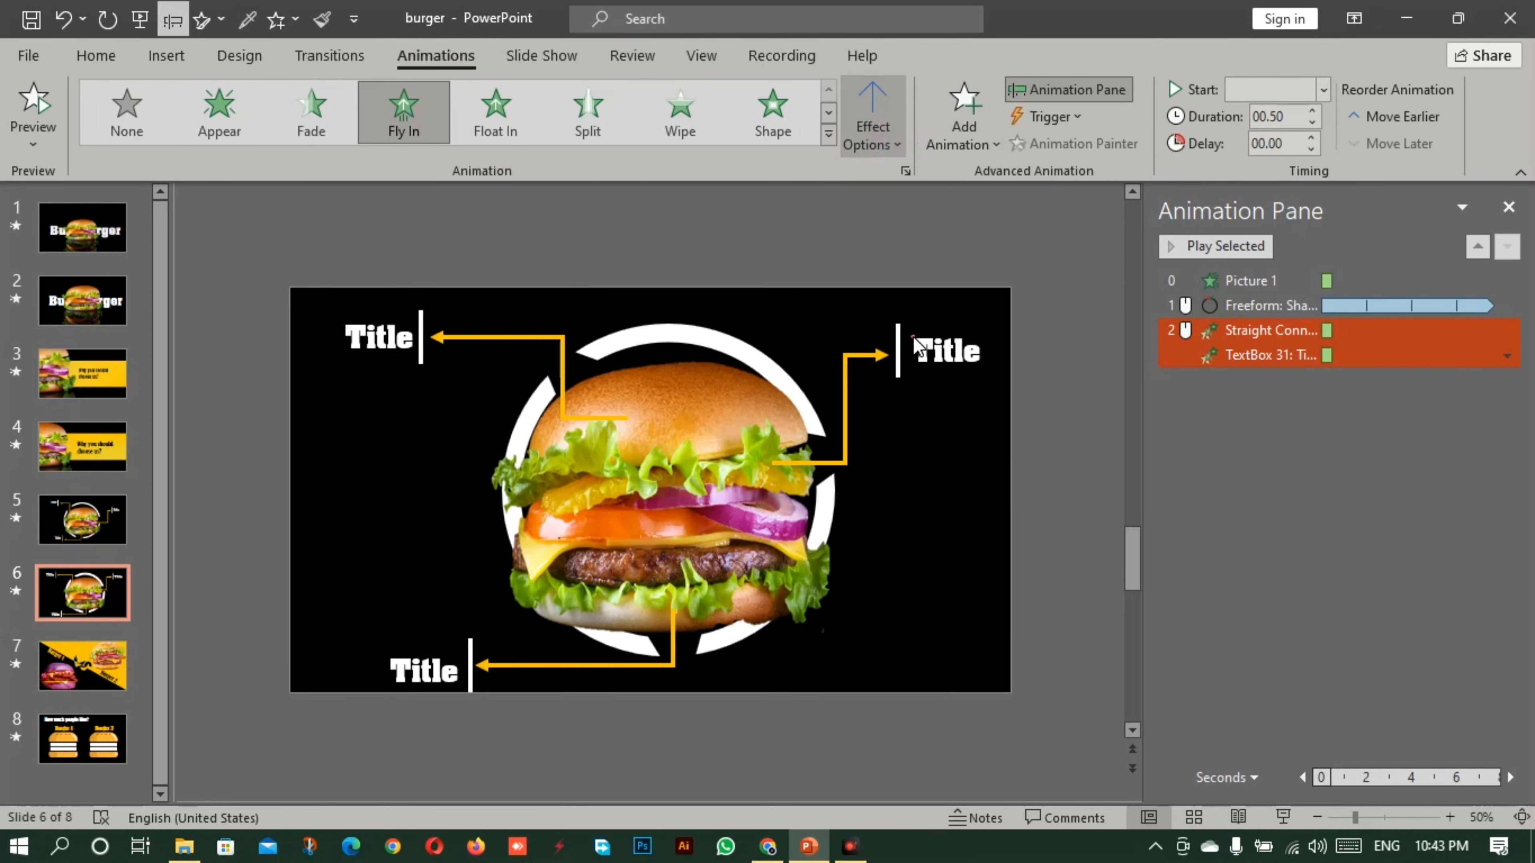
Apply Fly In to the lower-left title and line and to the right title and line, with the right pair flying in From Right
click(483, 664)
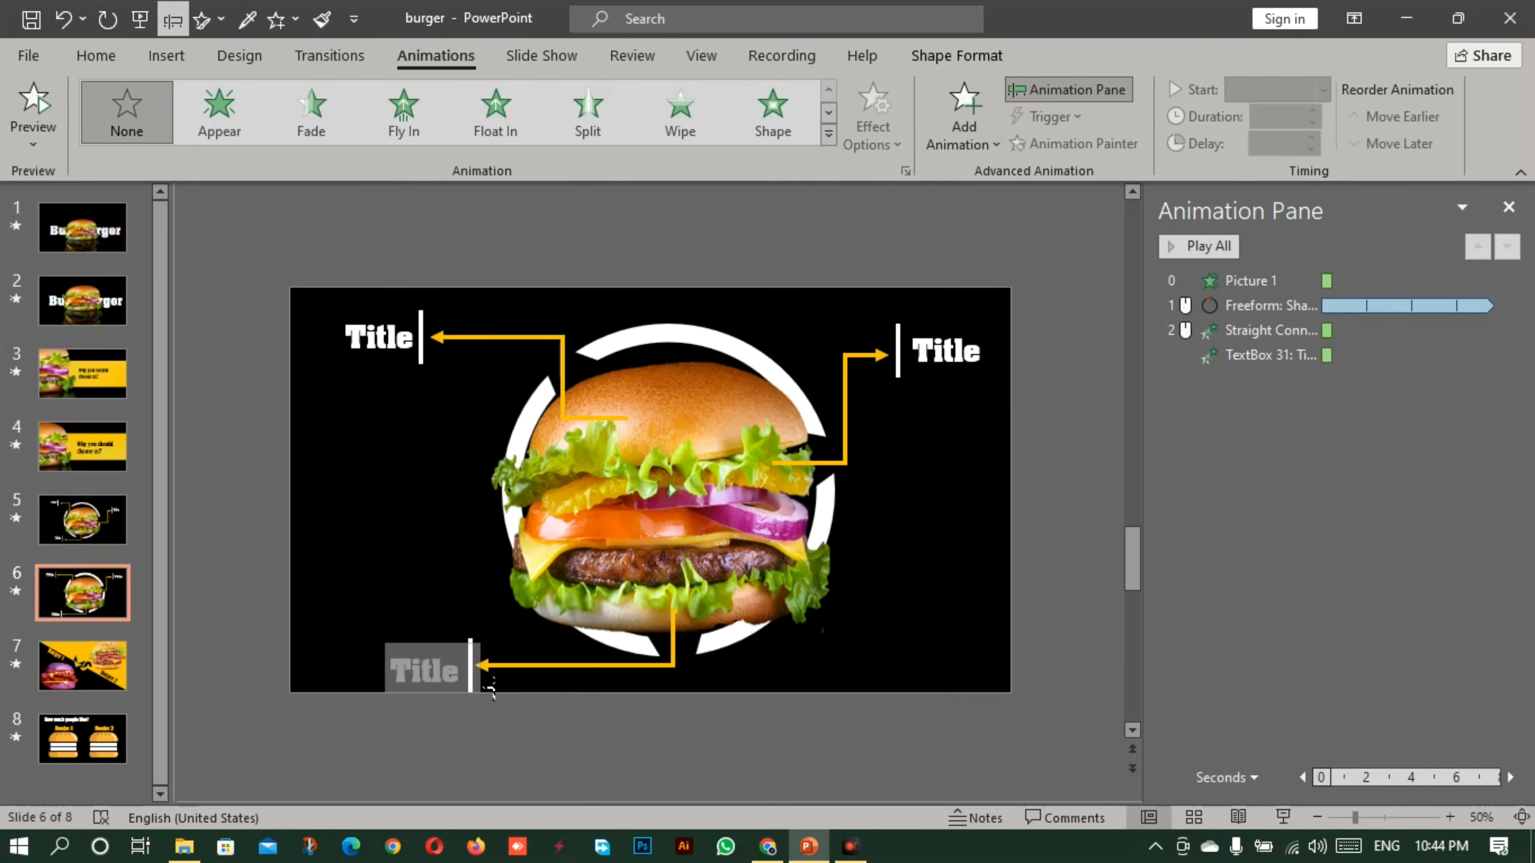
click(403, 111)
click(912, 358)
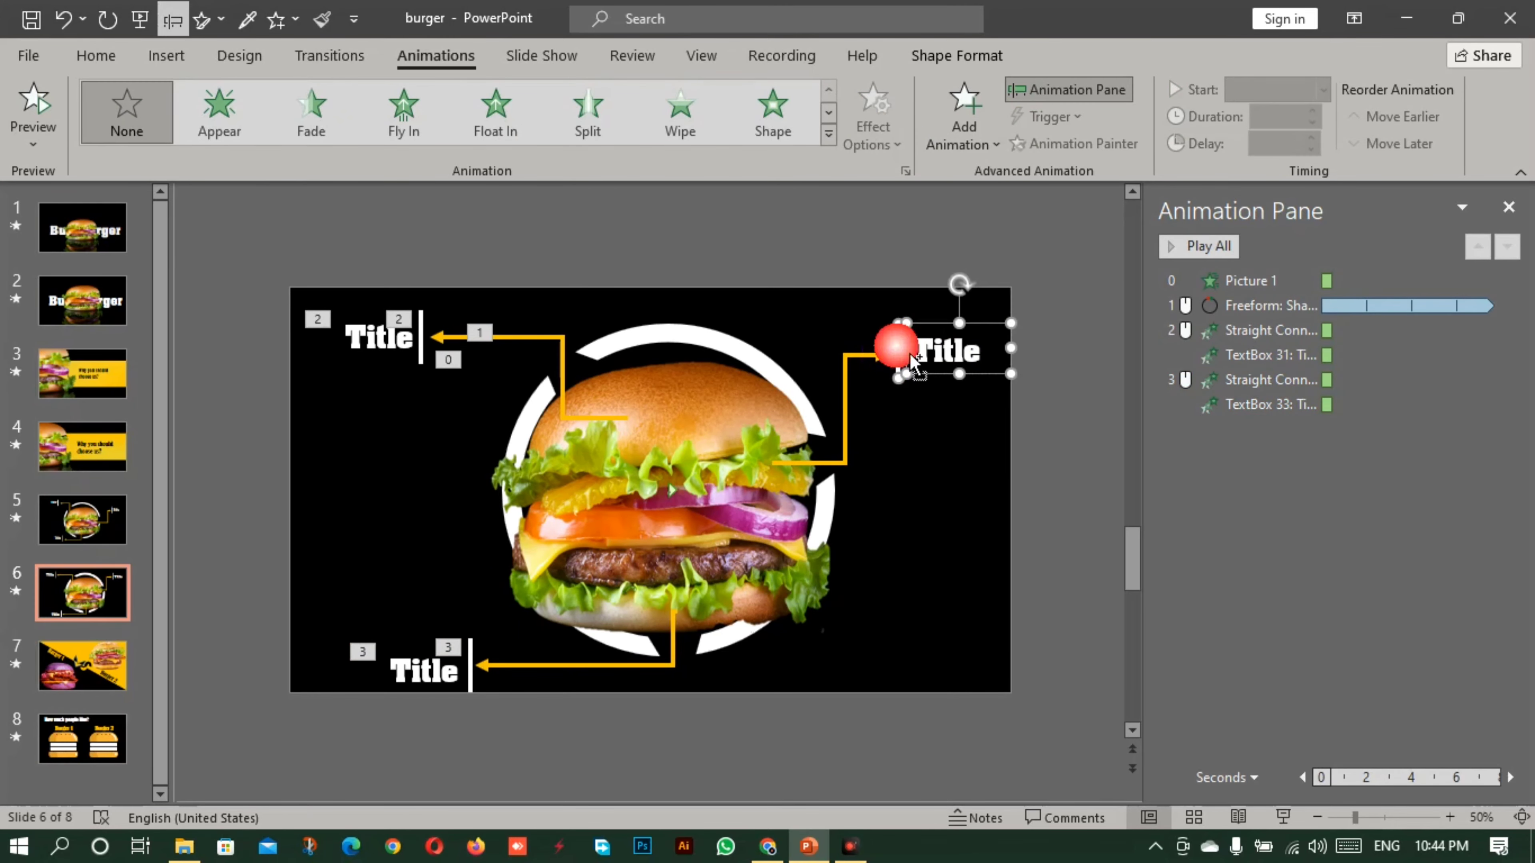
click(404, 112)
click(873, 127)
click(925, 538)
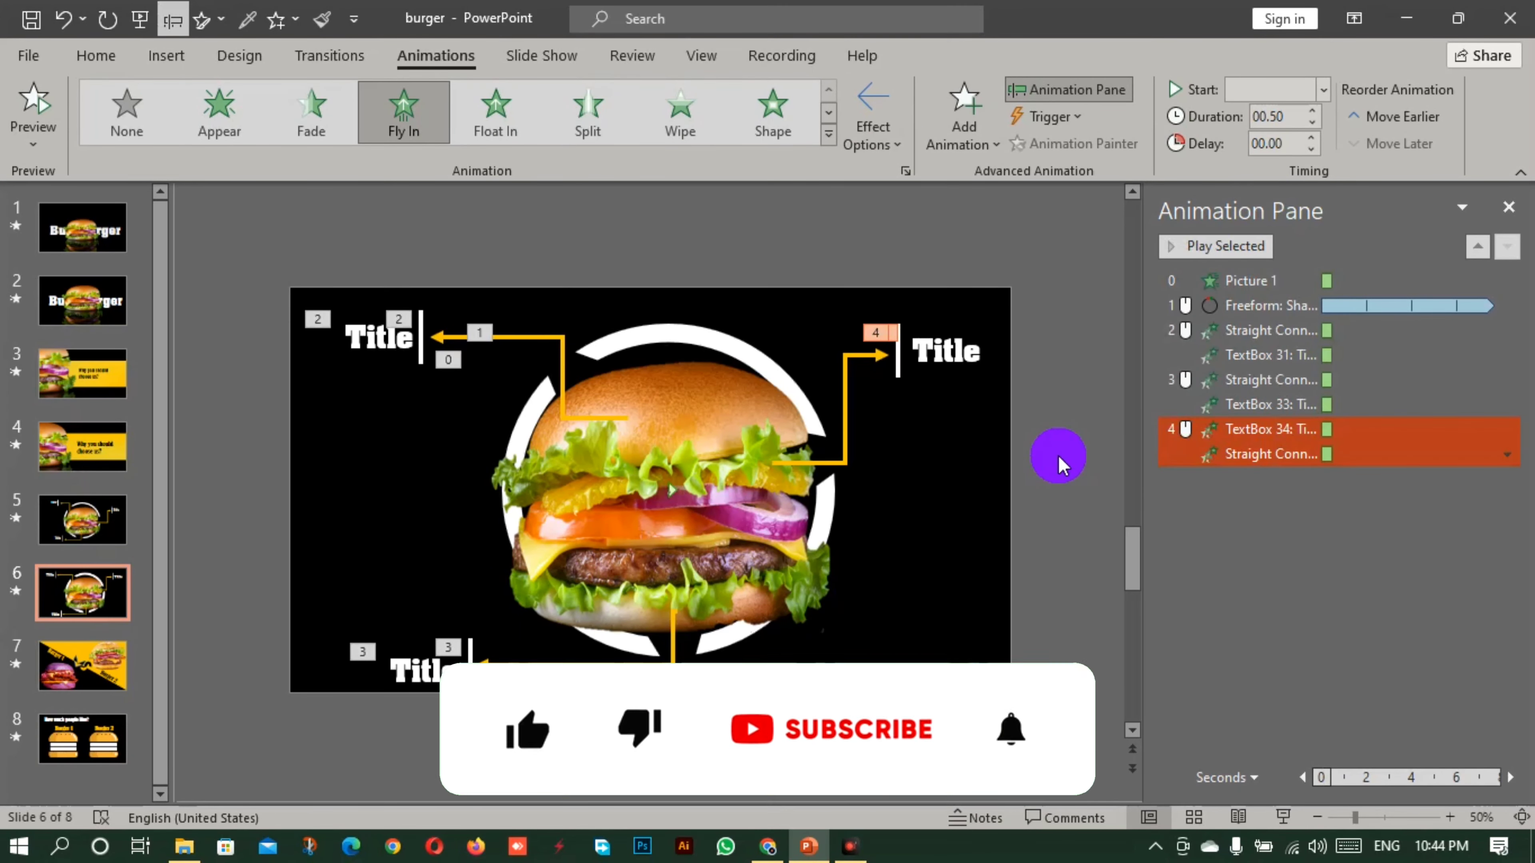
Set every animation on the slide to start With Previous and preview the selected animations
click(1276, 509)
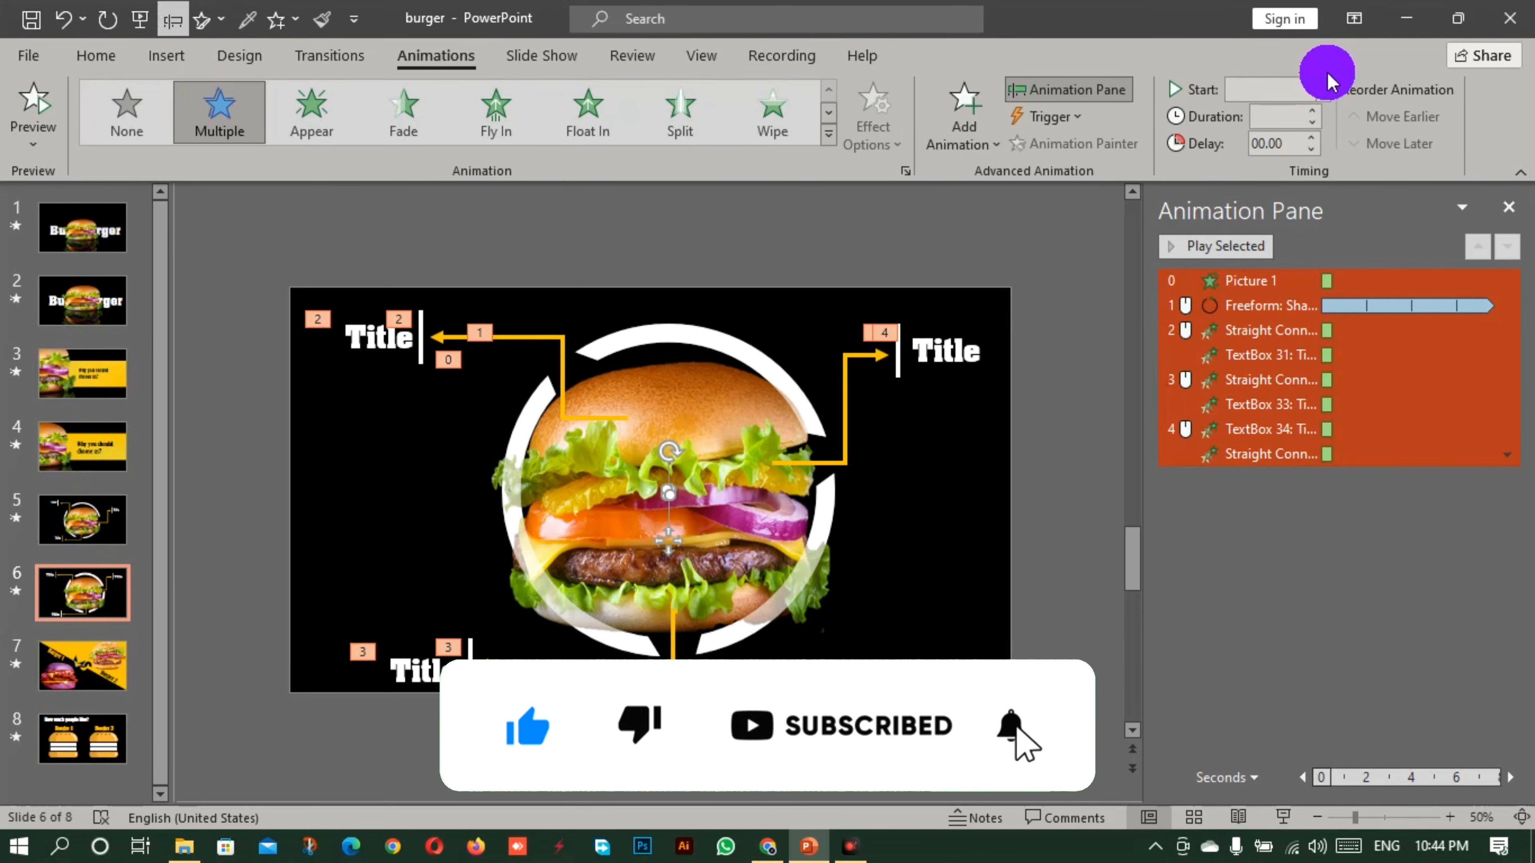
click(1324, 85)
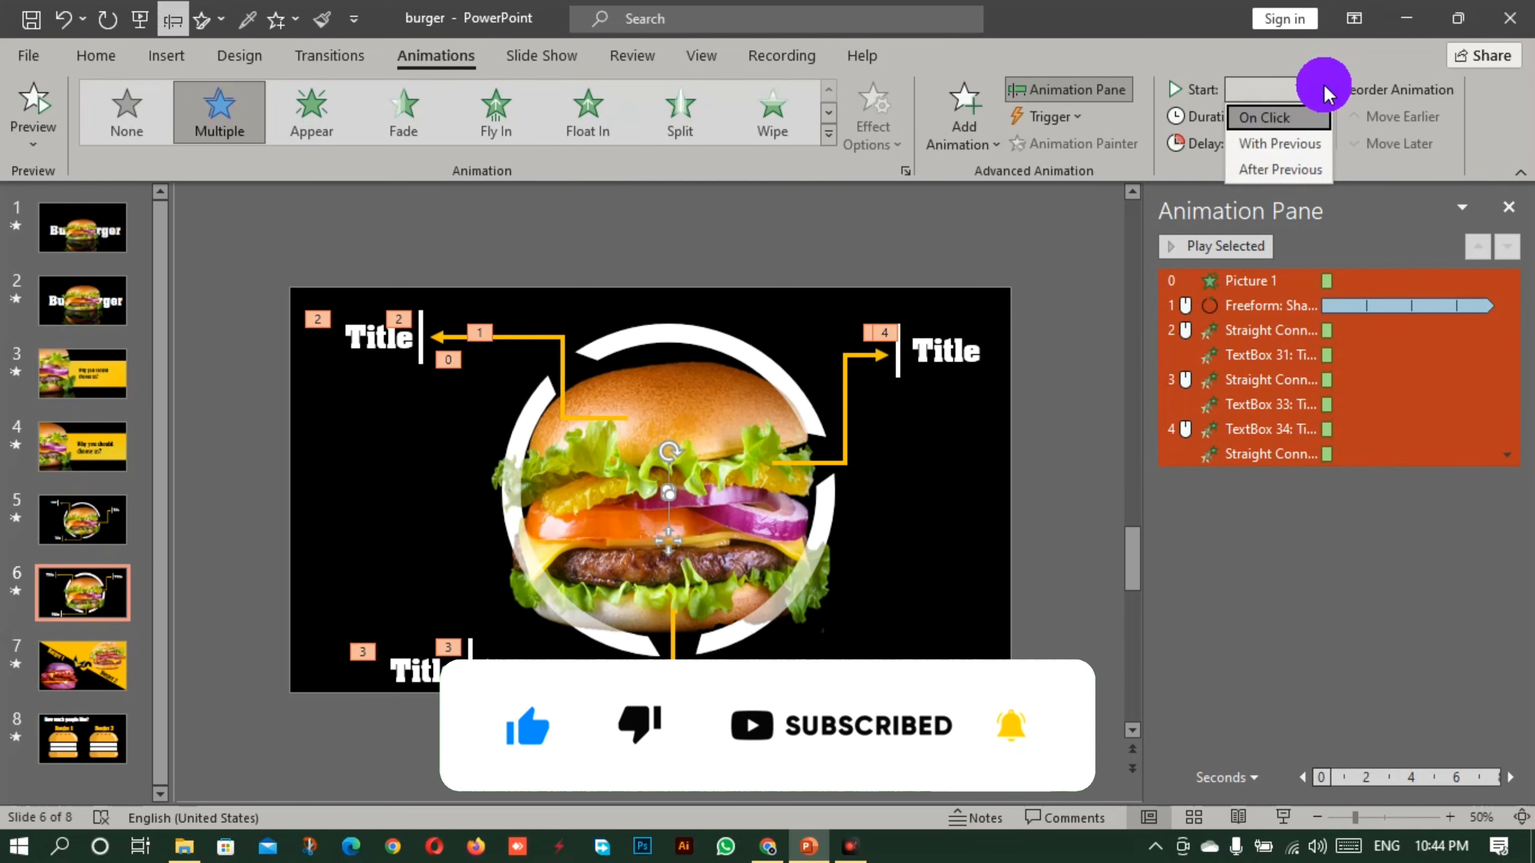
click(1304, 142)
click(1227, 243)
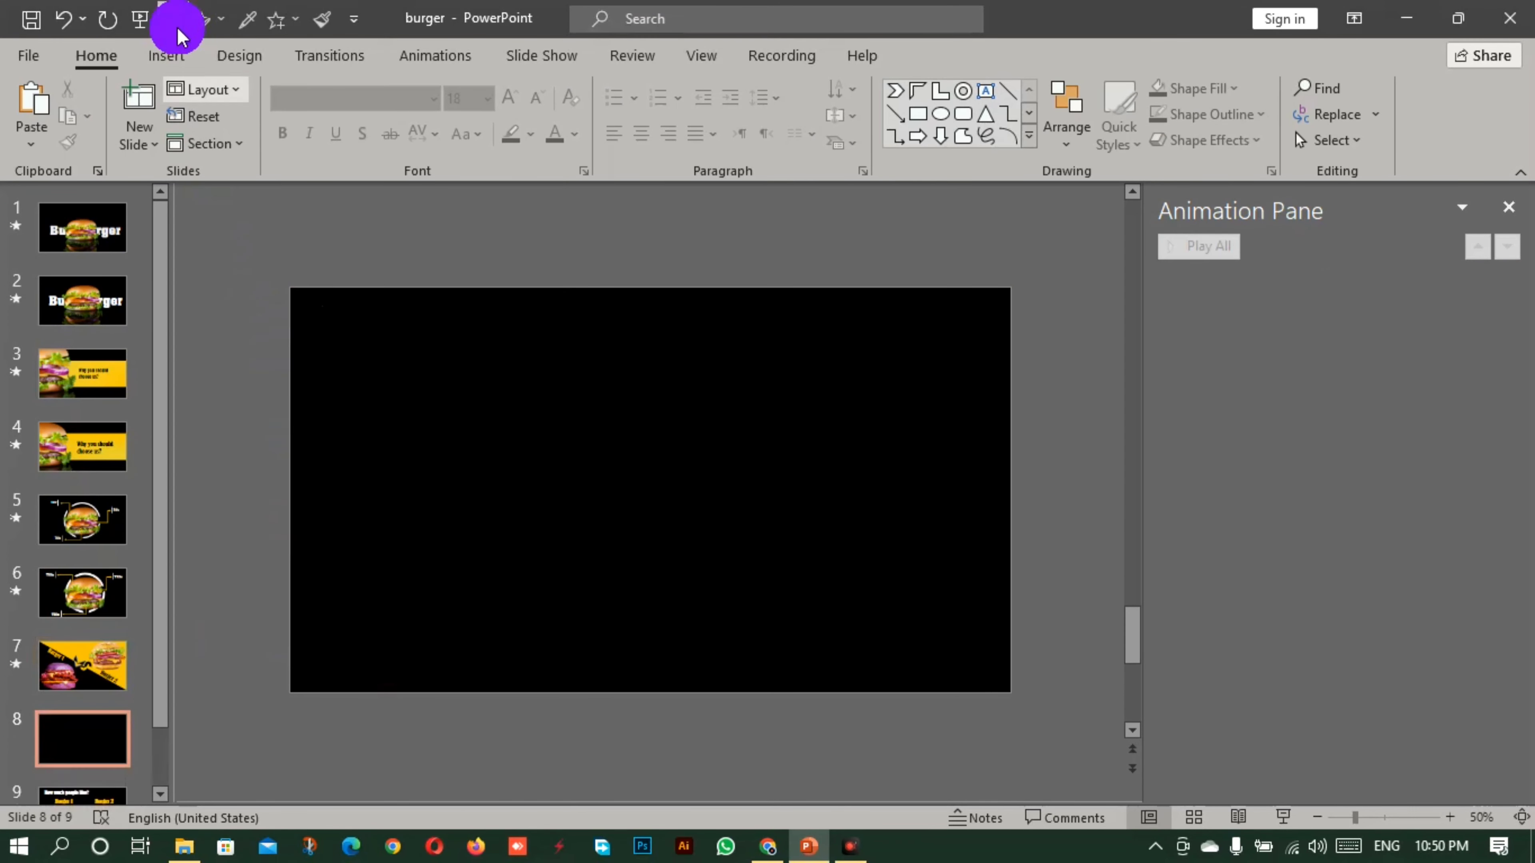
Draw a right triangle about 8.92" high and wide on the blank black slide
click(166, 55)
click(363, 114)
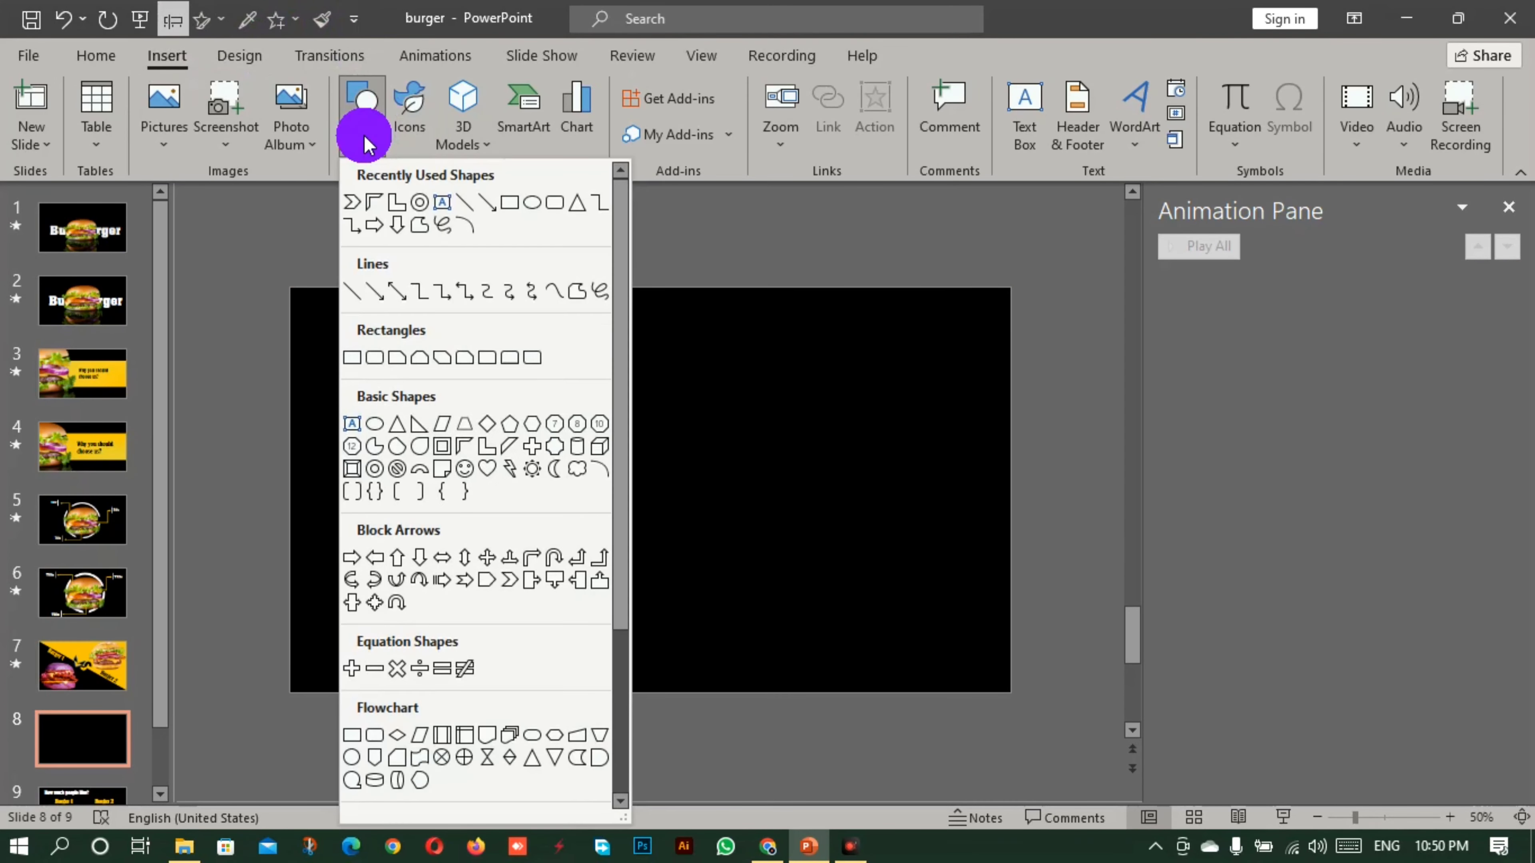
click(420, 424)
drag(432, 245, 908, 720)
drag(604, 544, 559, 551)
Flip, rotate and stretch the triangle so it covers the slide's upper-right half along the diagonal
click(1272, 143)
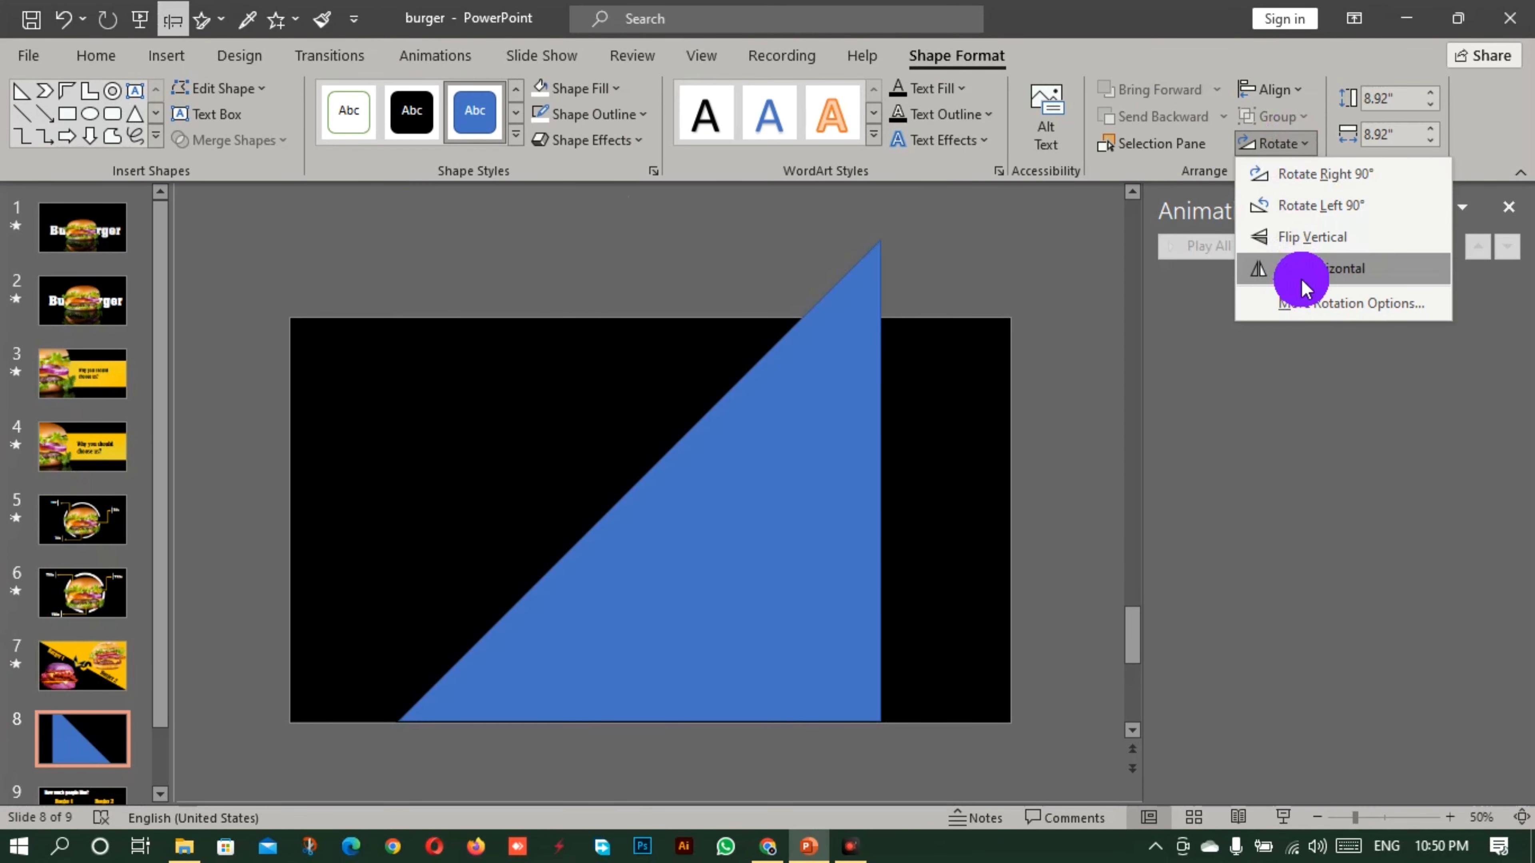
click(1305, 238)
drag(544, 423, 544, 394)
click(1268, 148)
click(1323, 174)
drag(788, 317, 918, 394)
drag(528, 527, 291, 527)
drag(650, 769, 672, 698)
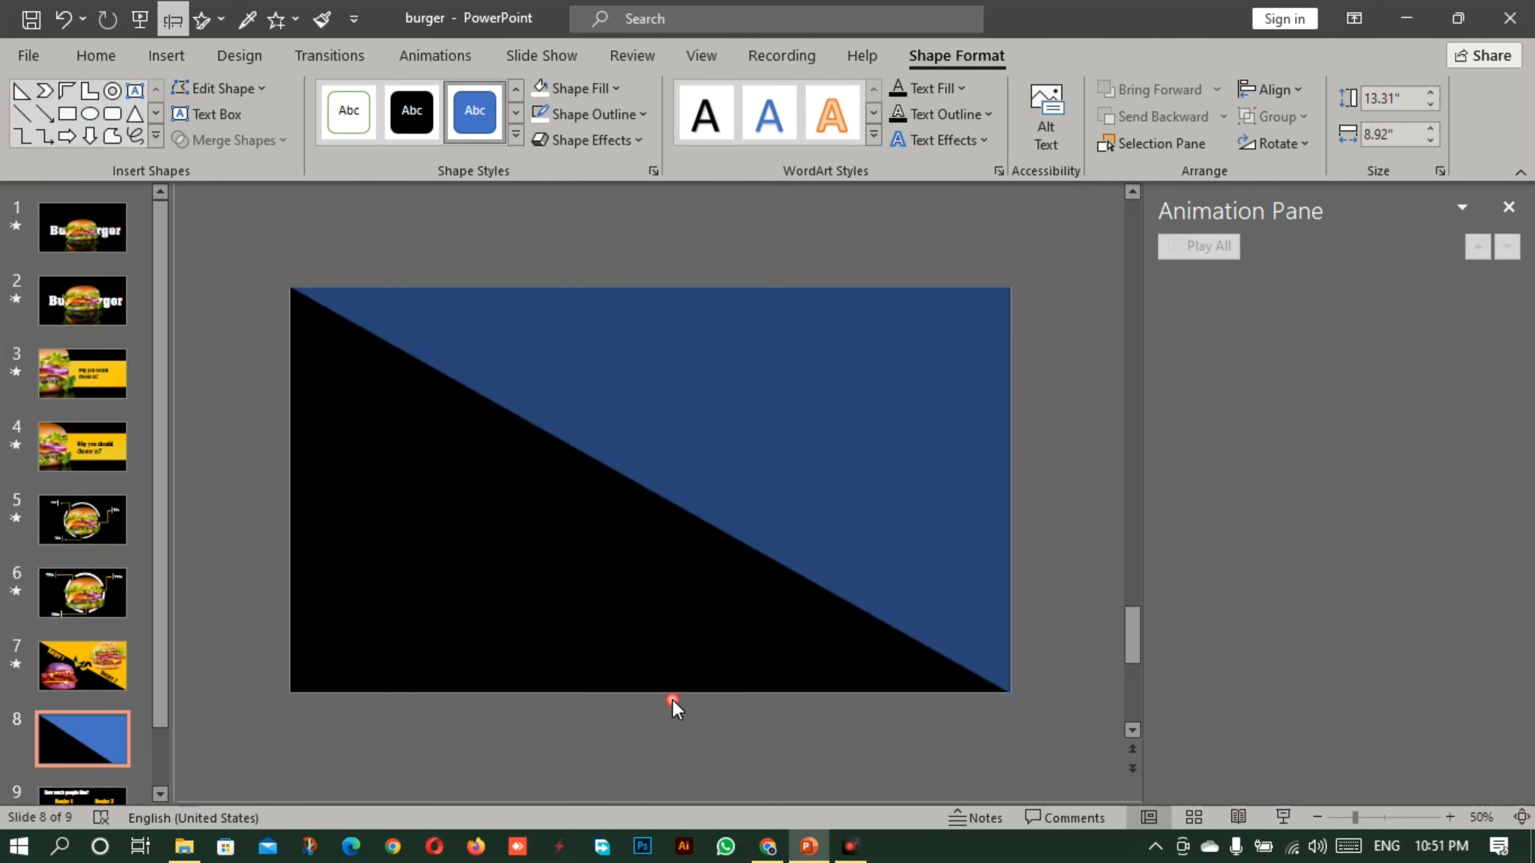
Fill the triangle with gold
click(583, 89)
click(544, 364)
click(462, 538)
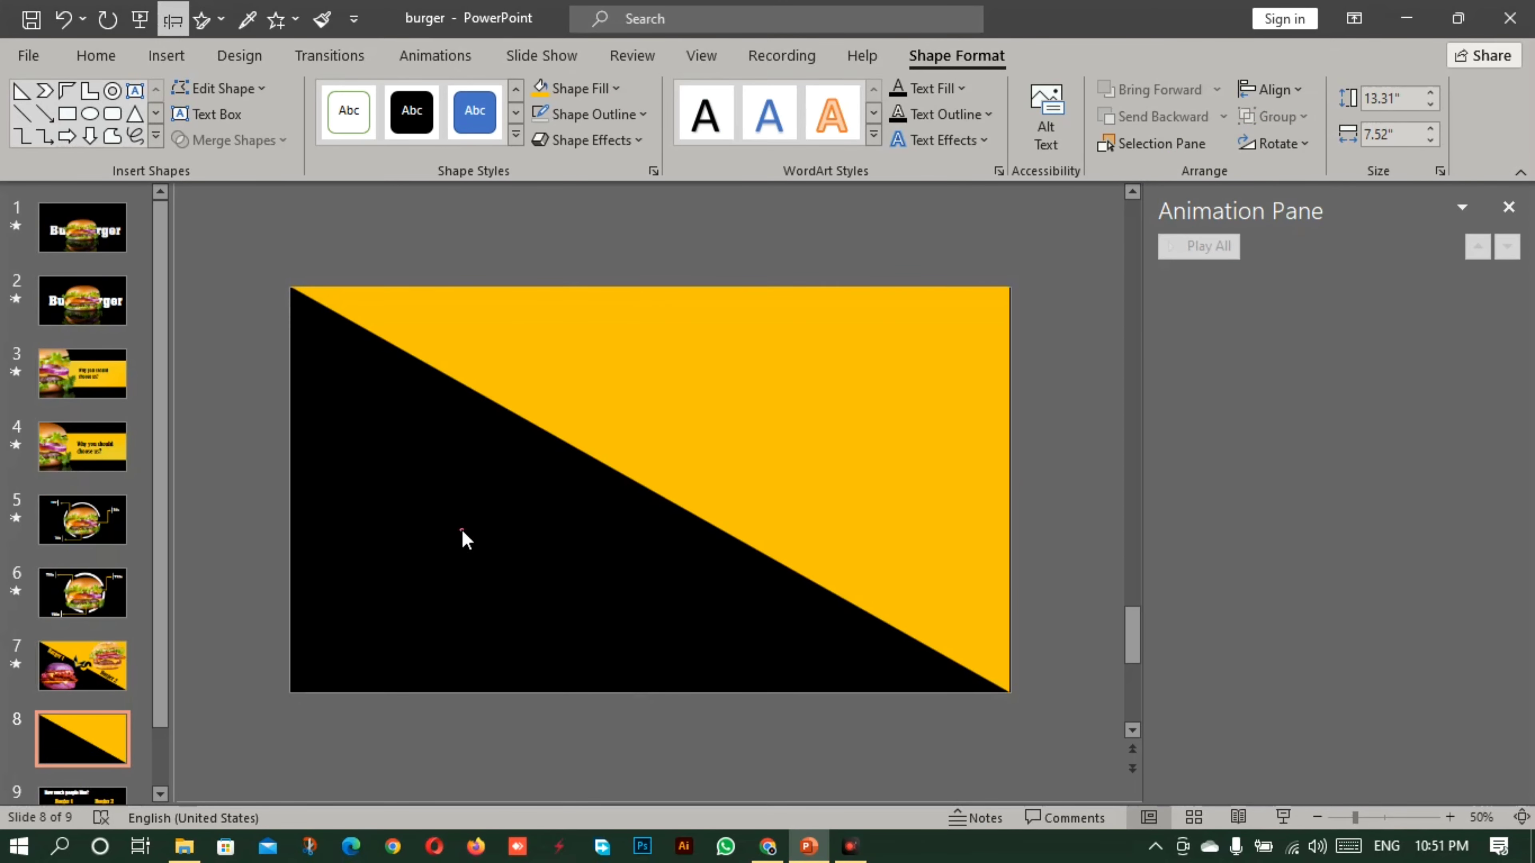
Insert a chevron about 1.67" in size and turn it into a tilted V on the middle of the diagonal
click(169, 55)
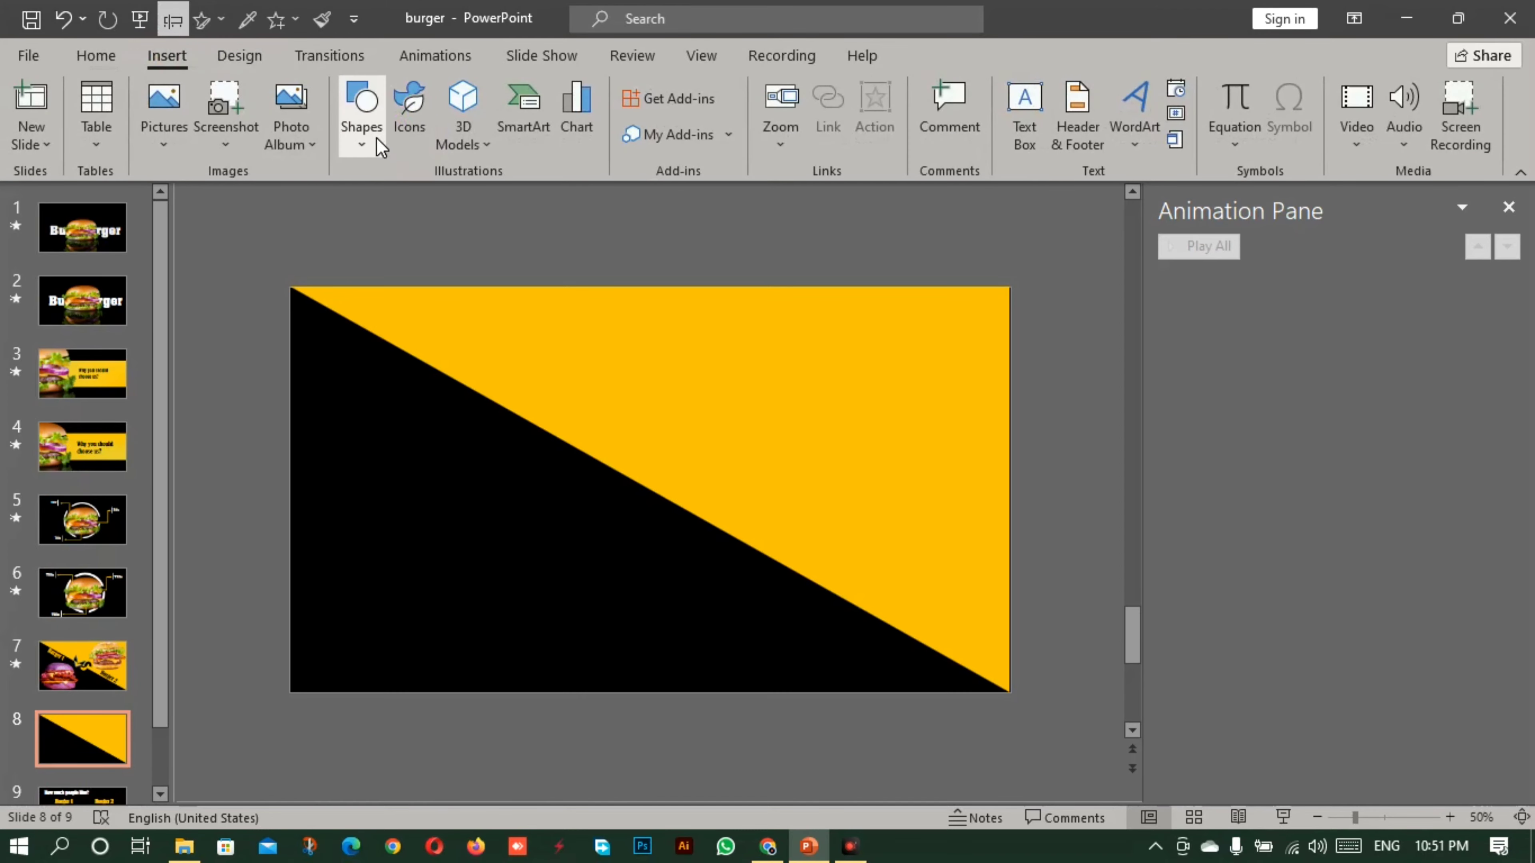
click(362, 115)
click(365, 206)
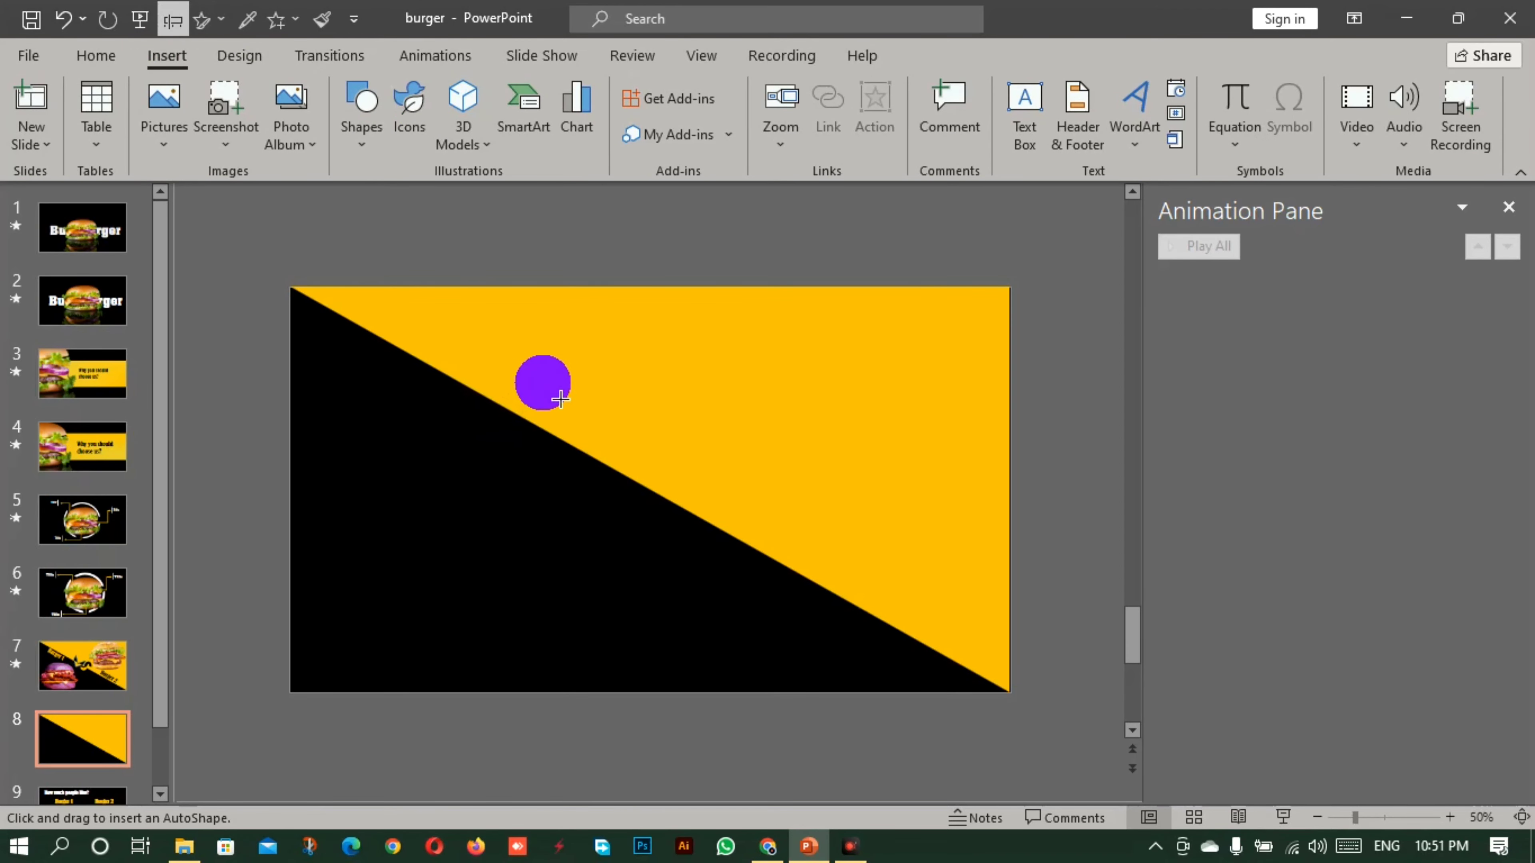
mouse_move(561, 399)
mouse_down()
mouse_move(548, 470)
mouse_move(614, 508)
mouse_up()
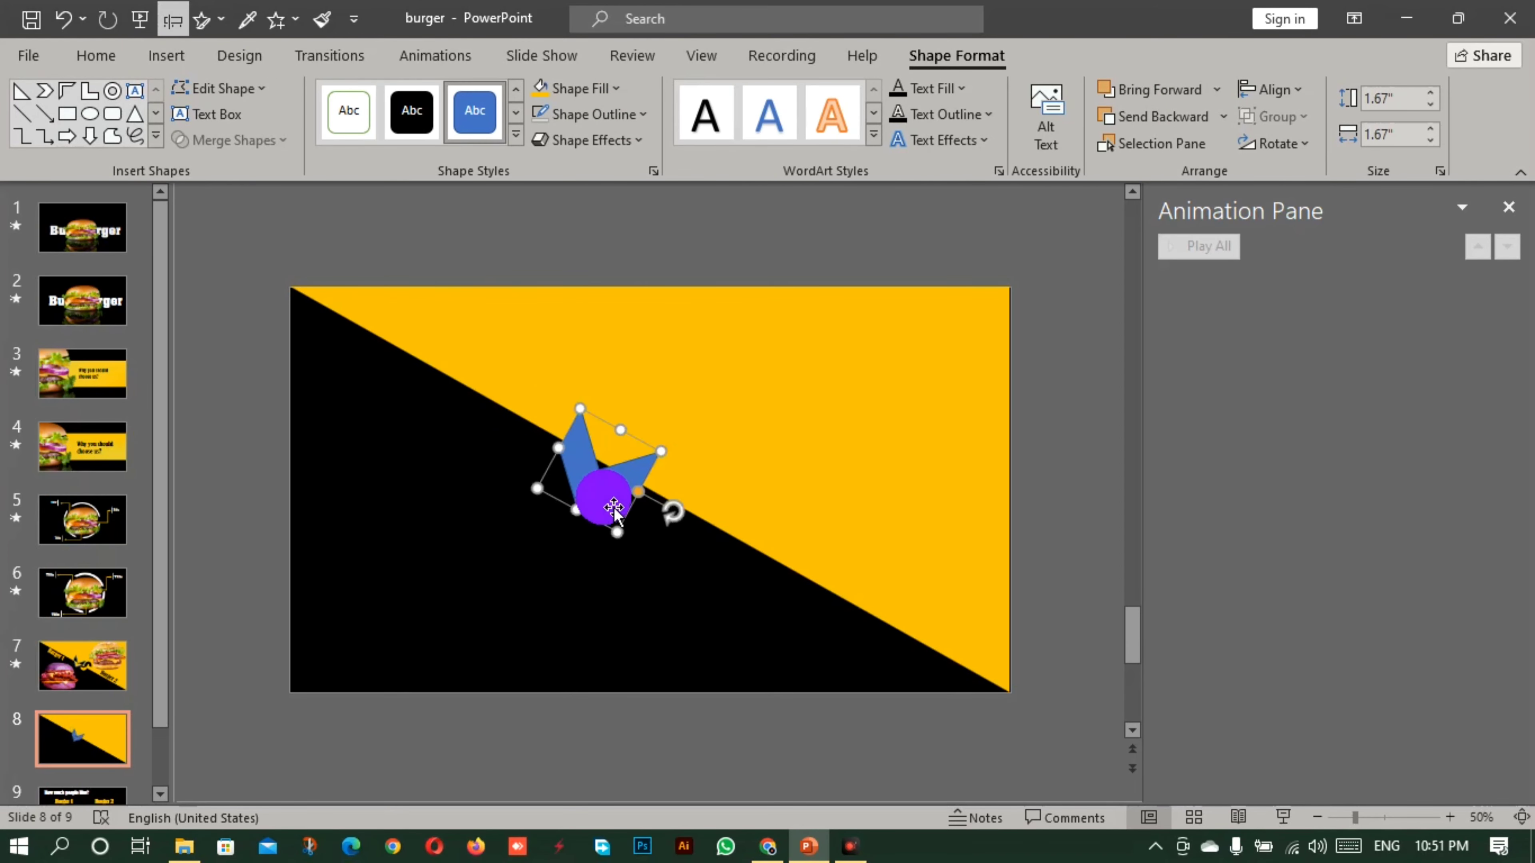
Draw a block arc about 1.33" in size beside the chevron and place an inverted copy below it to form an S
click(155, 116)
click(156, 122)
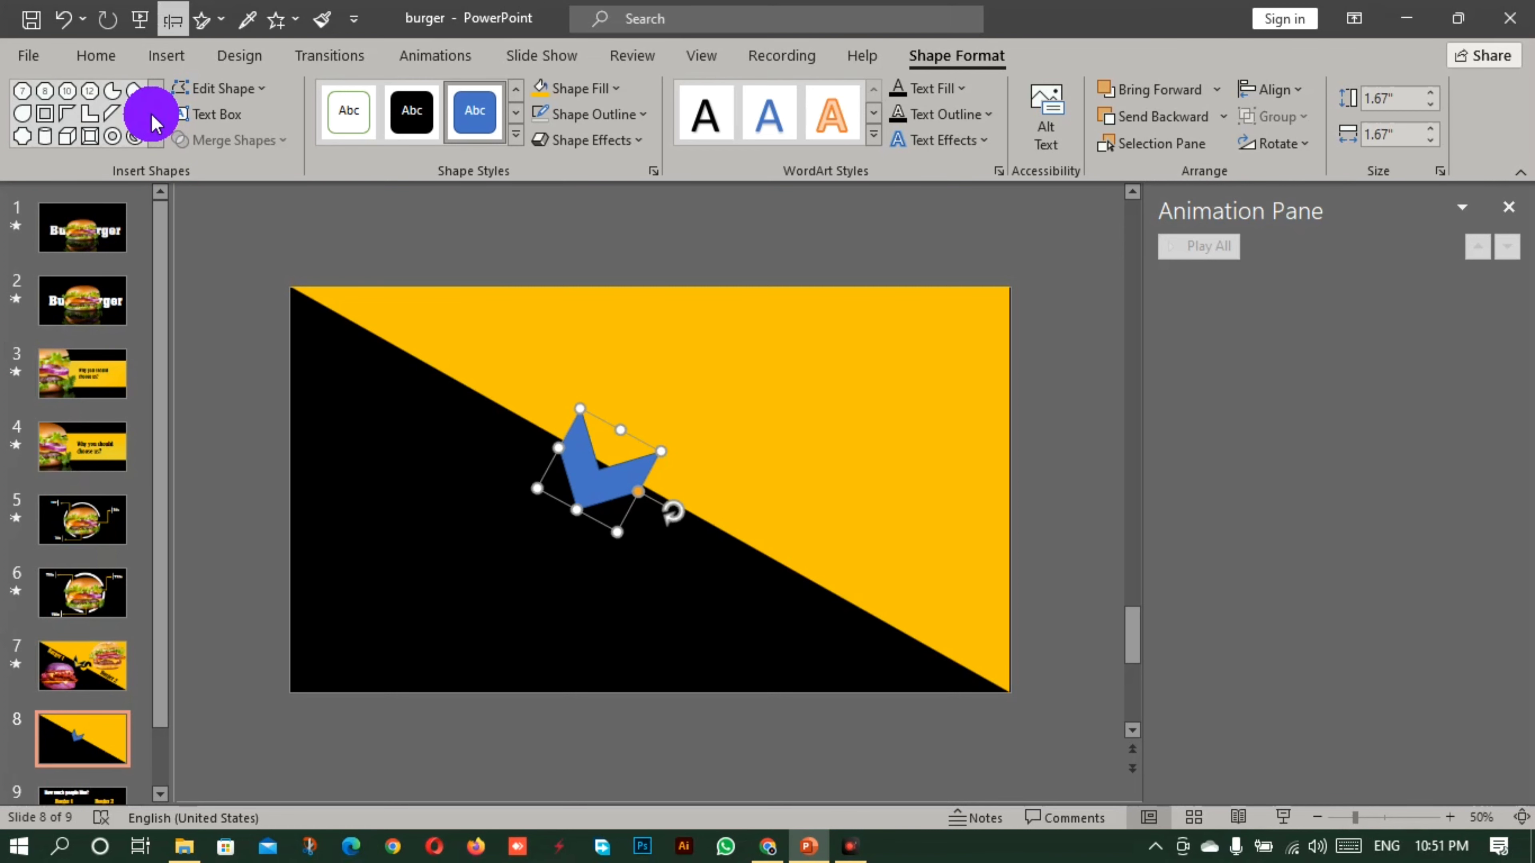
click(152, 115)
click(23, 136)
drag(733, 486, 666, 564)
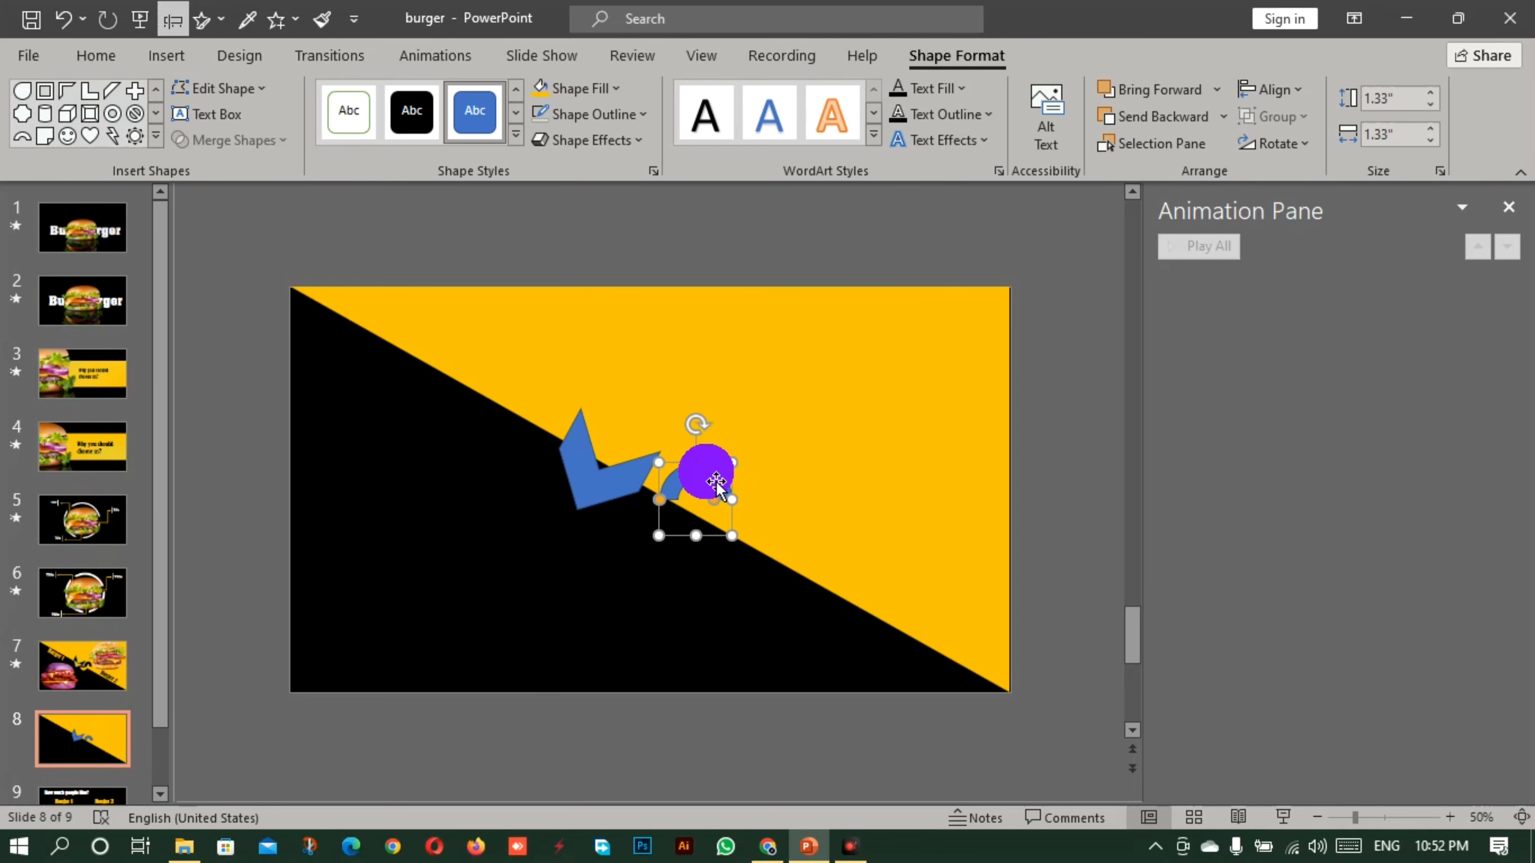
drag(731, 493, 721, 653)
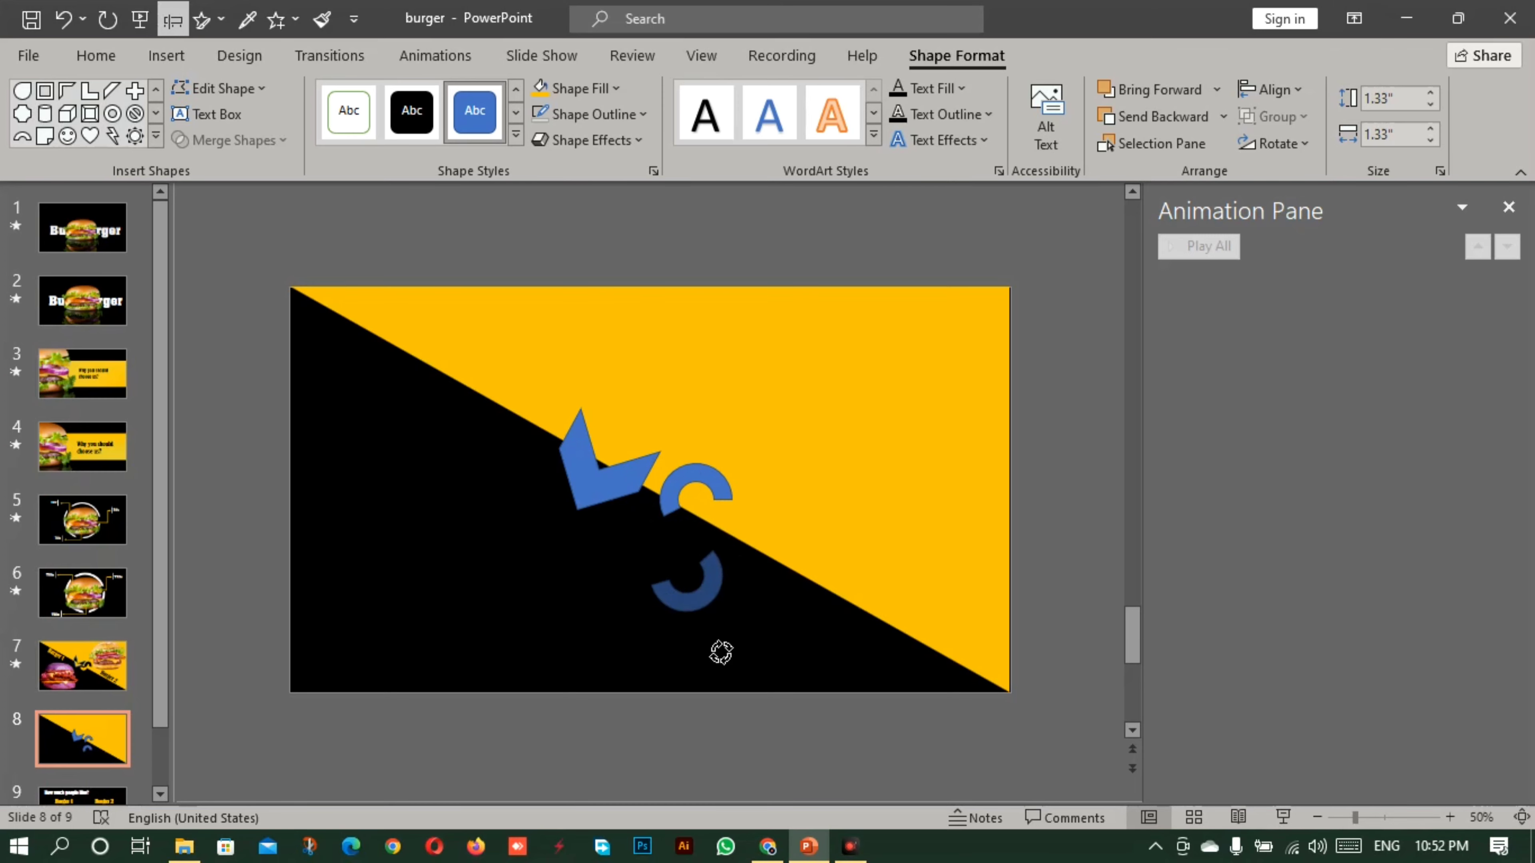
drag(681, 546, 682, 552)
Fill the upper arc of the S with black and the lower arc with gold
click(710, 475)
click(611, 91)
click(563, 140)
click(538, 115)
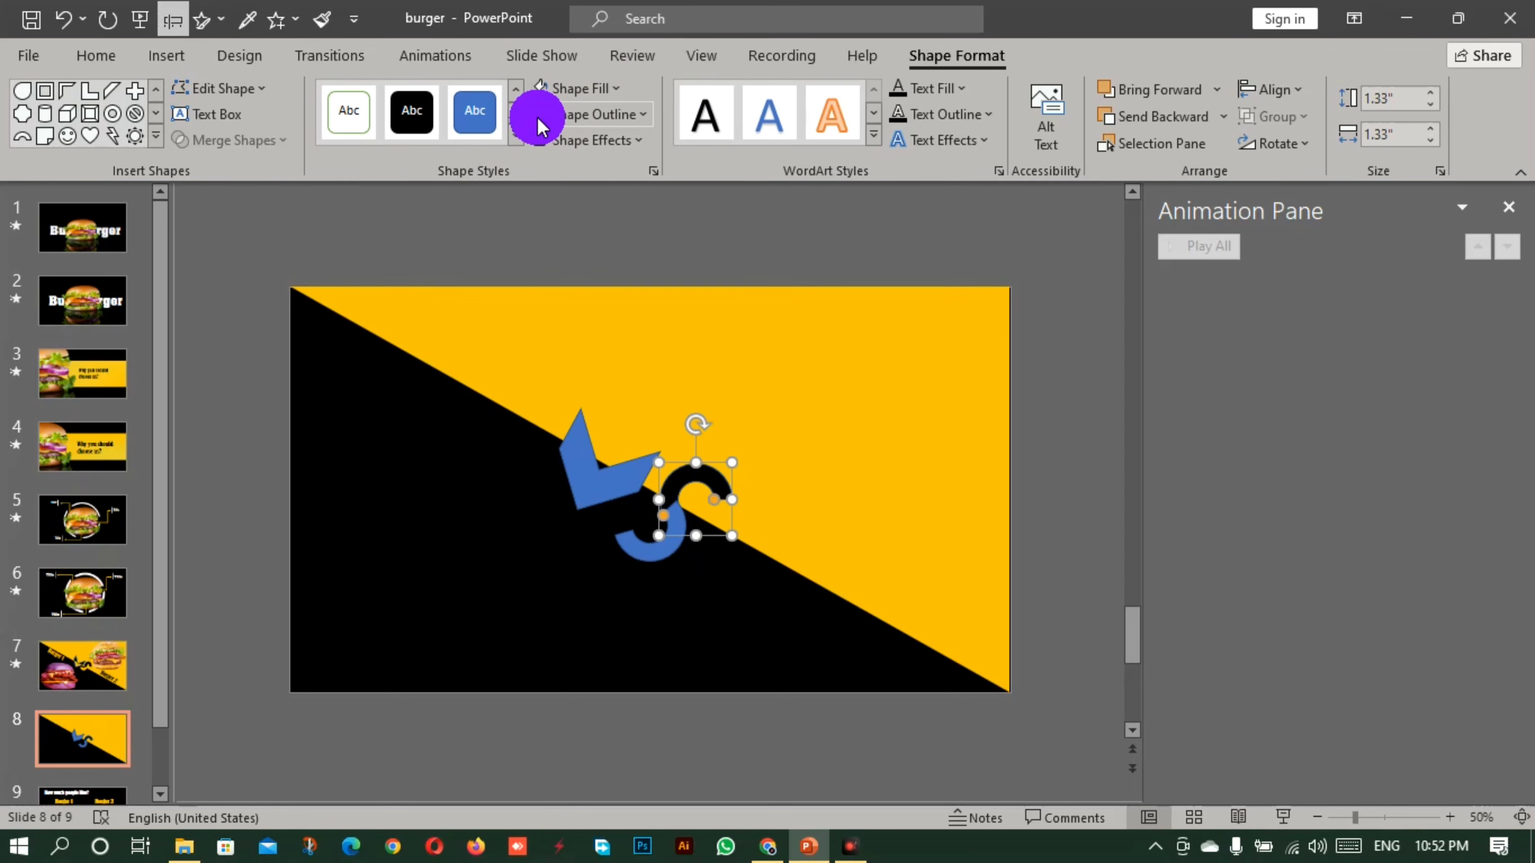
click(636, 553)
click(612, 97)
click(547, 355)
Move and rotate the black and gold arcs closer together so the S follows the diagonal
click(773, 390)
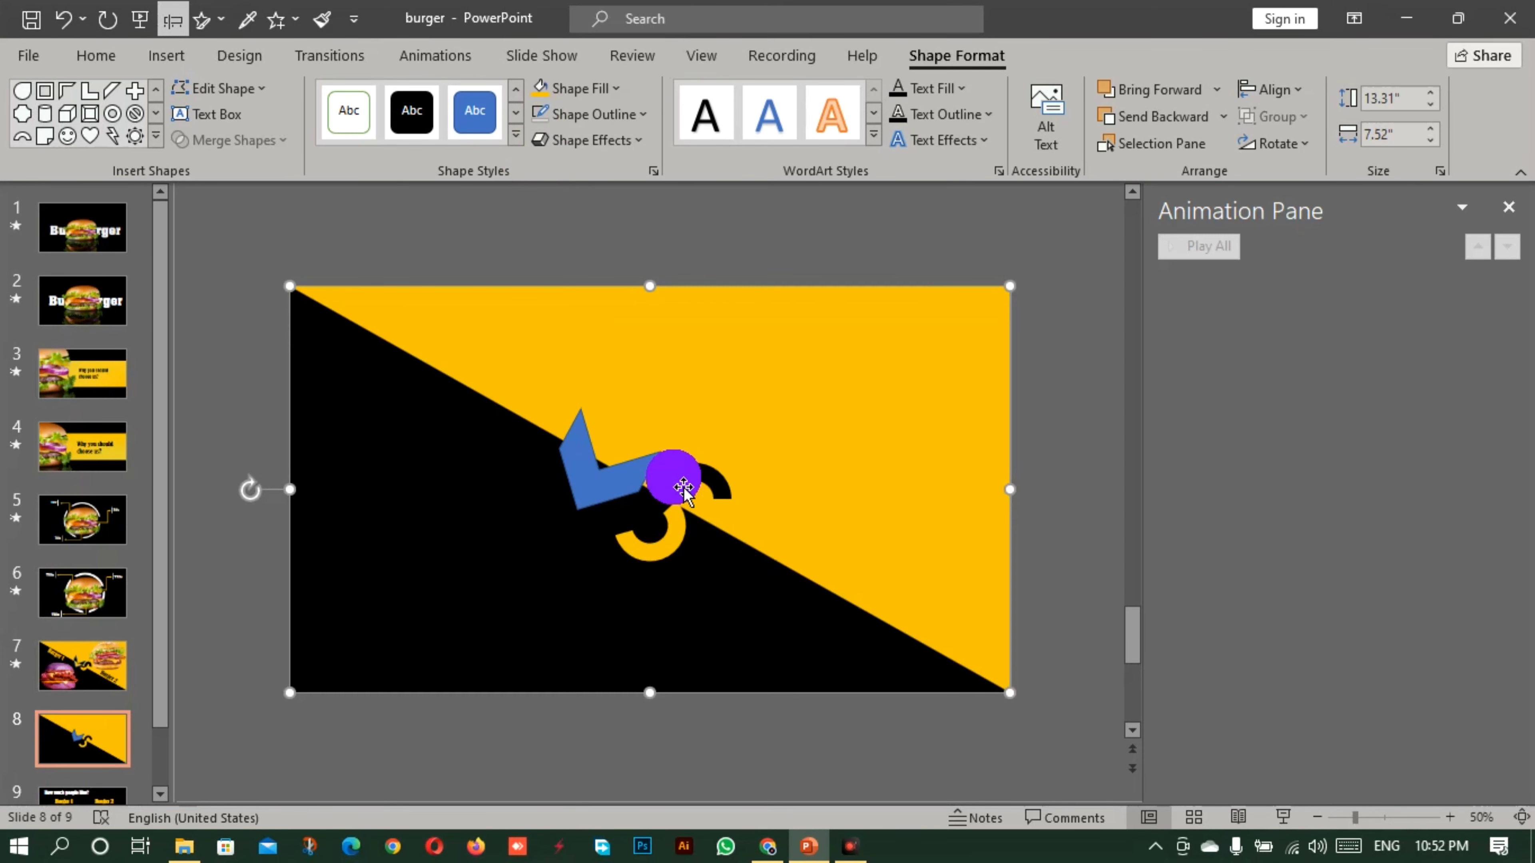
drag(683, 487, 690, 473)
click(749, 556)
click(692, 464)
drag(690, 420, 678, 424)
click(693, 578)
click(661, 552)
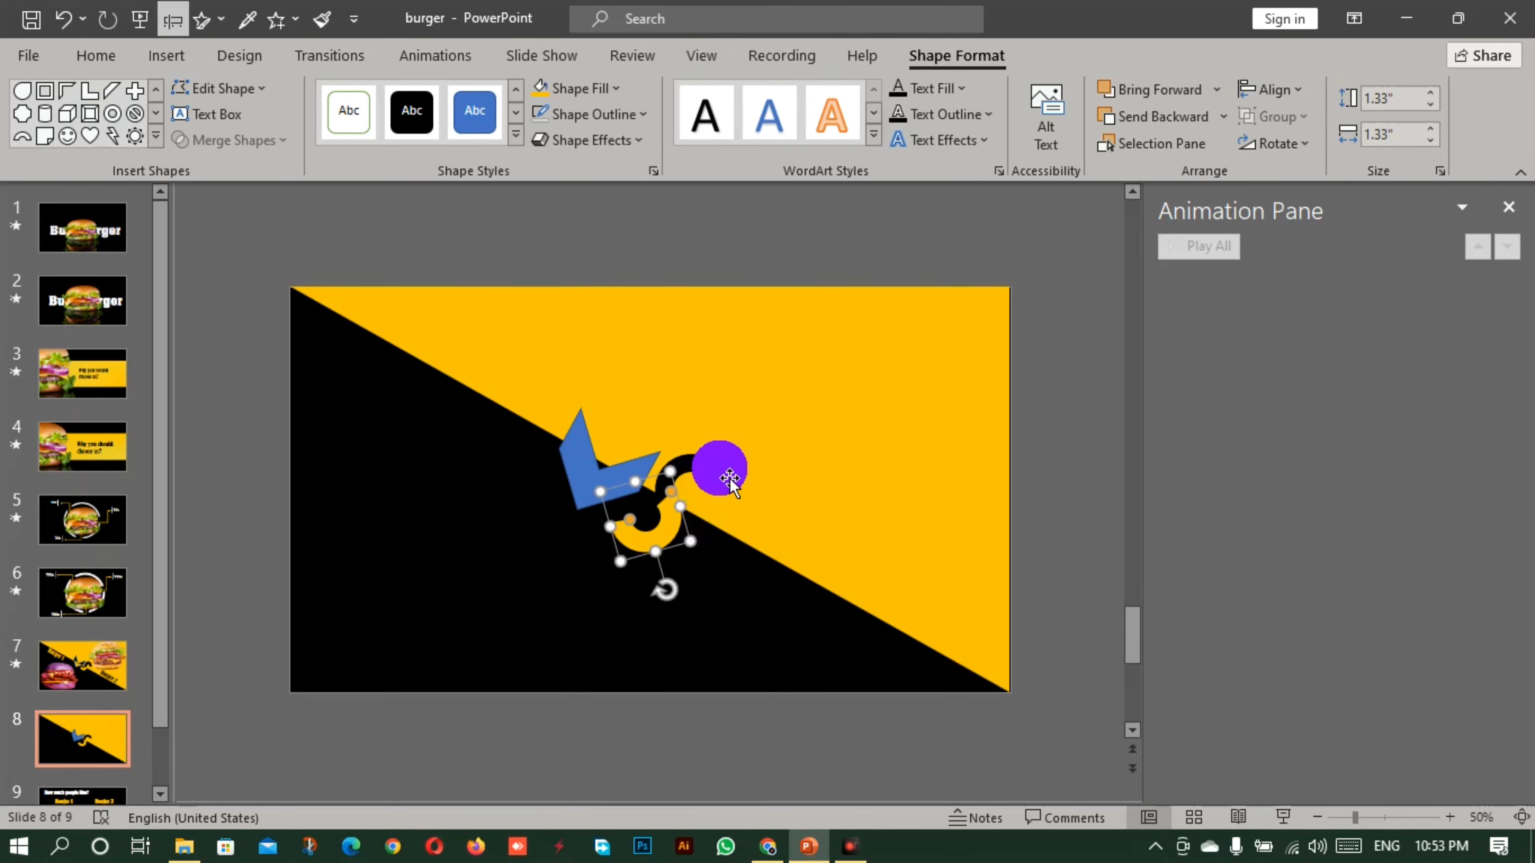
Bring the black arc forward in front of the gold arc
scroll(730, 466, up, 10)
click(769, 352)
click(1189, 95)
click(1018, 328)
Fine-tune the rotation and position of both arcs so their ends join cleanly into an S
click(728, 524)
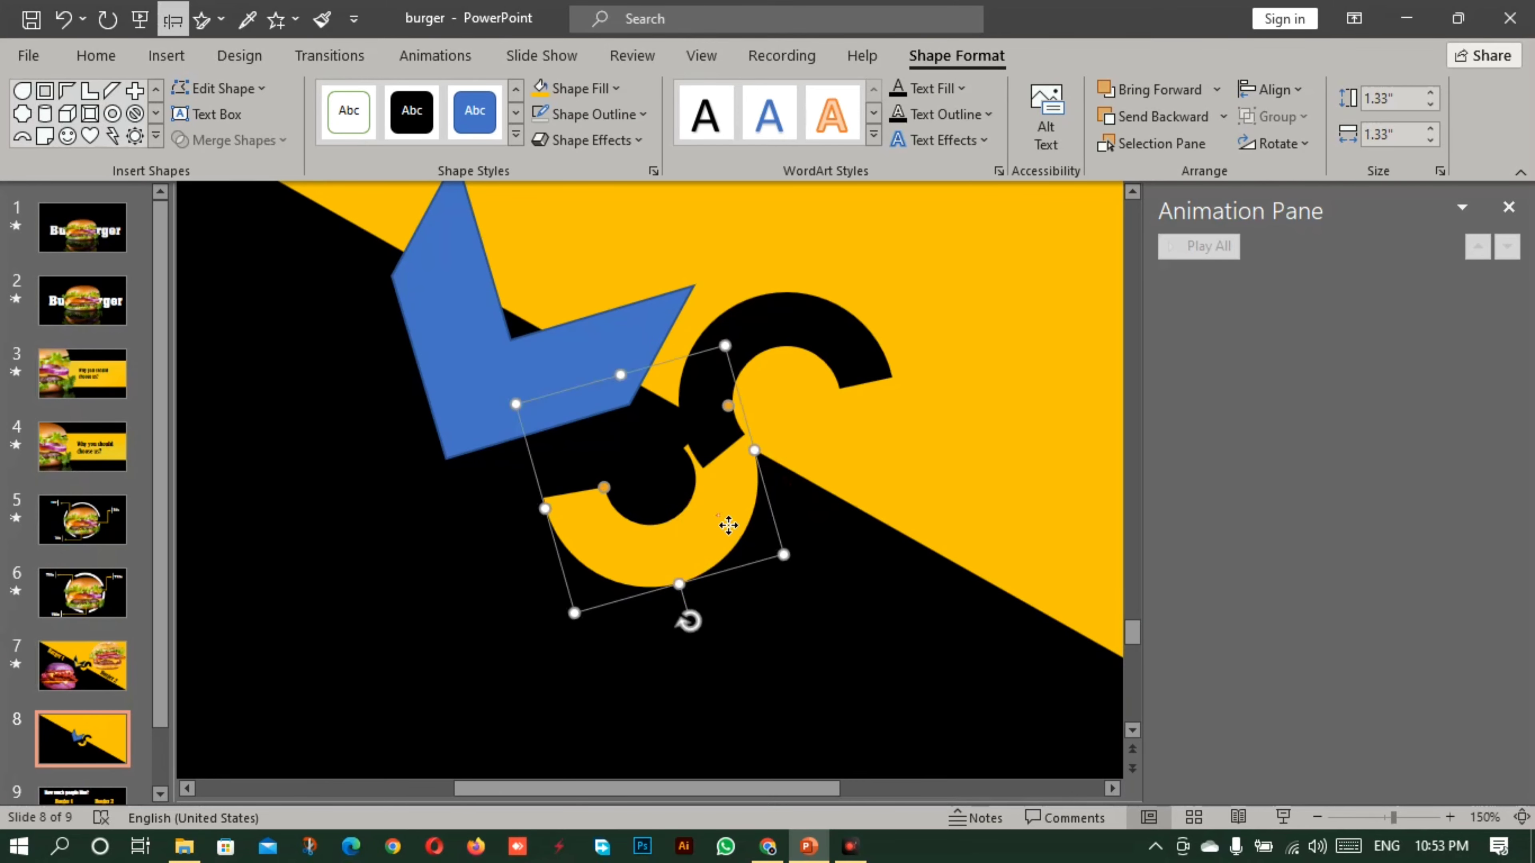
drag(688, 622, 642, 633)
click(736, 464)
drag(762, 260, 802, 282)
drag(725, 520, 721, 503)
click(928, 457)
click(719, 475)
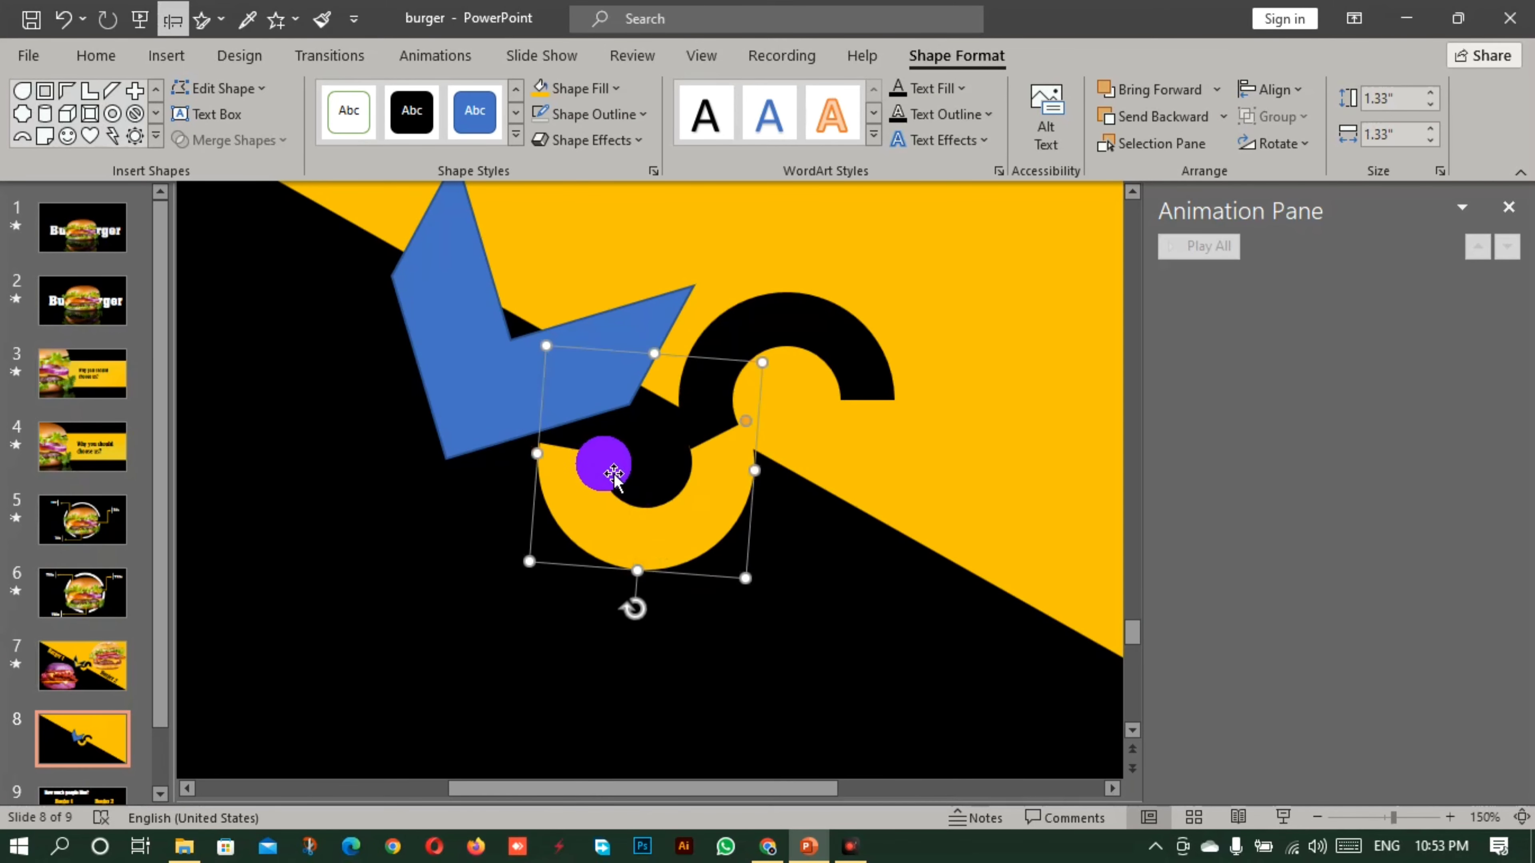
drag(601, 455, 591, 458)
click(965, 440)
scroll(997, 520, down, 9)
Give the chevron a gradient fill and set its first gradient stop to black
right_click(584, 475)
click(726, 769)
click(1281, 417)
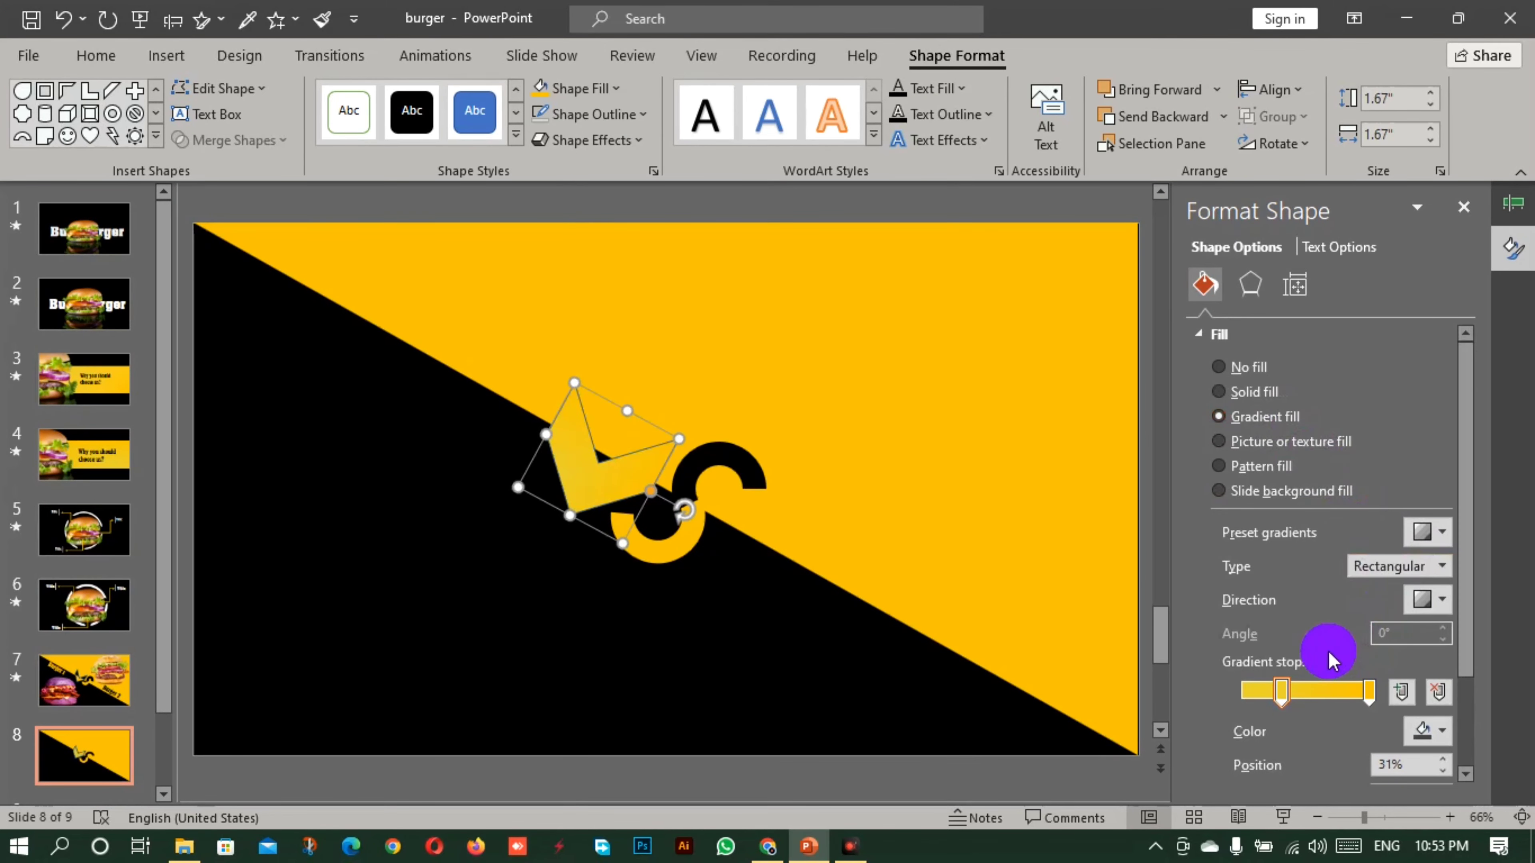
scroll(1255, 693, down, 3)
click(1442, 613)
click(1372, 311)
Set the chevron's end gradient stop to the gold of the triangle using the Eyedropper
click(1367, 573)
click(1444, 614)
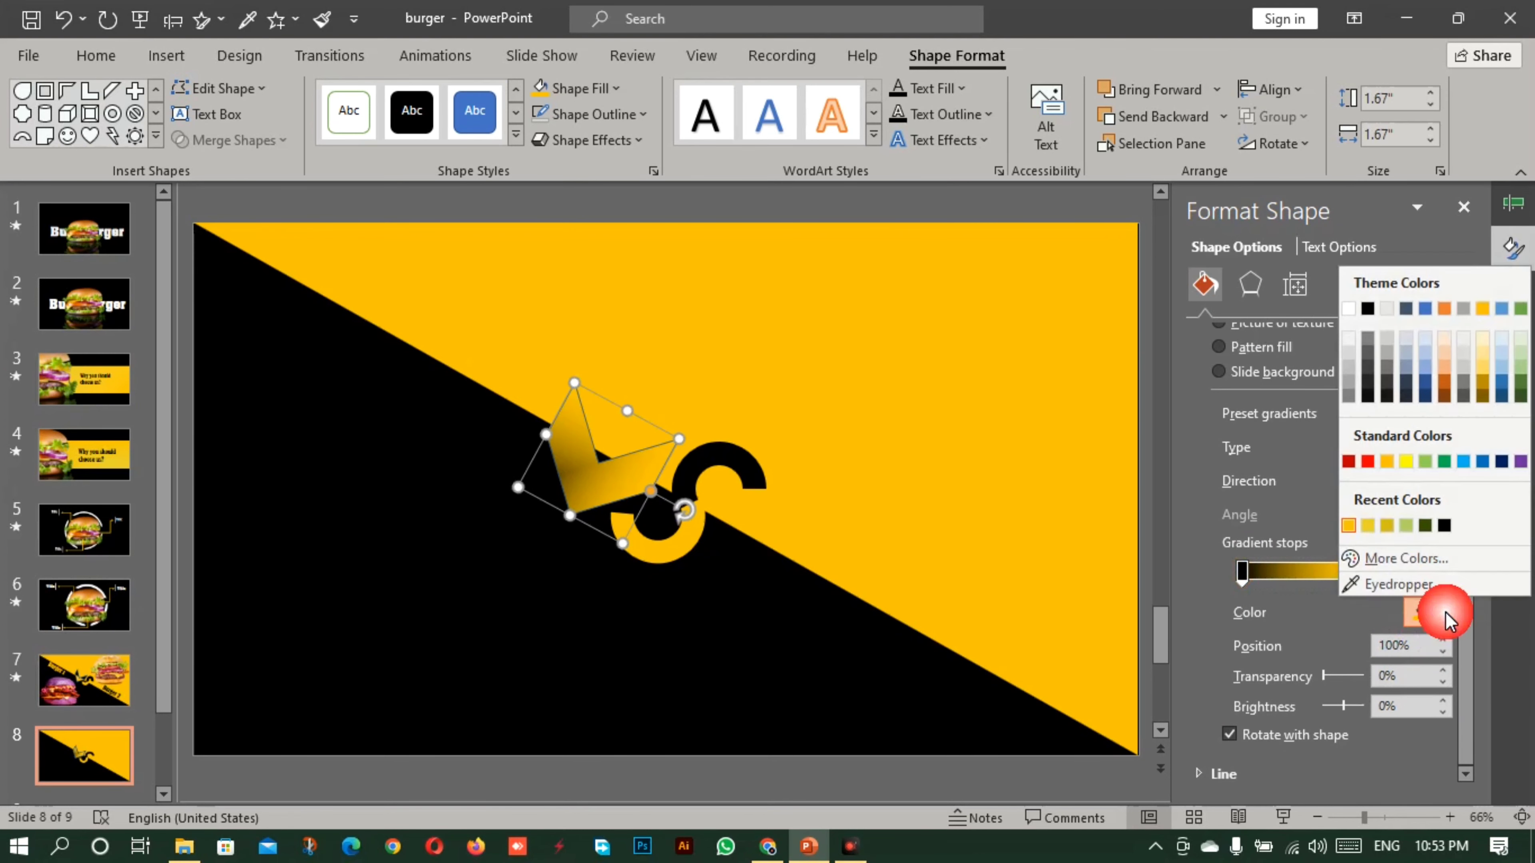
click(1417, 584)
click(961, 457)
Set both gradient stops to position 50% and choose a Linear gradient direction that splits the V's colours along the diagonal
click(1412, 654)
text(50)
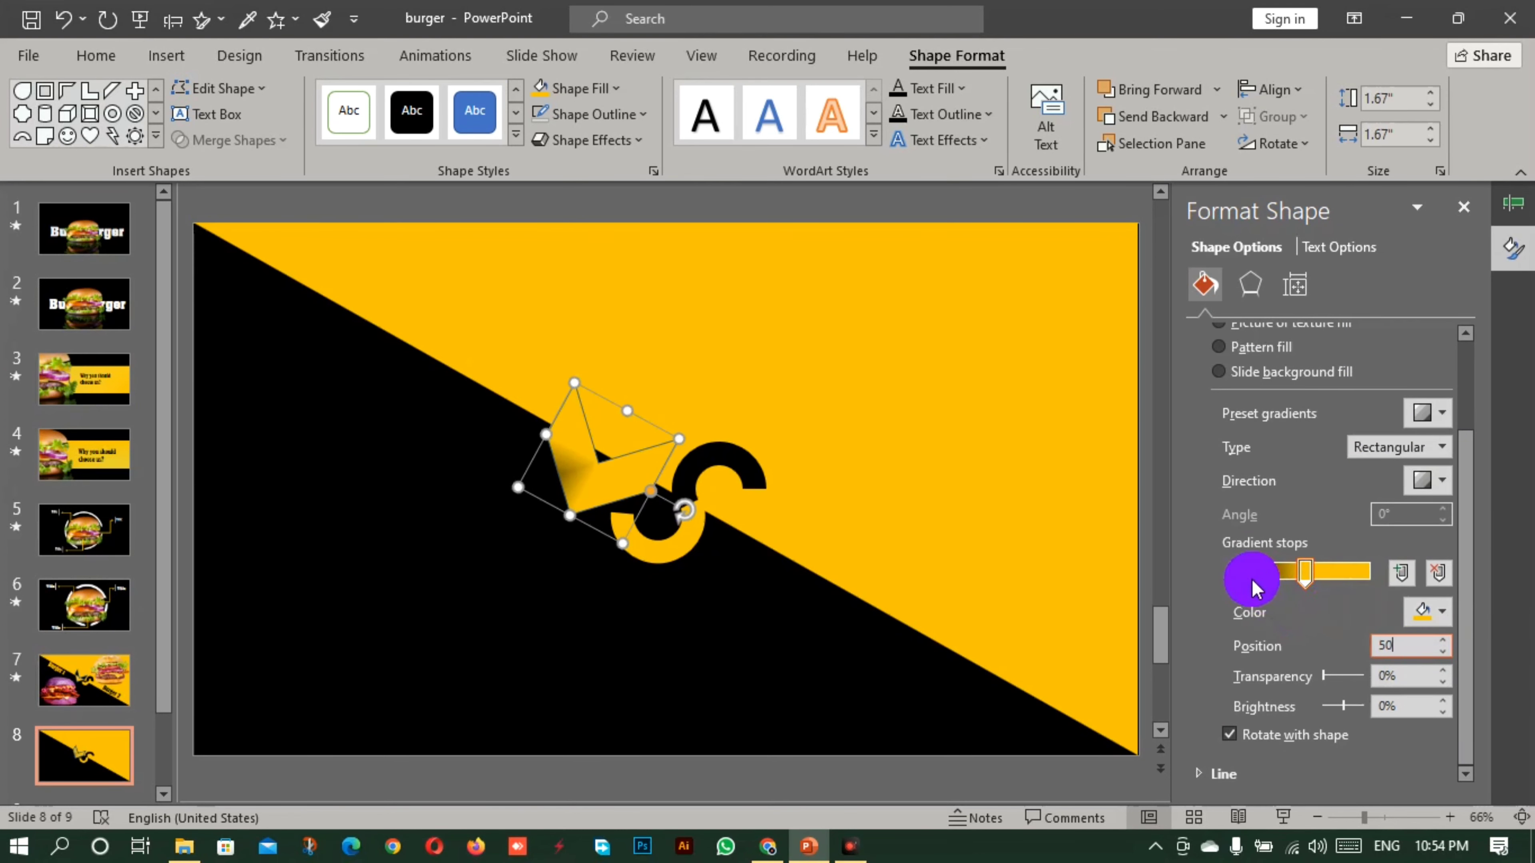
right_click(1417, 653)
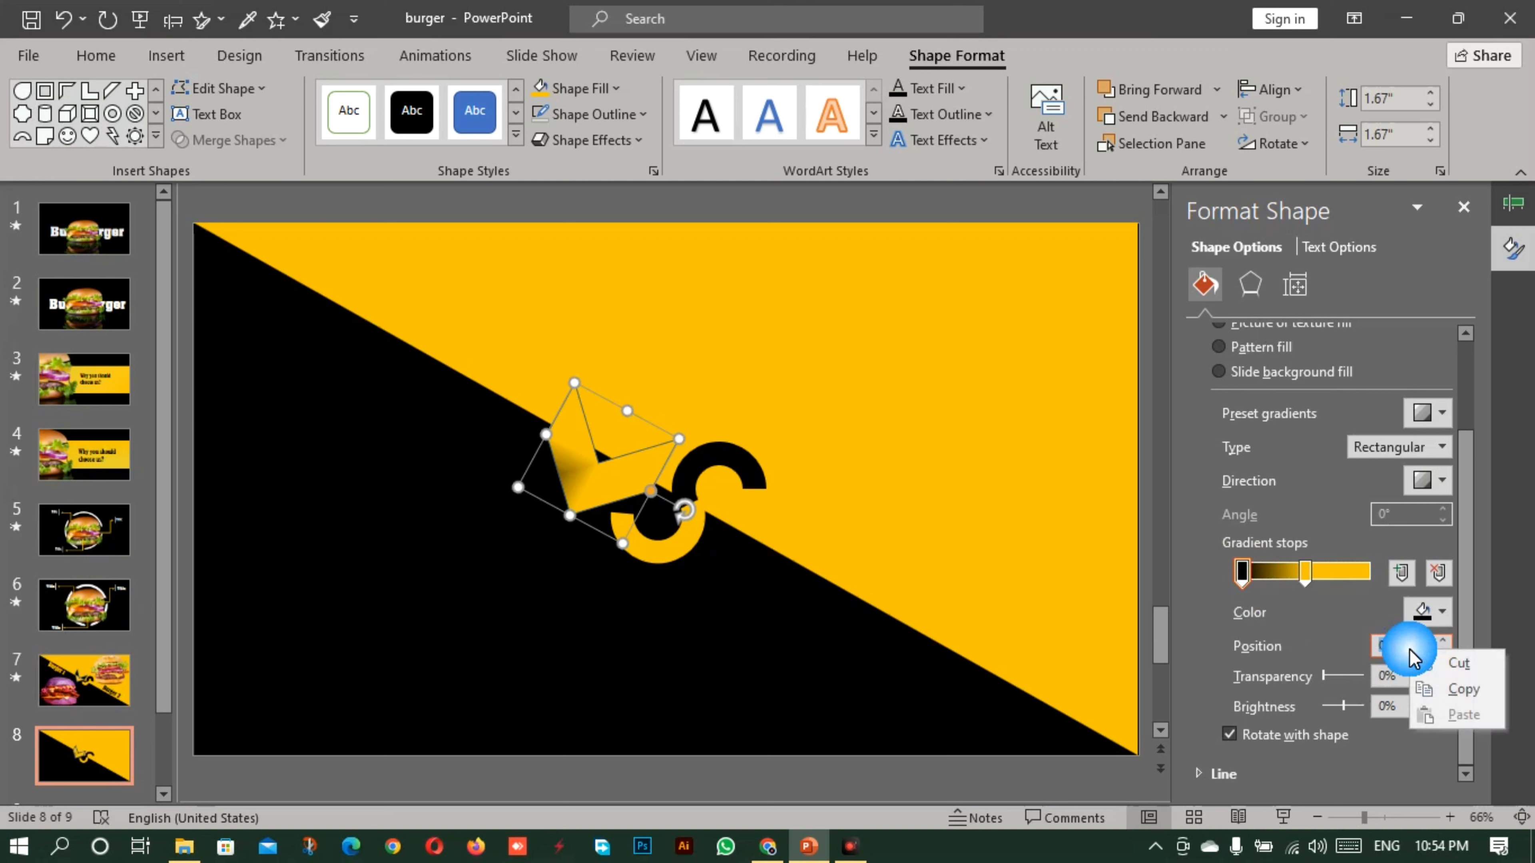
click(1413, 657)
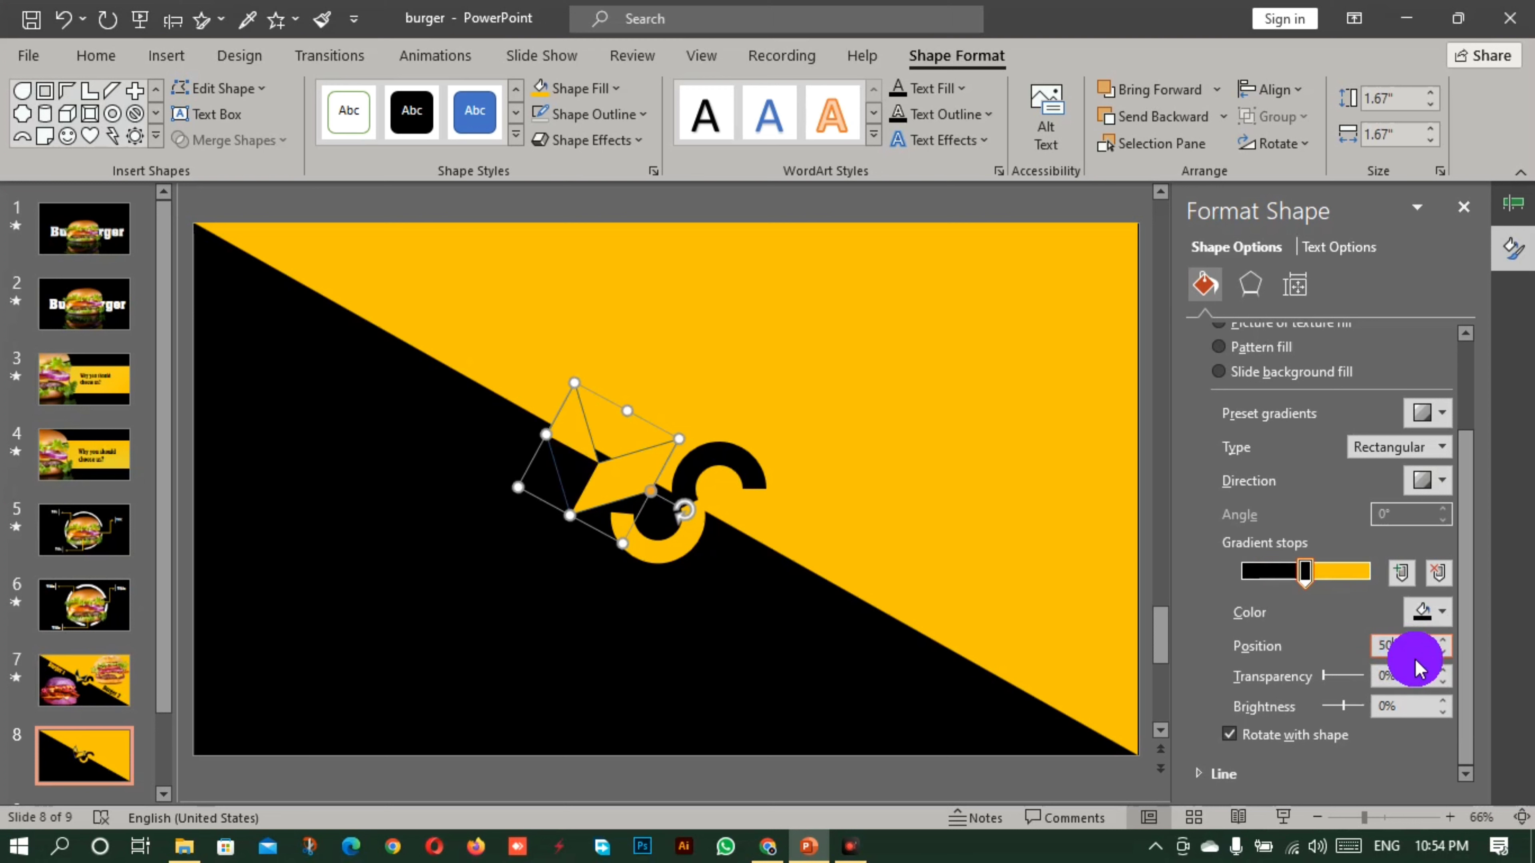
click(1450, 484)
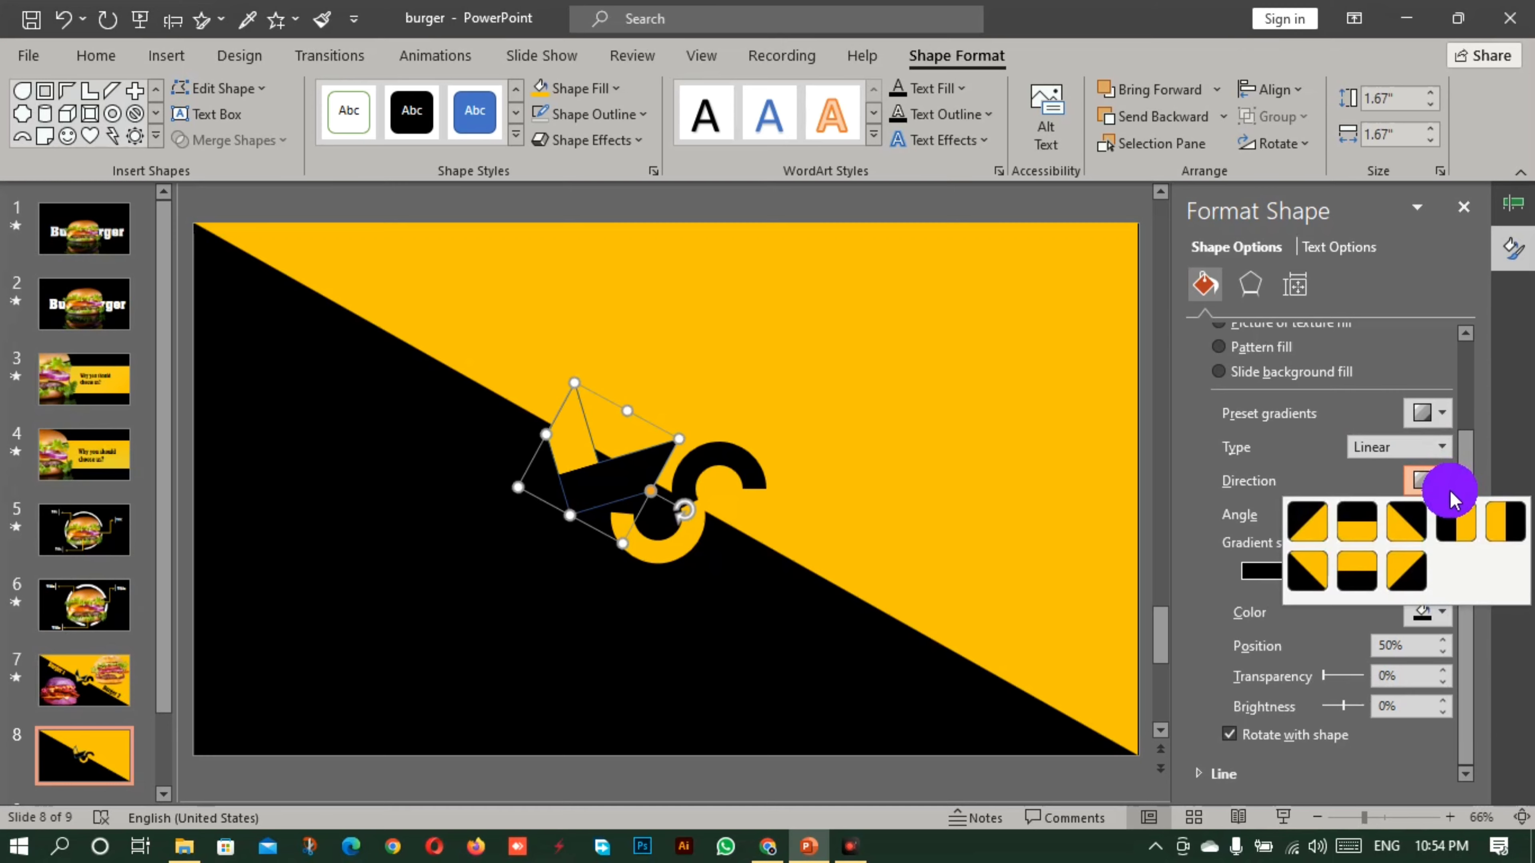
click(1451, 511)
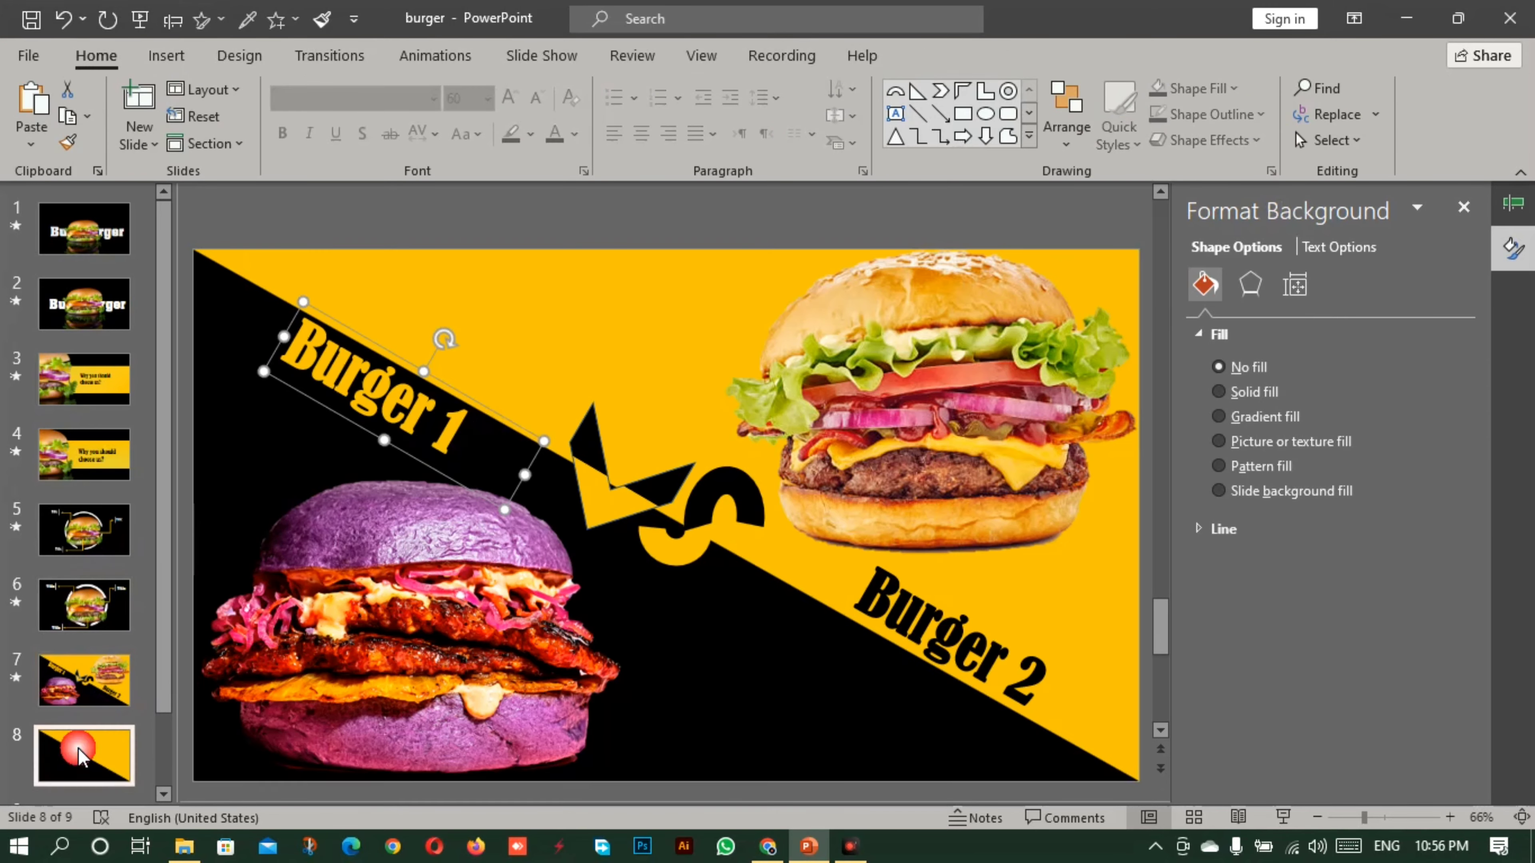
Paste the "Burger 1" and "Burger 2" titles from the finished slide onto the new slide along the diagonal
key(ctrl+v)
drag(435, 357, 388, 429)
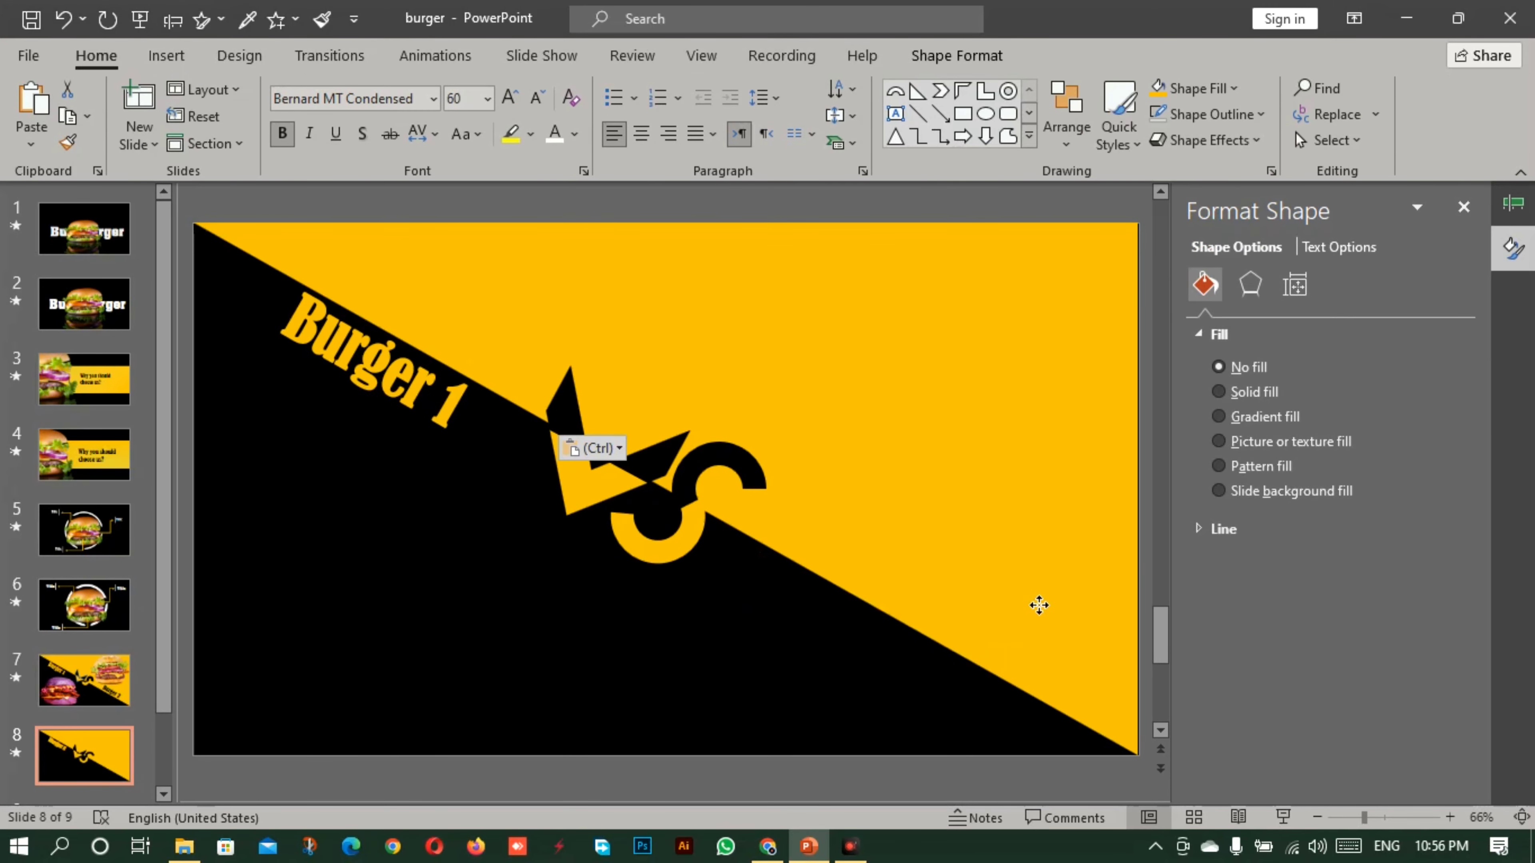
key(ctrl+v)
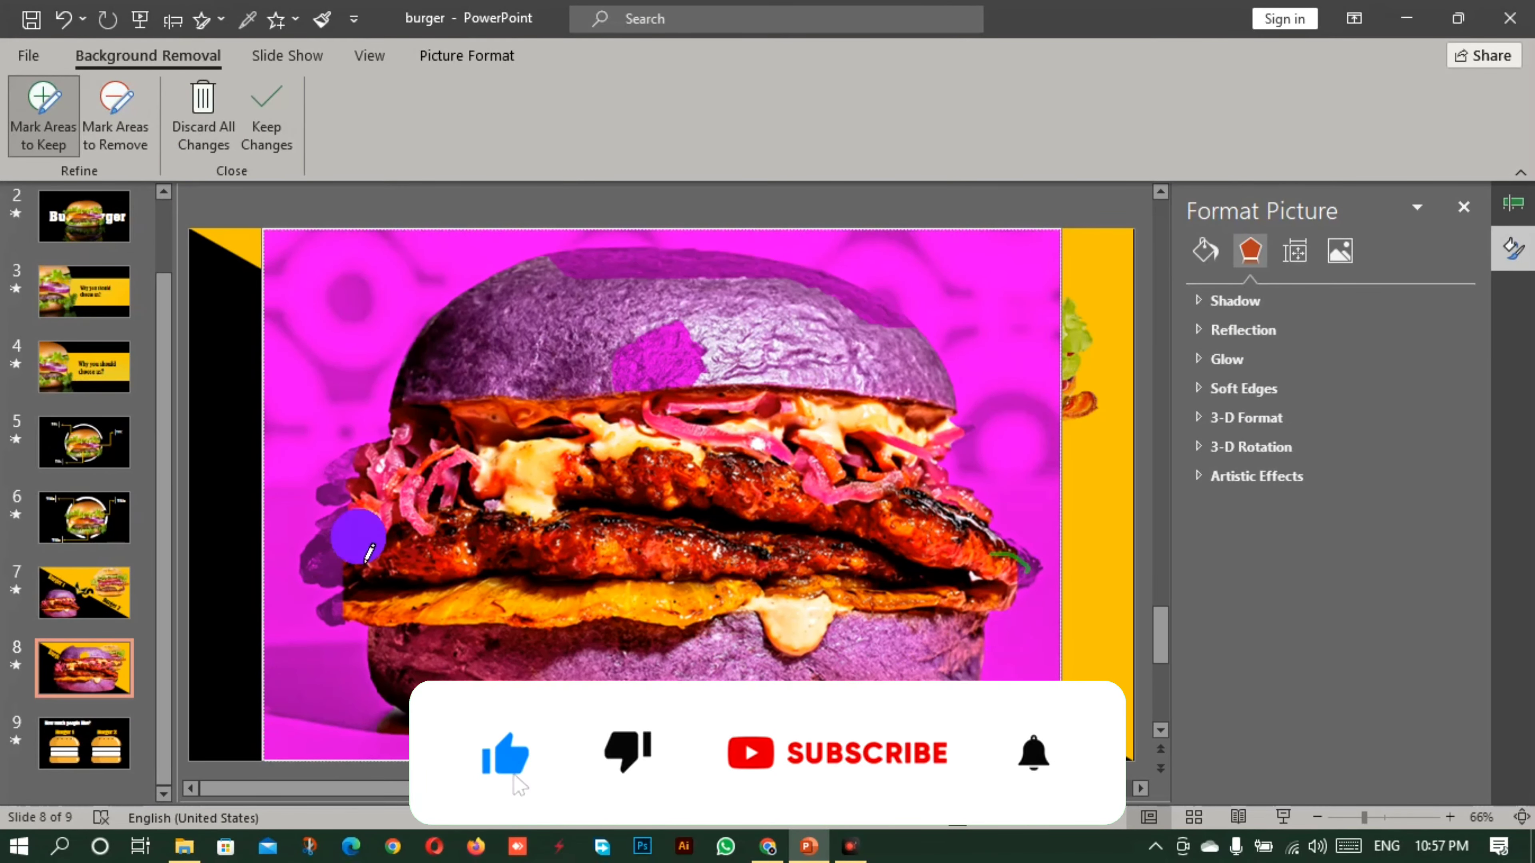
Mark the top of the purple burger's bun as an area to keep in the background removal
drag(528, 261, 755, 265)
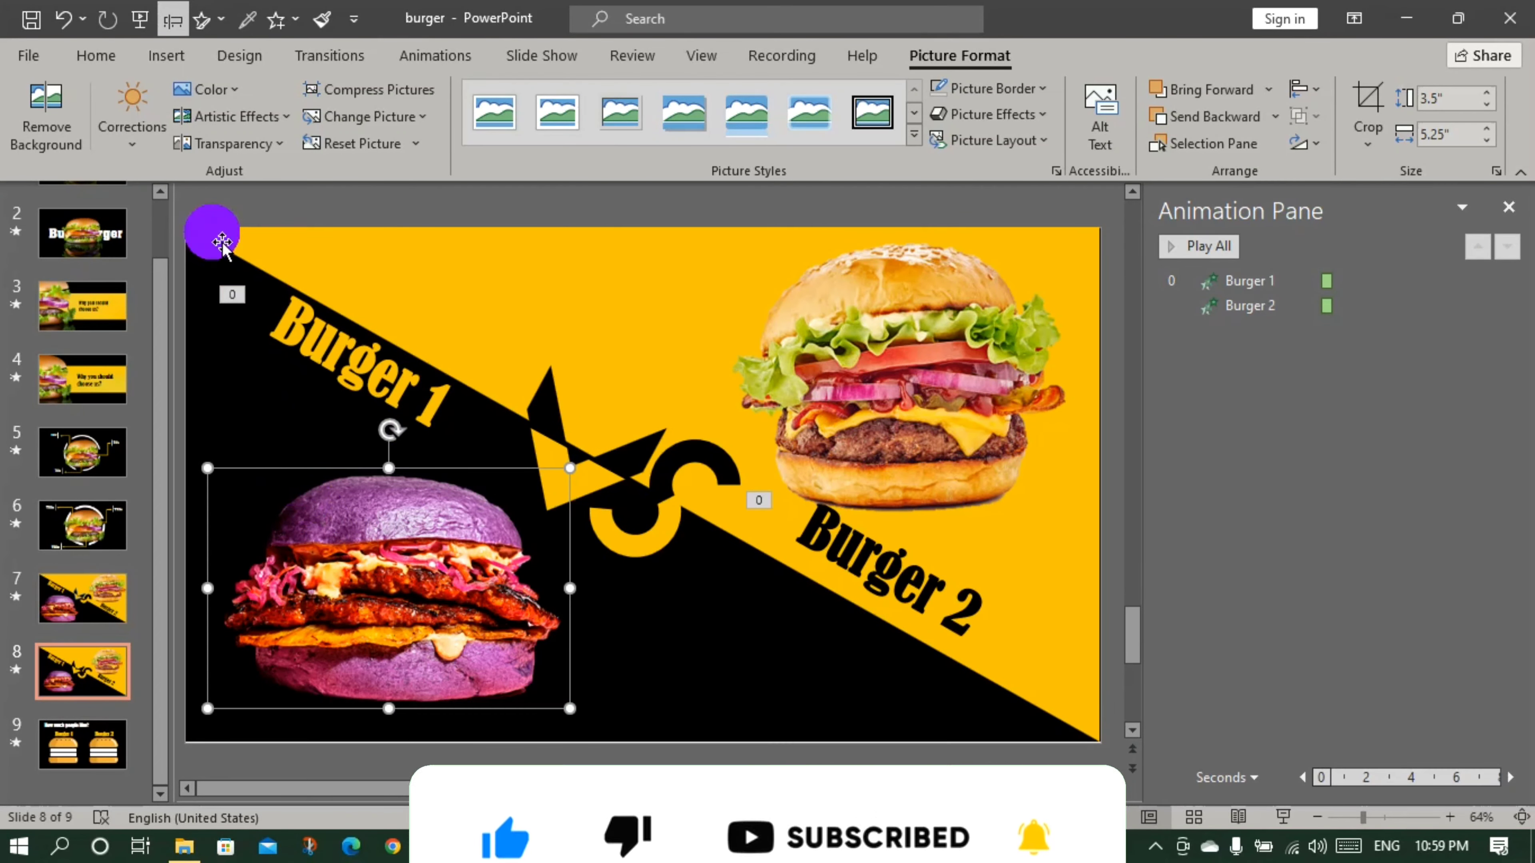
Apply a Fade animation to the purple burger picture and to the Burger 2 picture
click(456, 60)
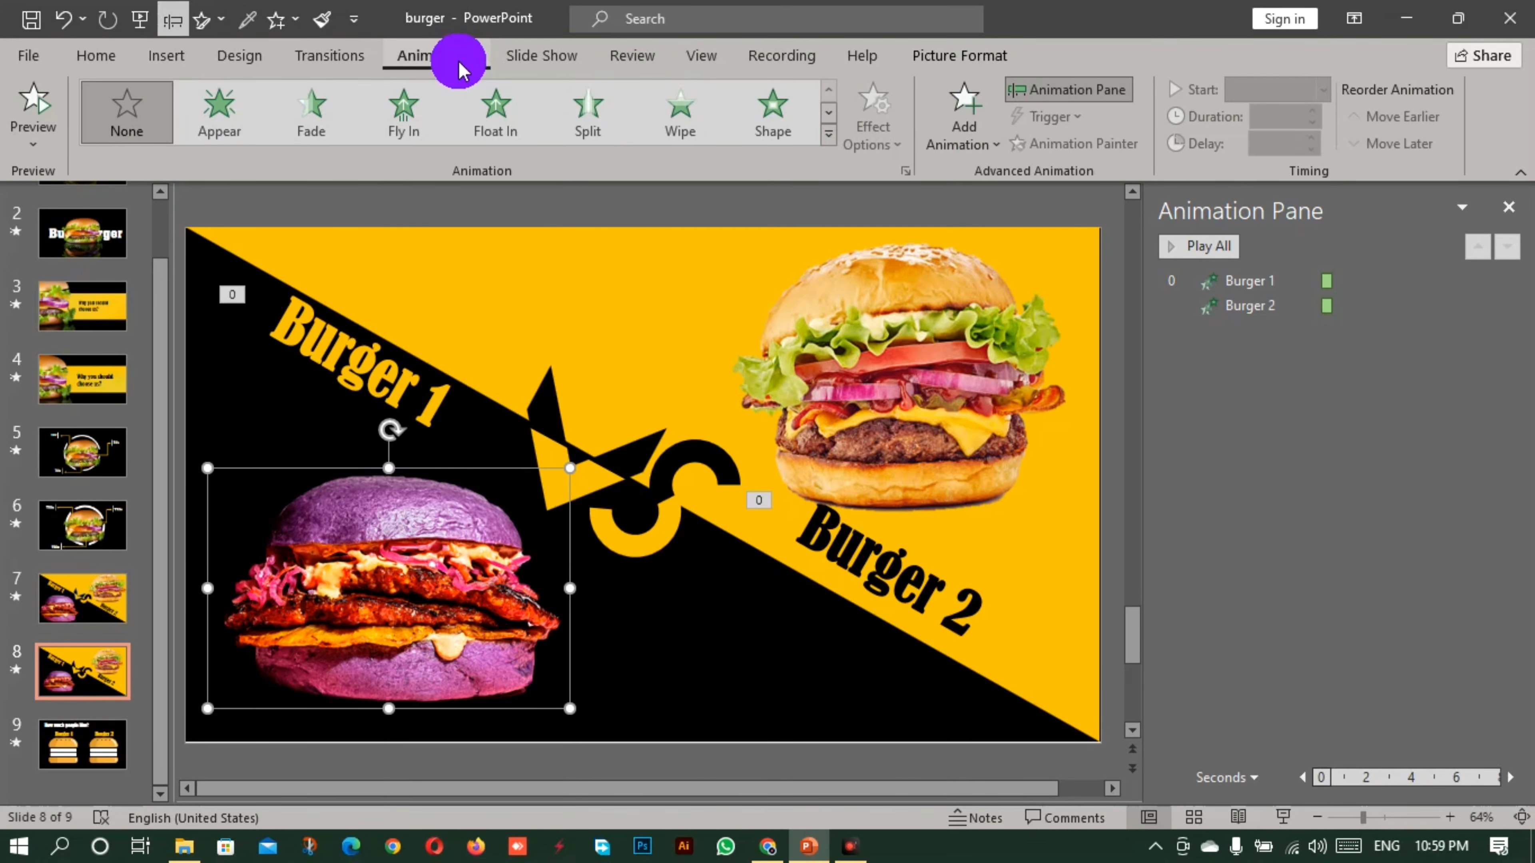
click(293, 115)
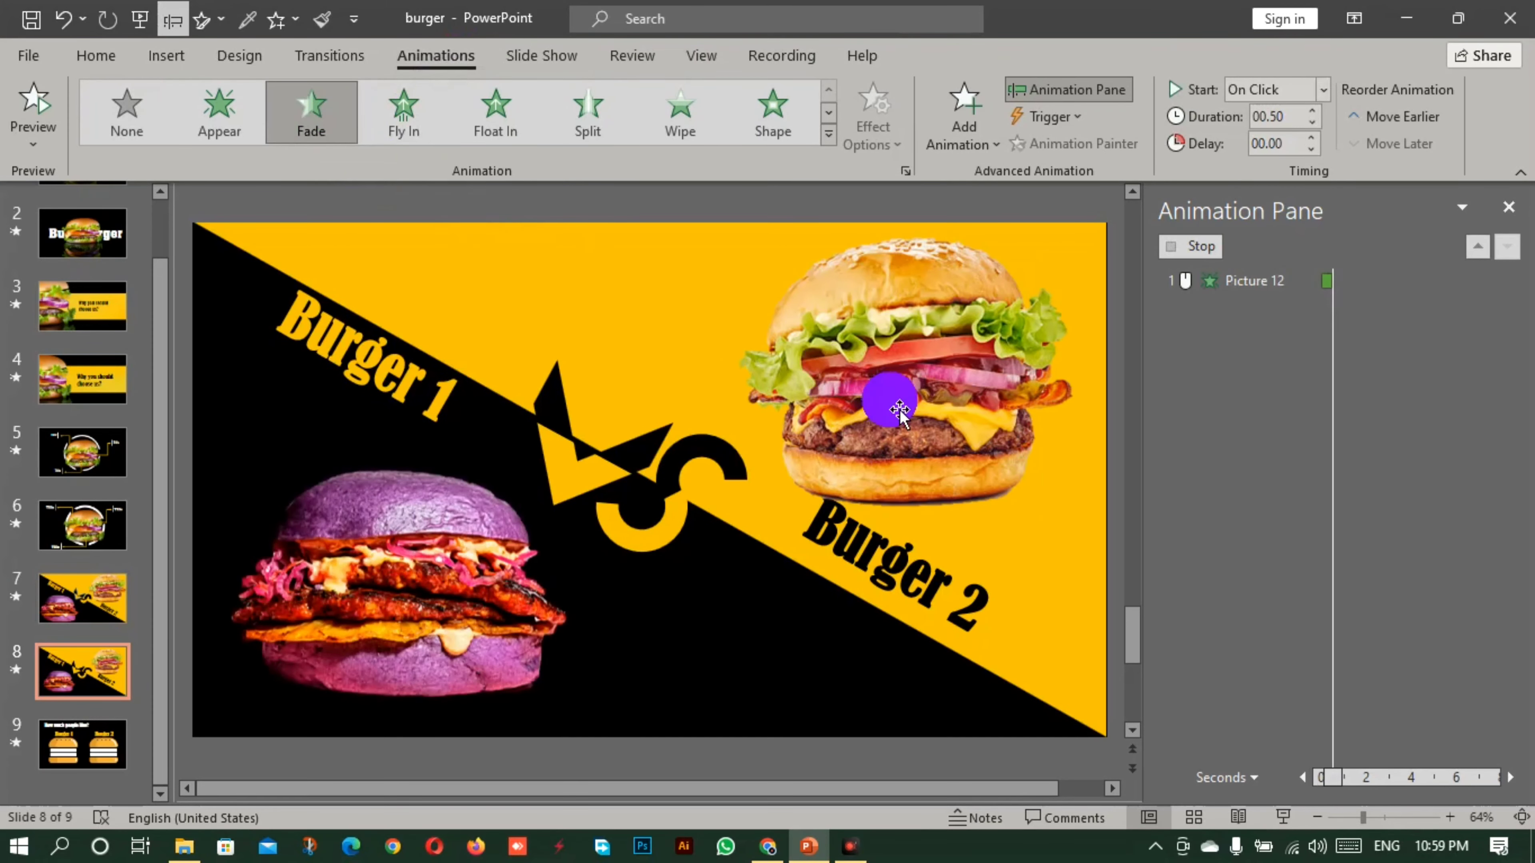
click(940, 369)
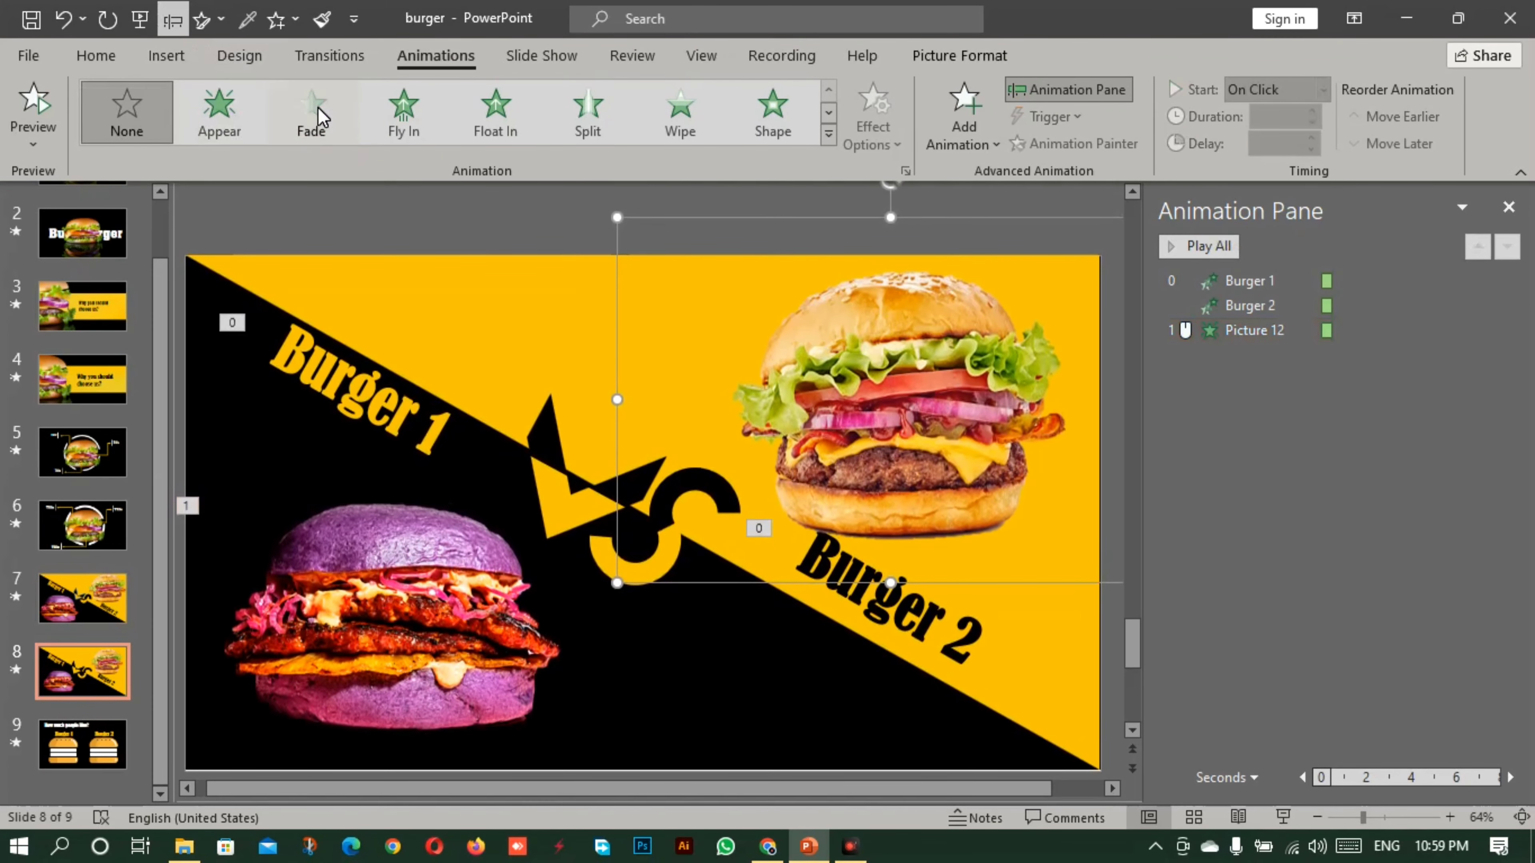
click(311, 112)
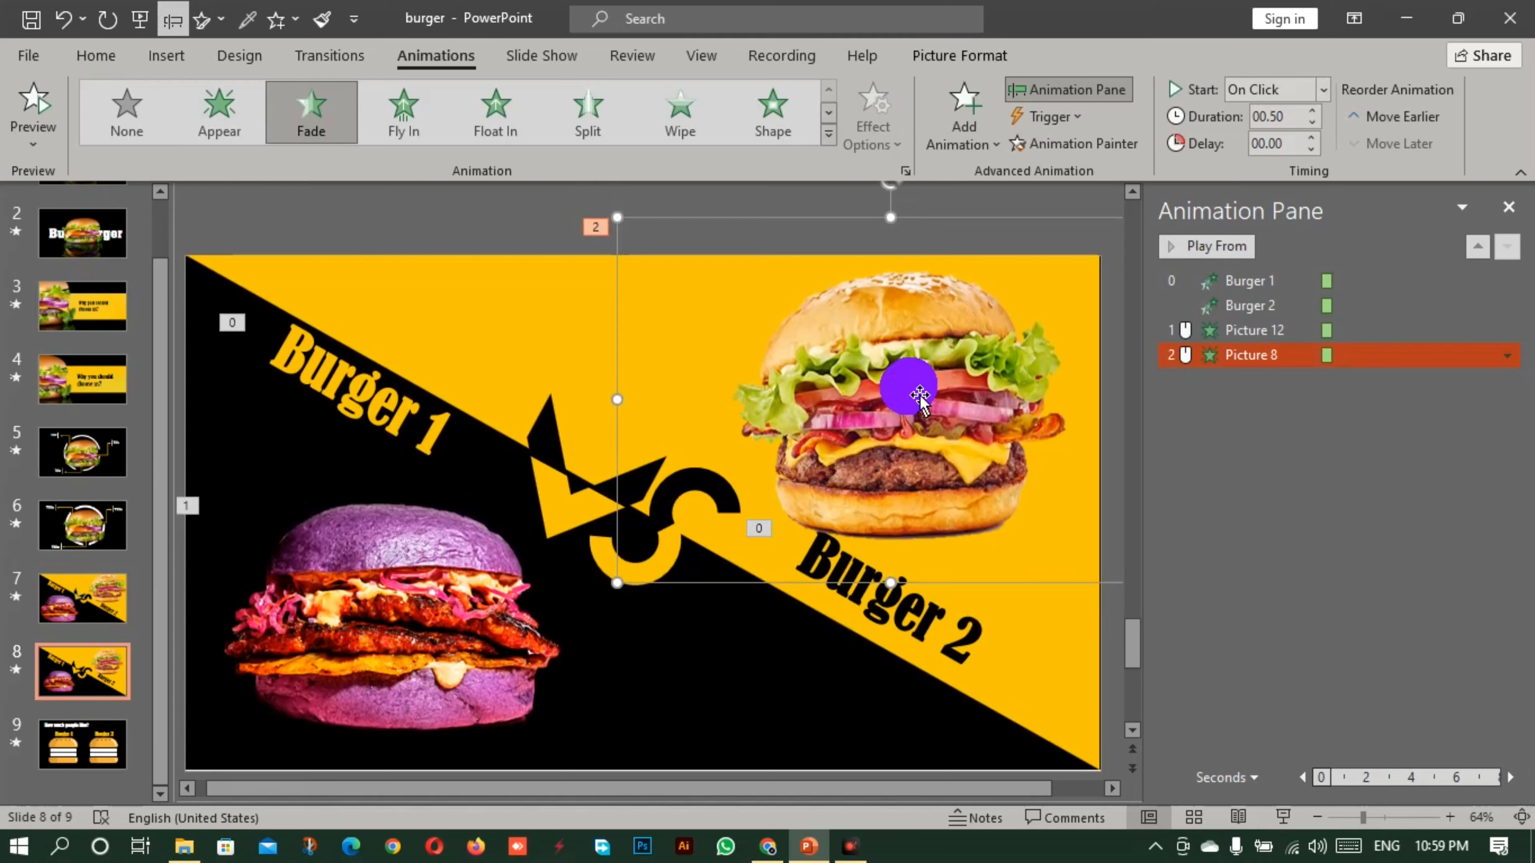
Hide the Burger 2 picture (Picture 8) so the VS shapes beneath it can be selected
click(961, 57)
click(1230, 136)
click(1436, 308)
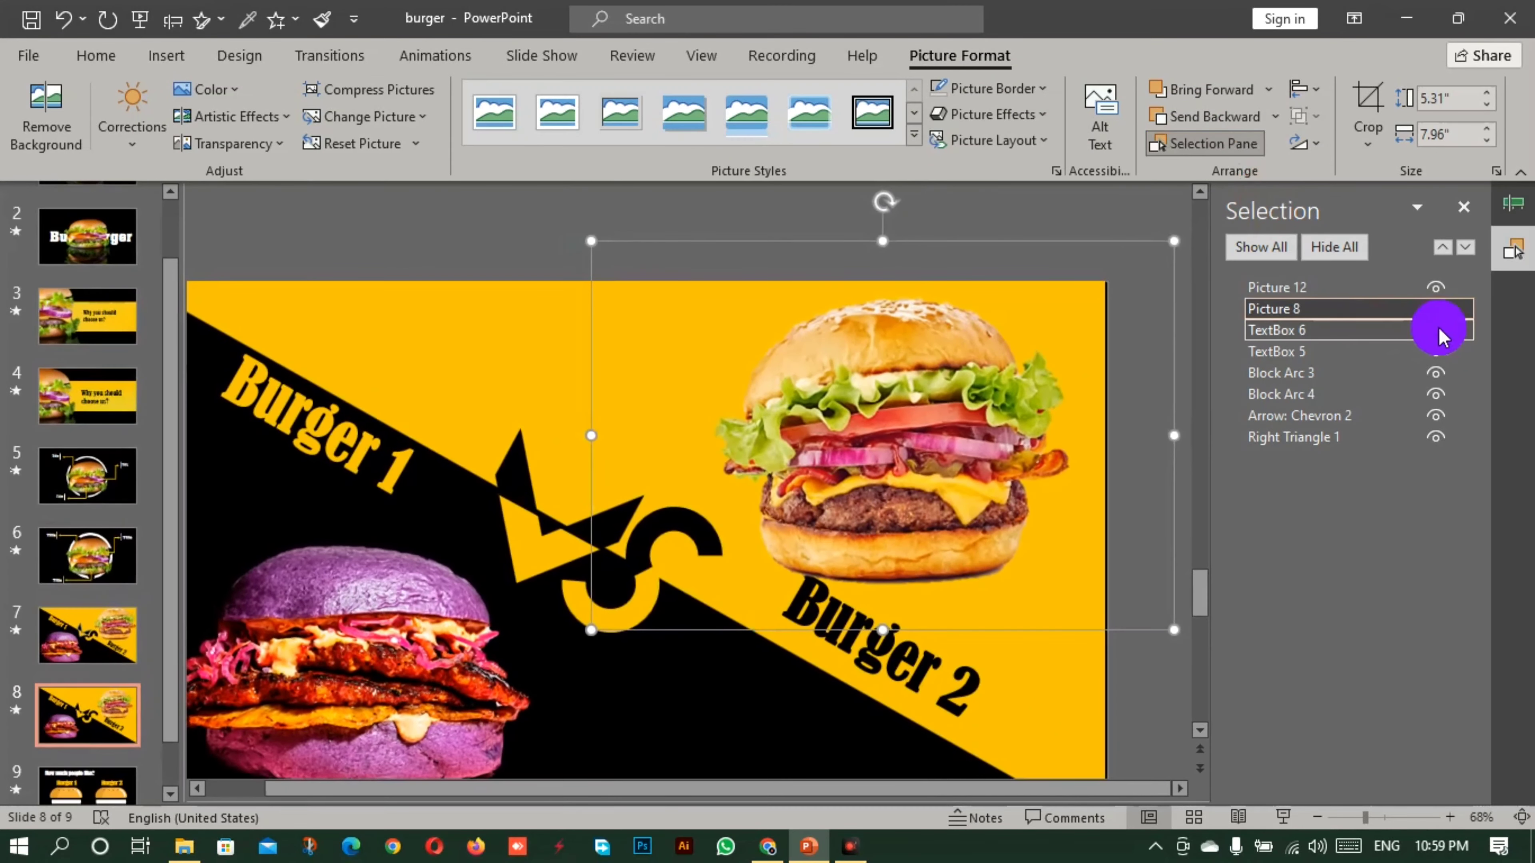
Apply a Bounce animation to the V chevron and both S arcs together, and make the Burger 2 picture visible again
click(683, 516)
shift+click(716, 477)
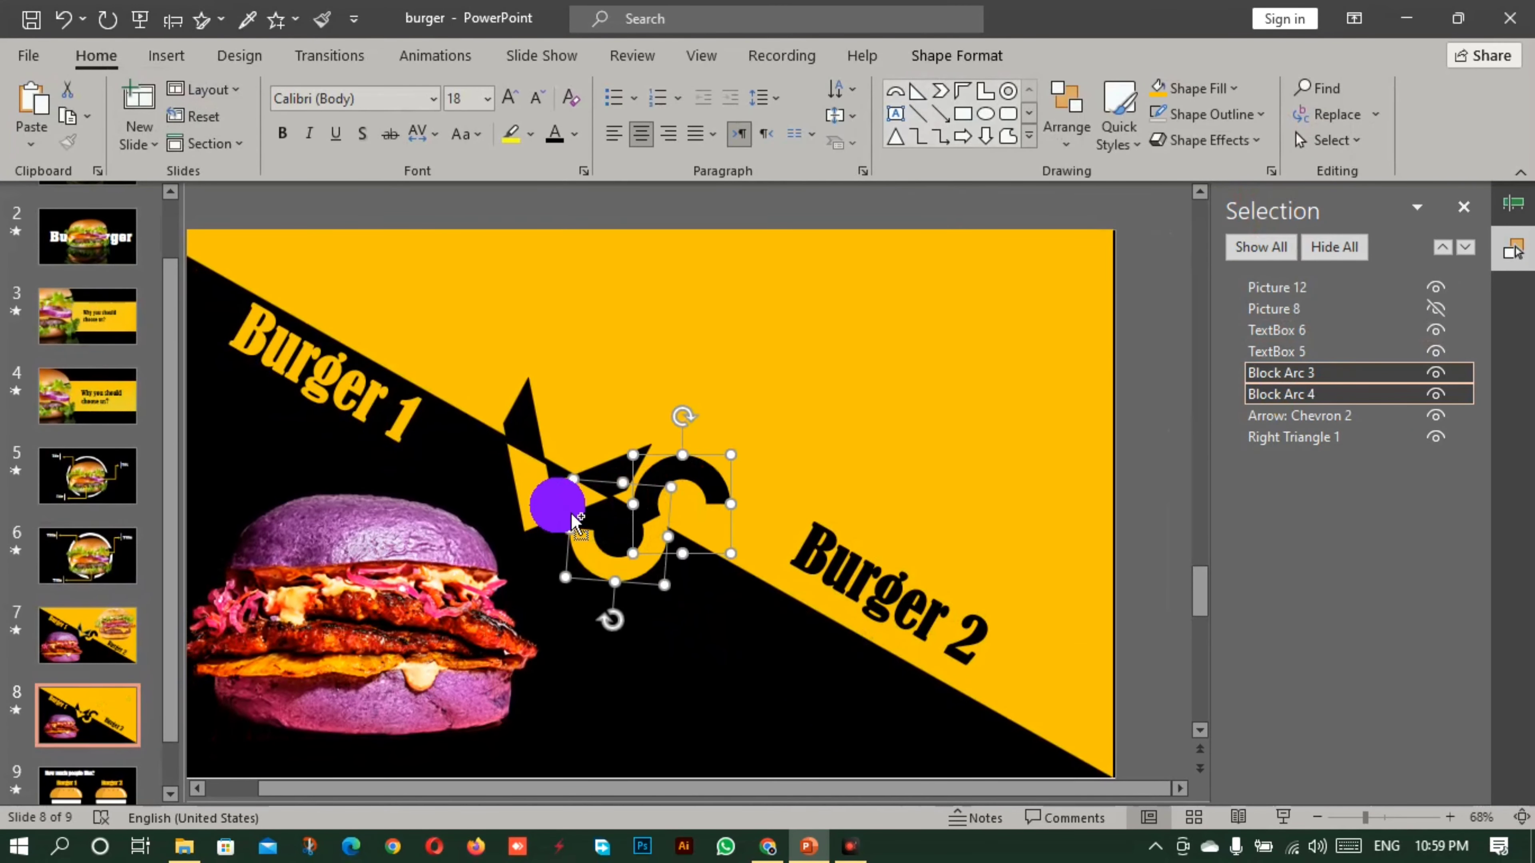
shift+click(571, 520)
click(412, 61)
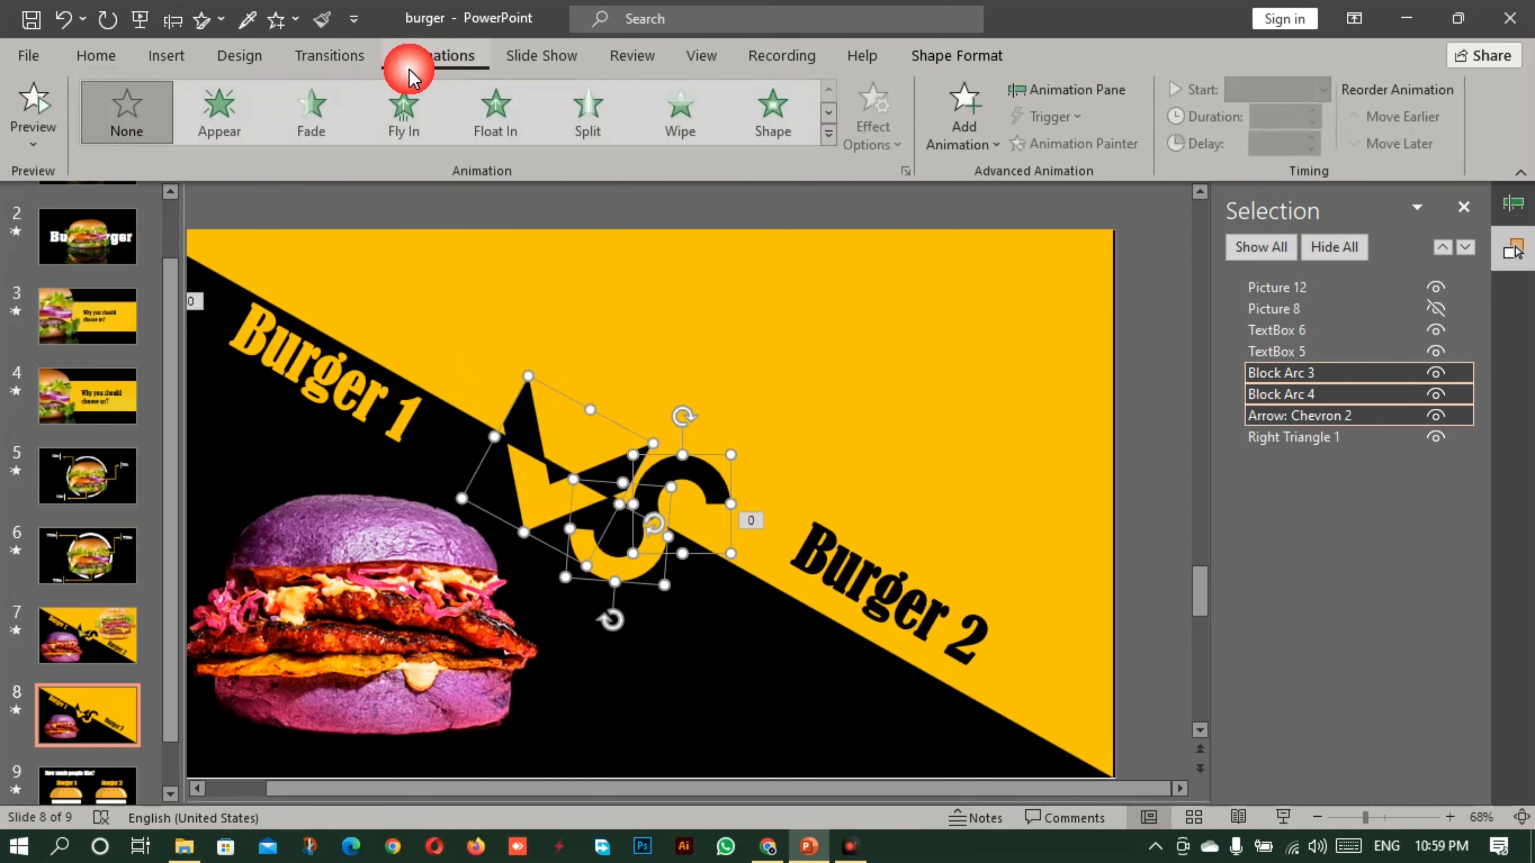
click(827, 114)
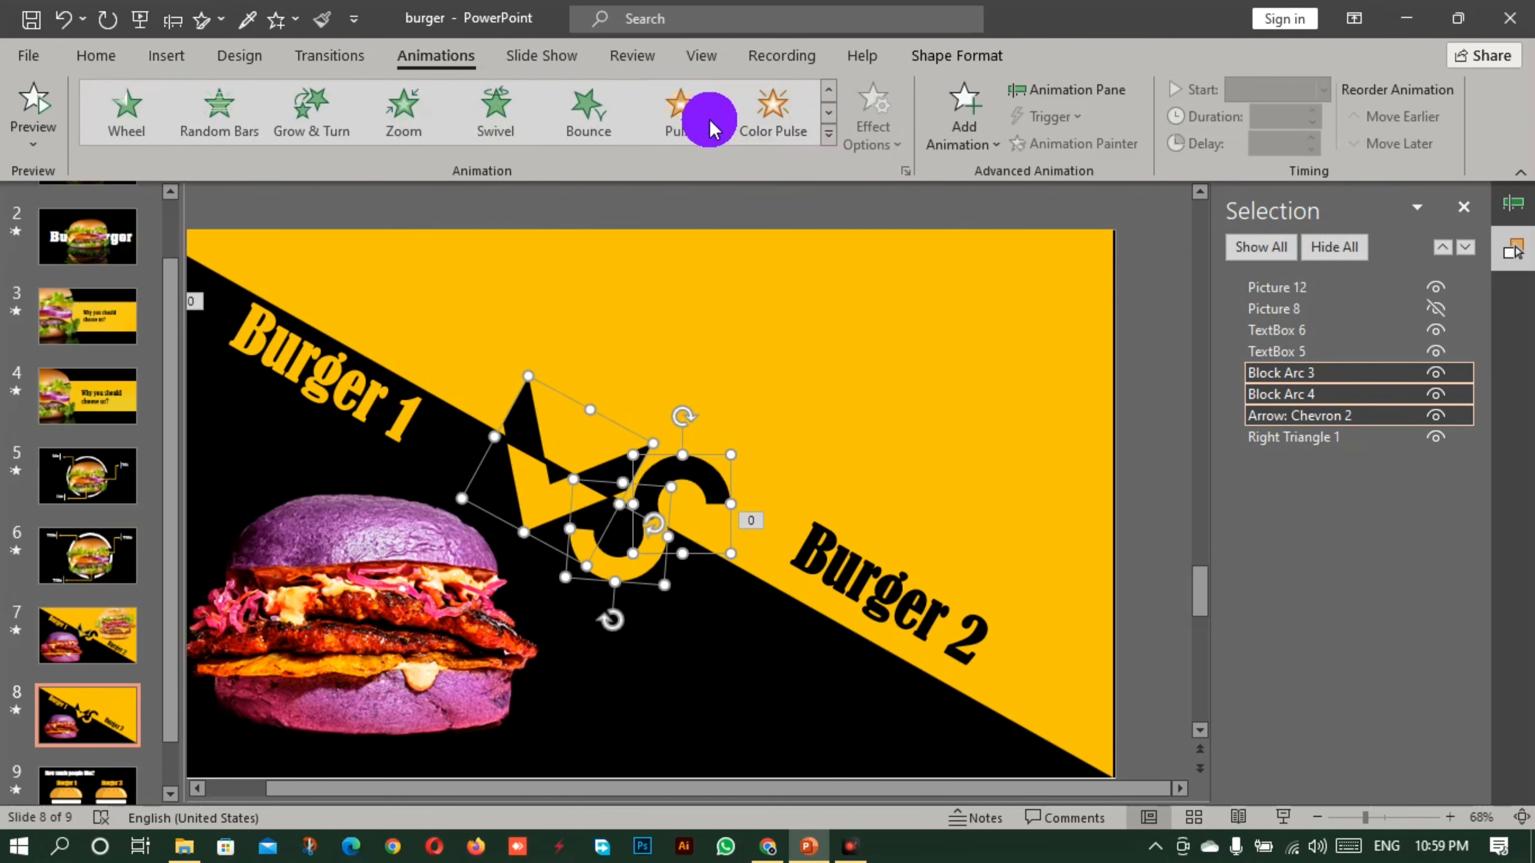
click(580, 112)
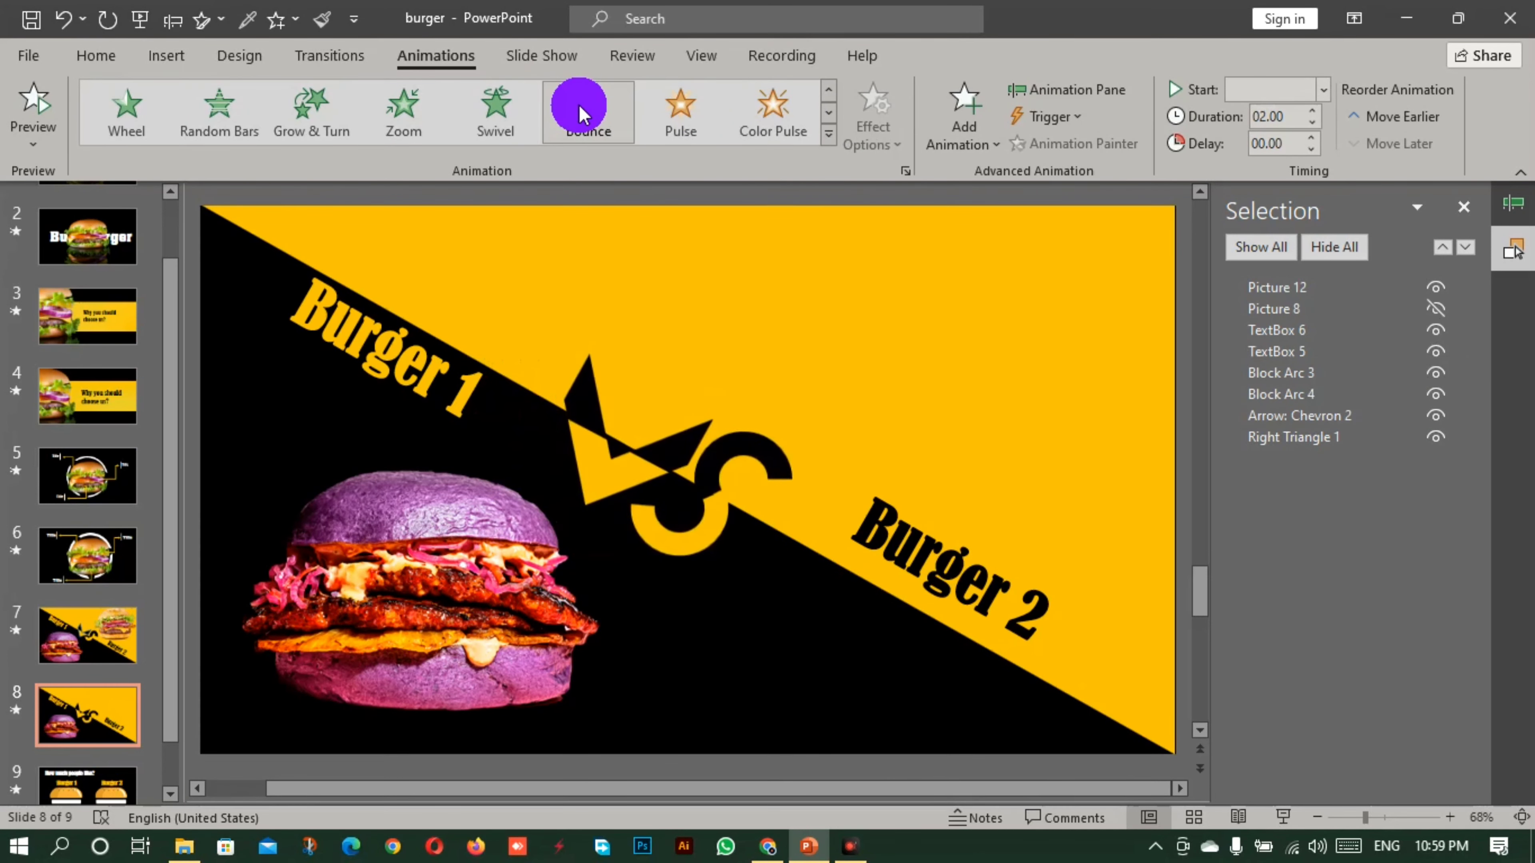
click(1436, 308)
Change the animation of the "Burger 1" and "Burger 2" titles to Zoom
click(449, 411)
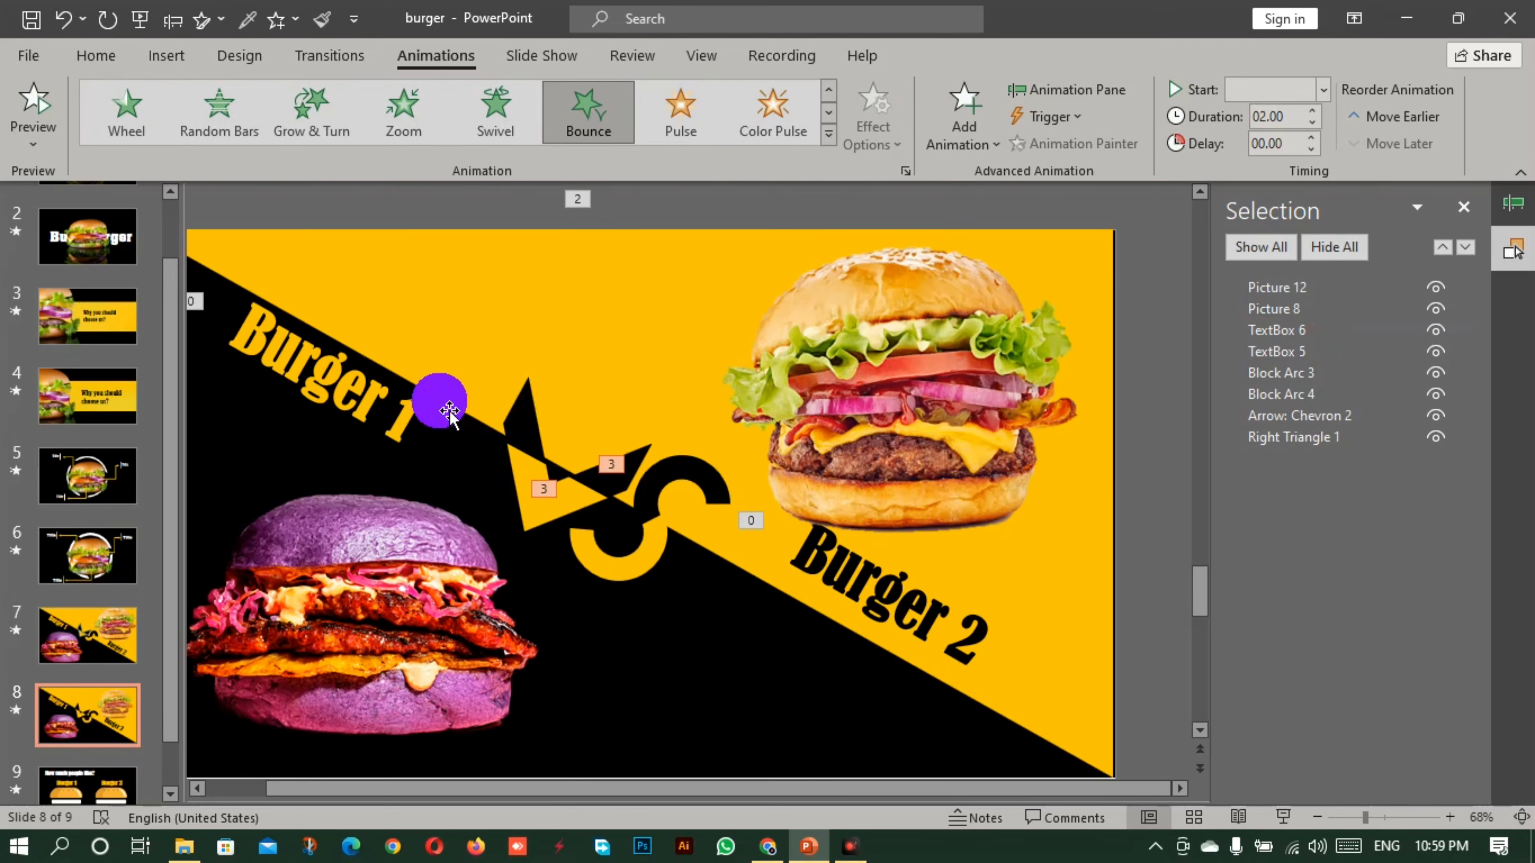
click(378, 417)
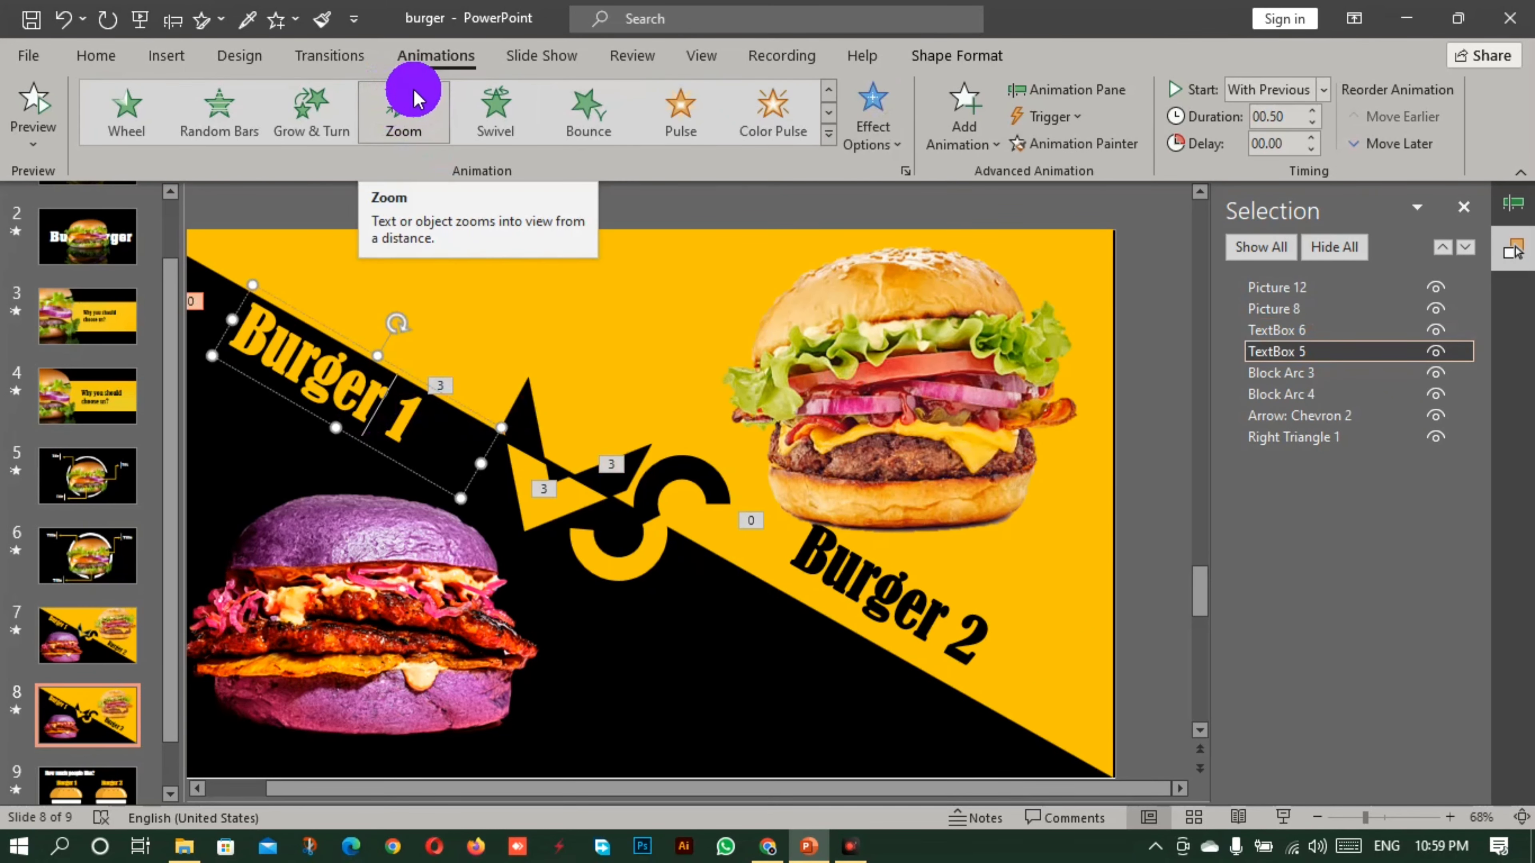
click(404, 112)
click(884, 603)
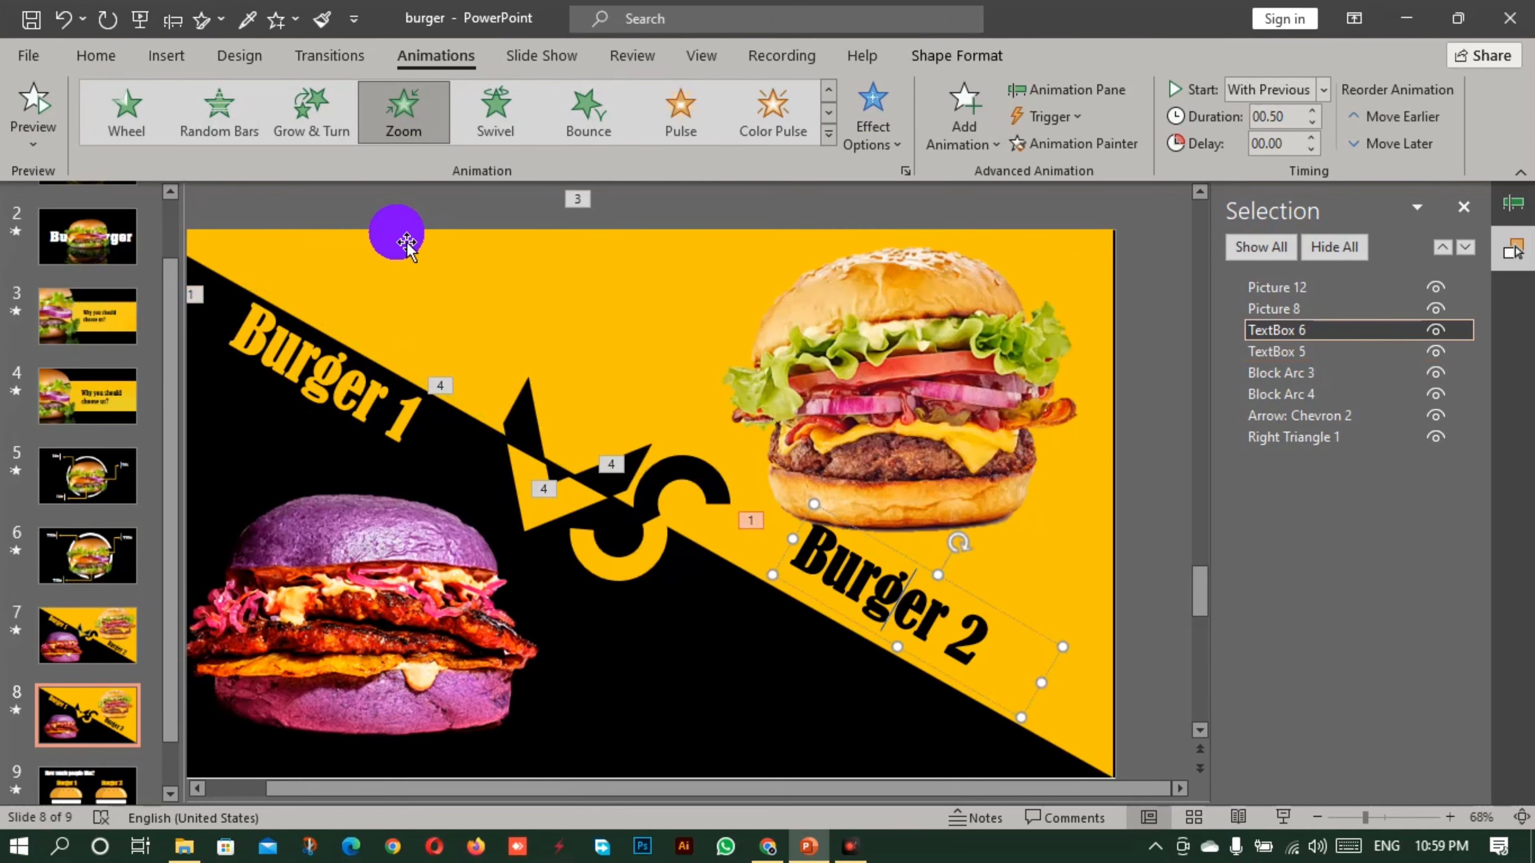
click(399, 115)
Move the "Burger 2" title slightly lower and stretch the purple burger picture a little taller
click(919, 635)
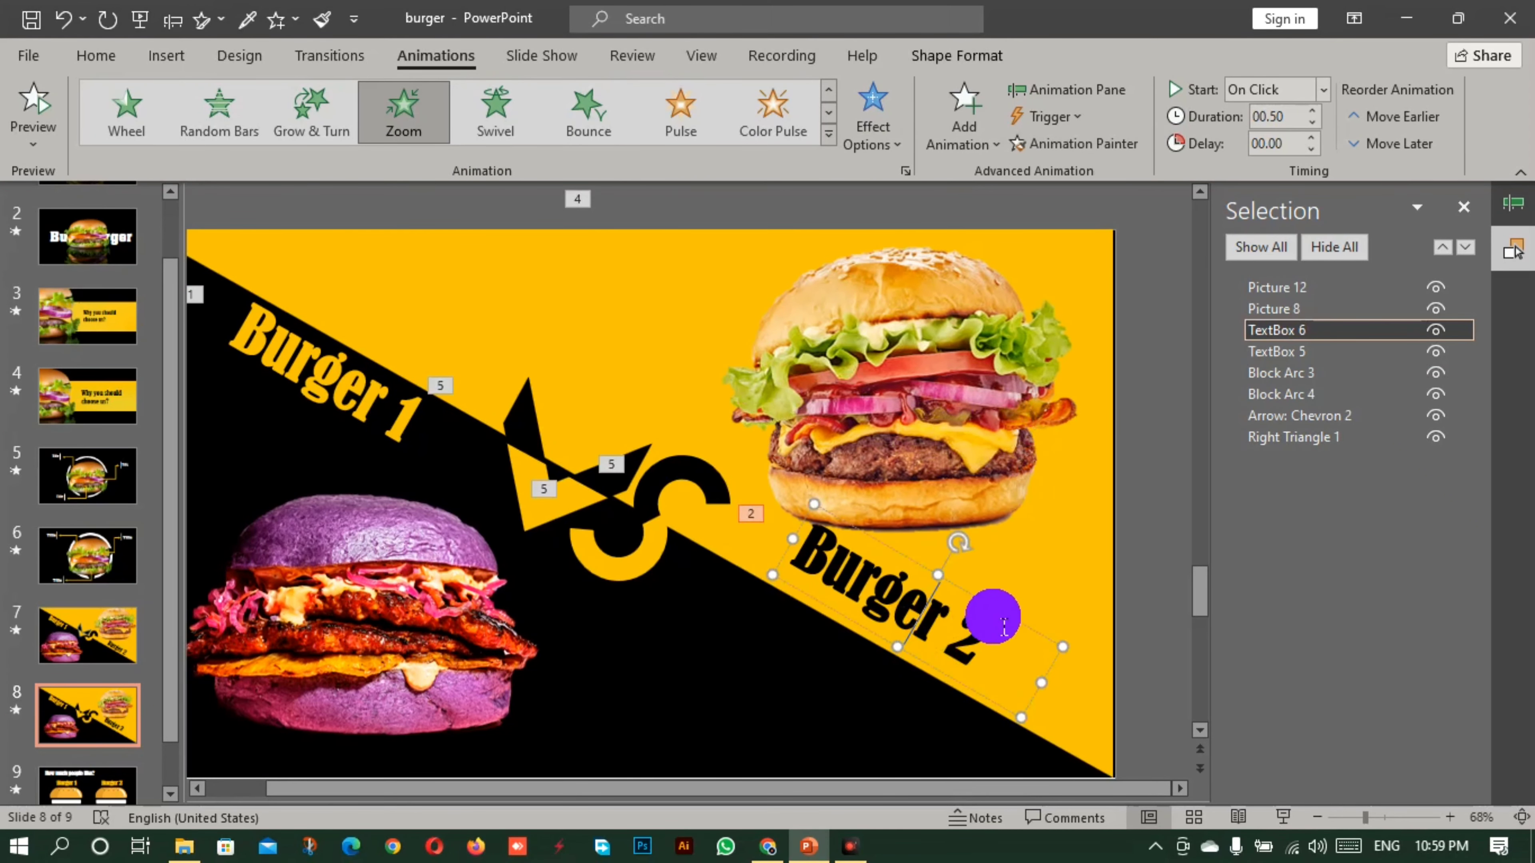
drag(1007, 618, 1007, 638)
click(1018, 556)
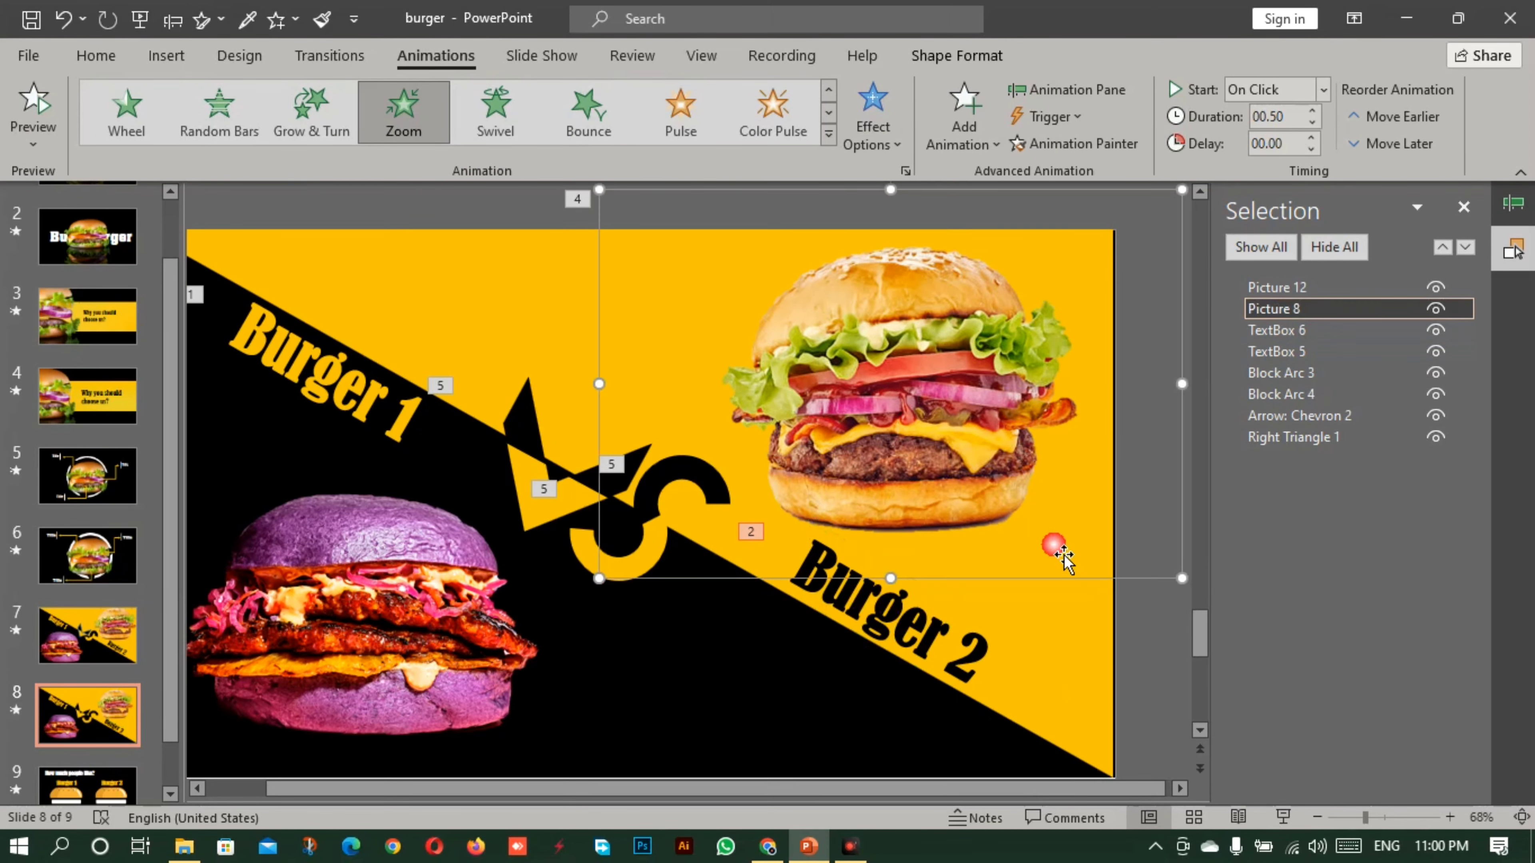
click(381, 751)
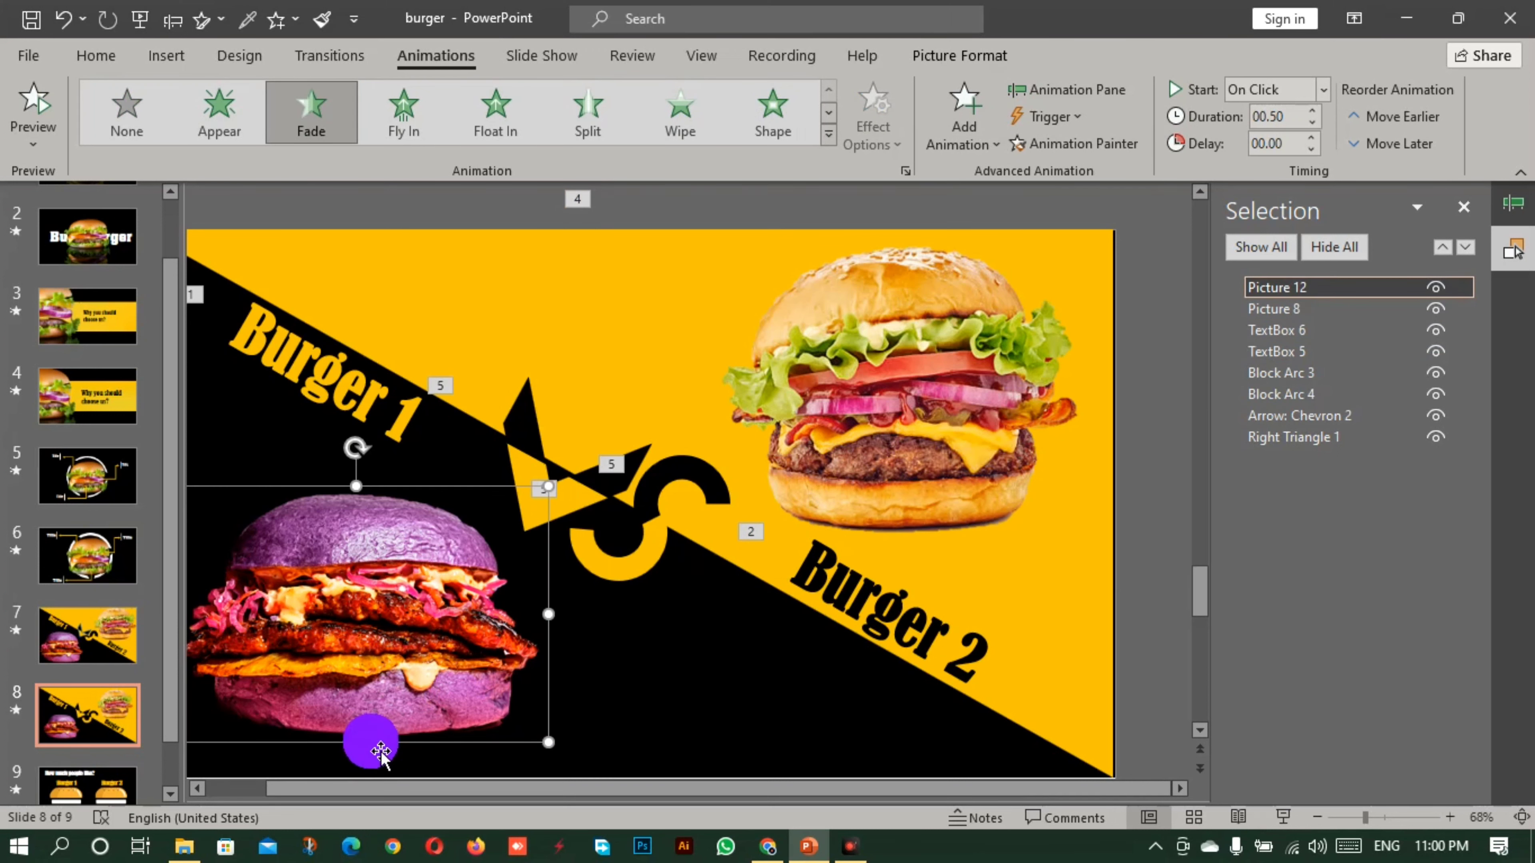
mouse_move(365, 753)
mouse_down()
mouse_move(377, 792)
mouse_move(371, 765)
mouse_up()
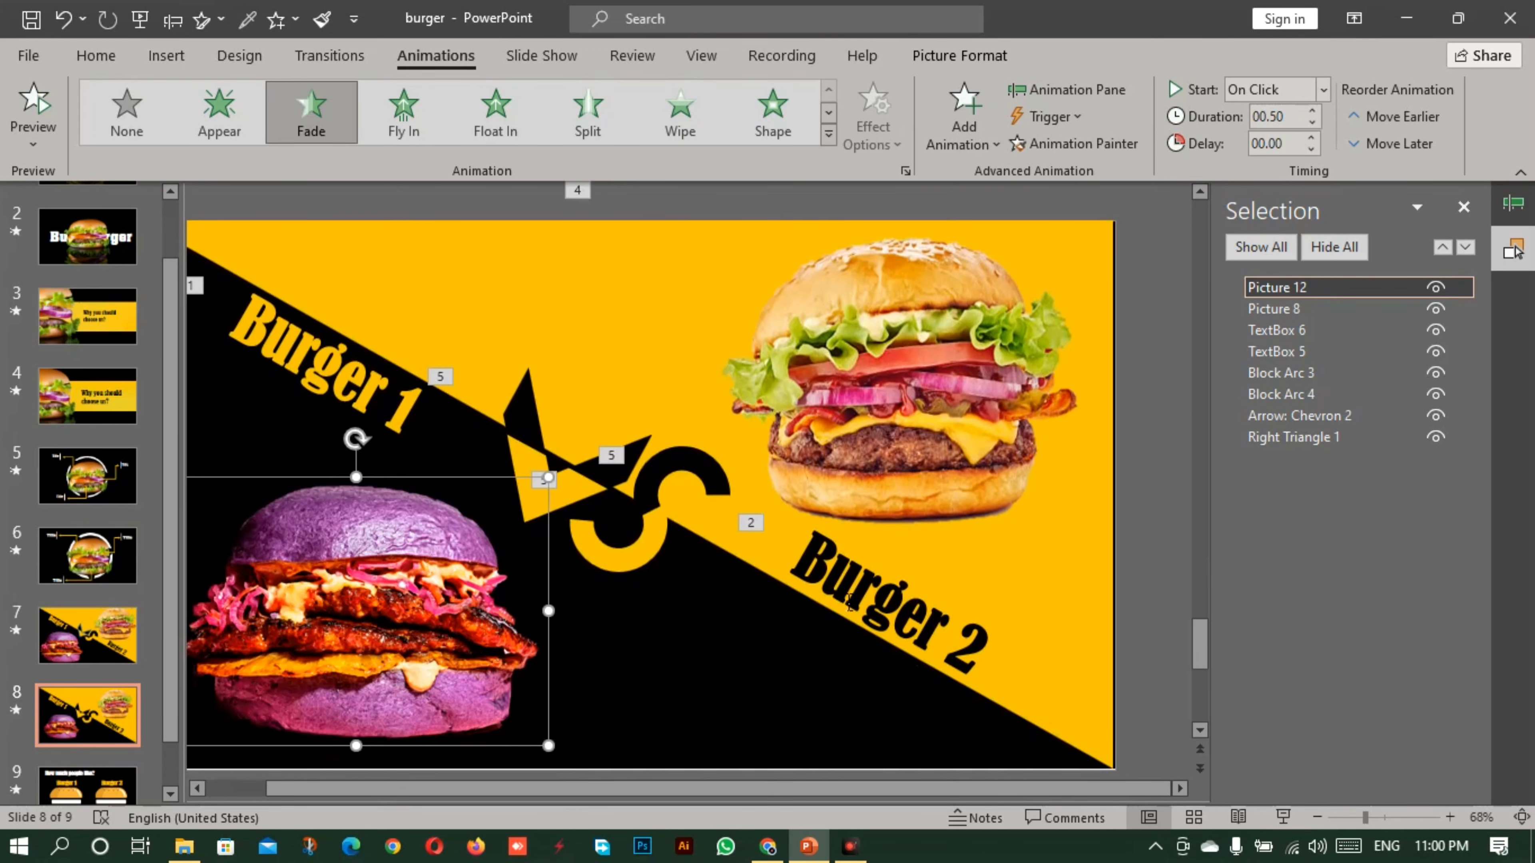
Stretch the Burger 2 picture slightly wider on both sides and slightly taller downward
click(1043, 460)
drag(1185, 375, 1223, 388)
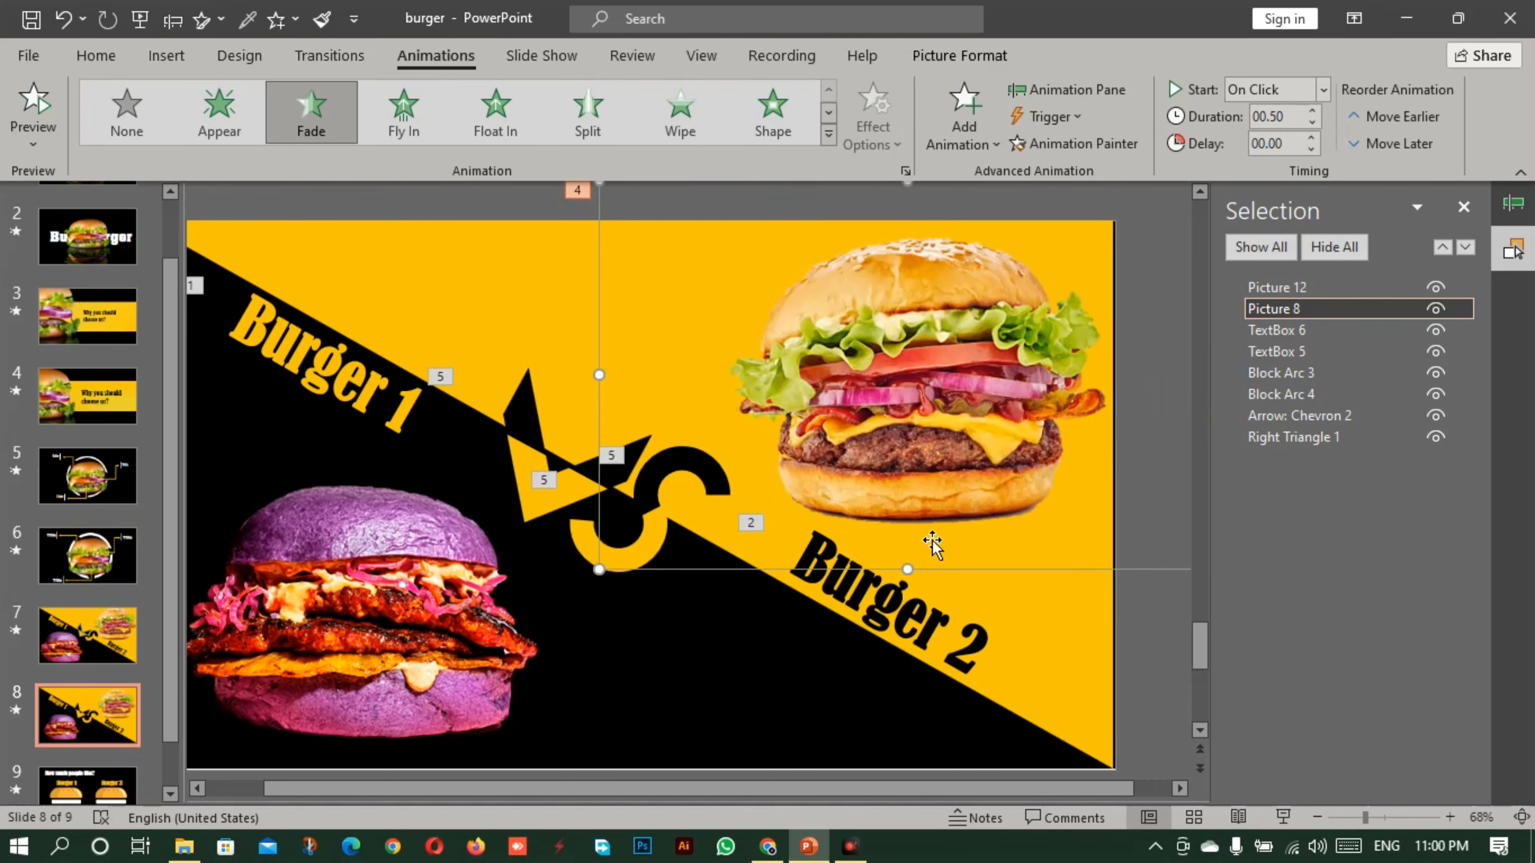
drag(913, 579, 909, 596)
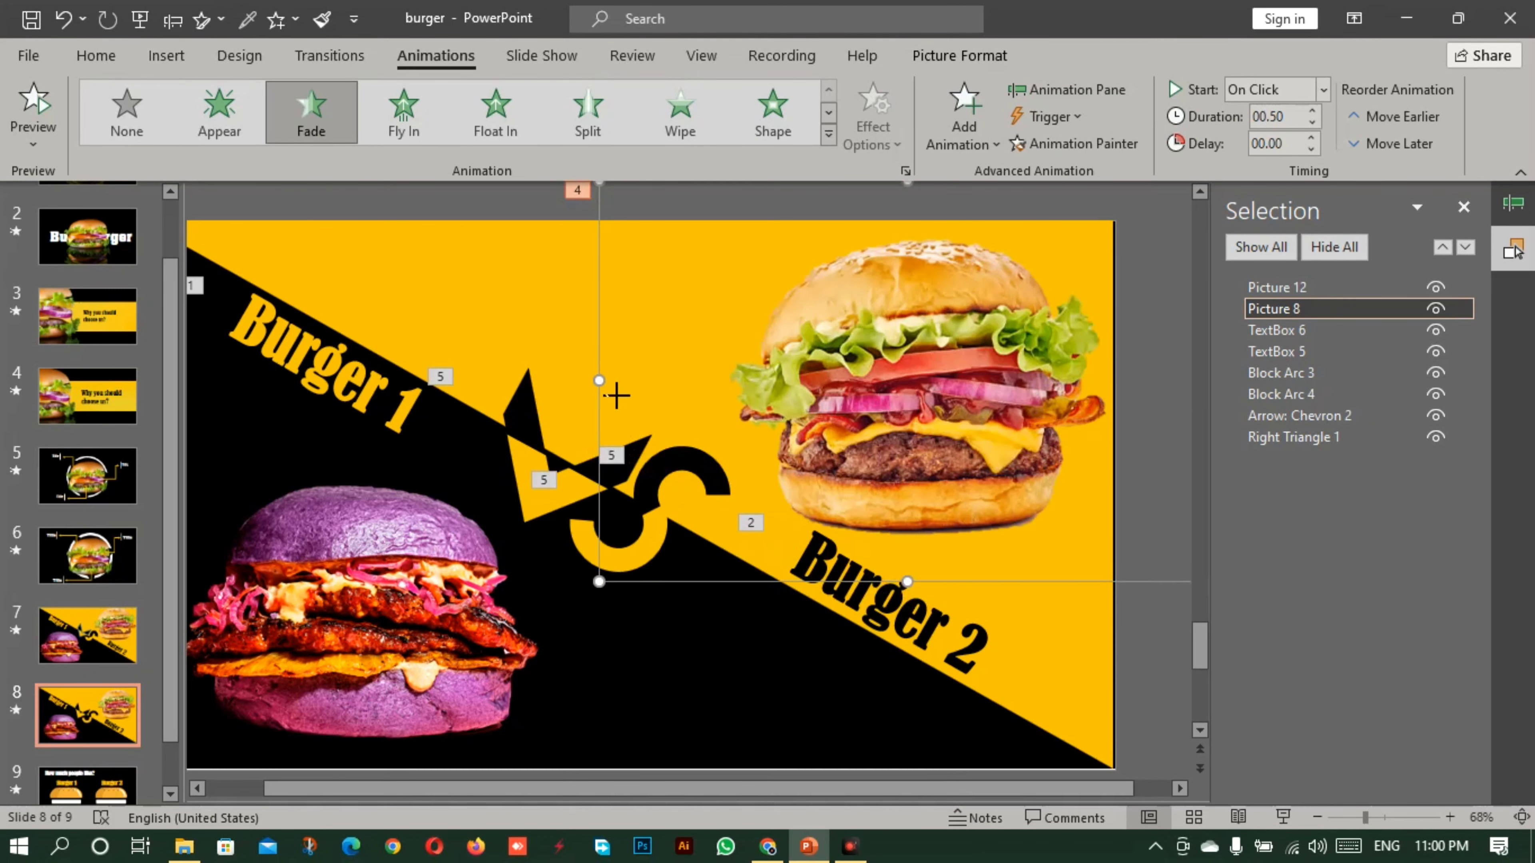
drag(616, 396, 589, 396)
click(759, 671)
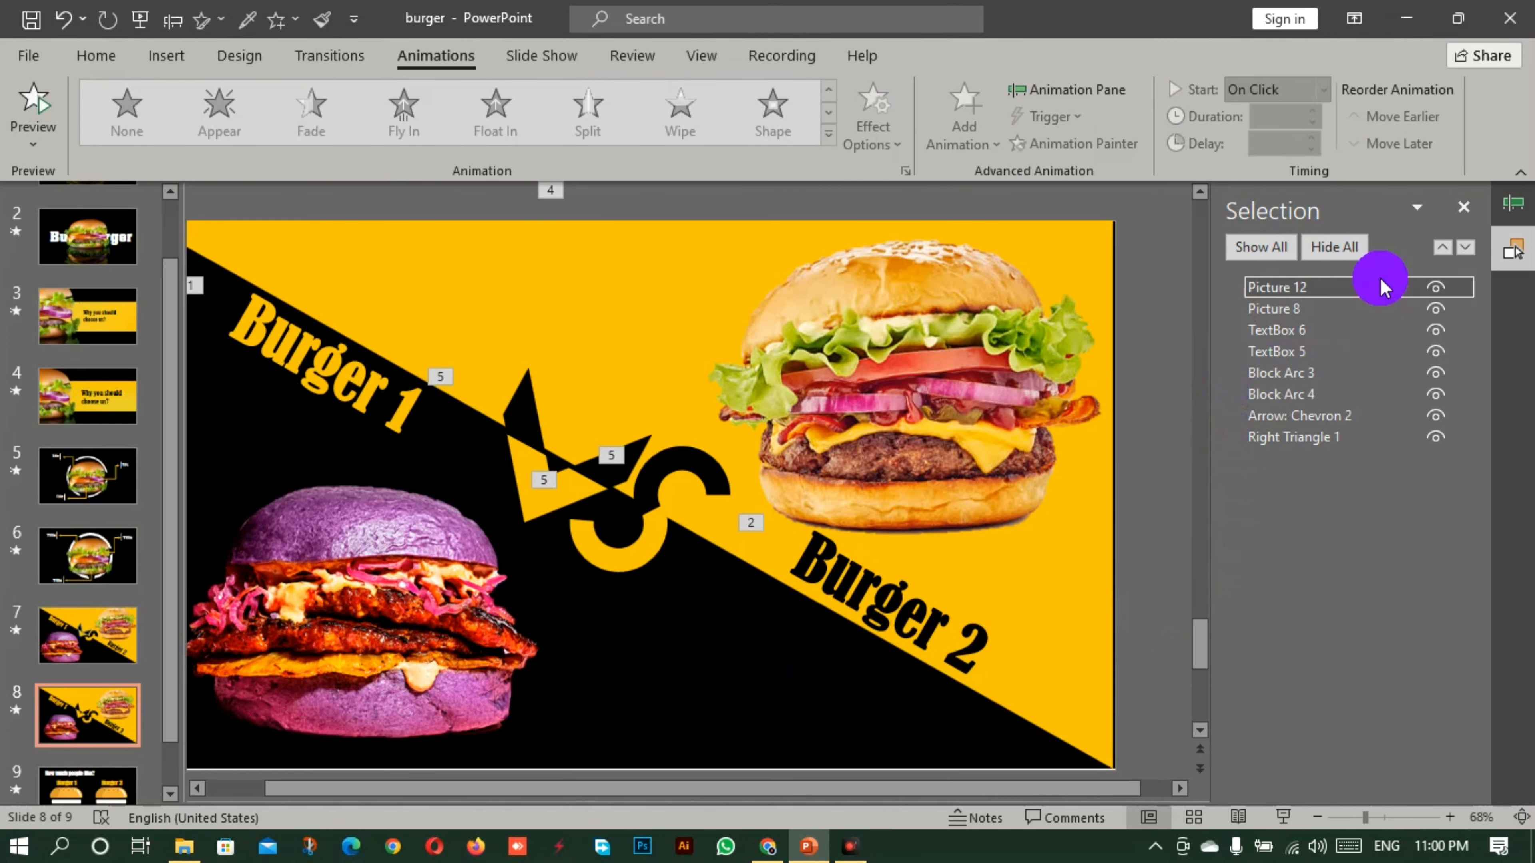
Set all of the slide's animations to start automatically instead of on click, and play them as a preview
click(1500, 207)
click(1203, 334)
key(ctrl+a)
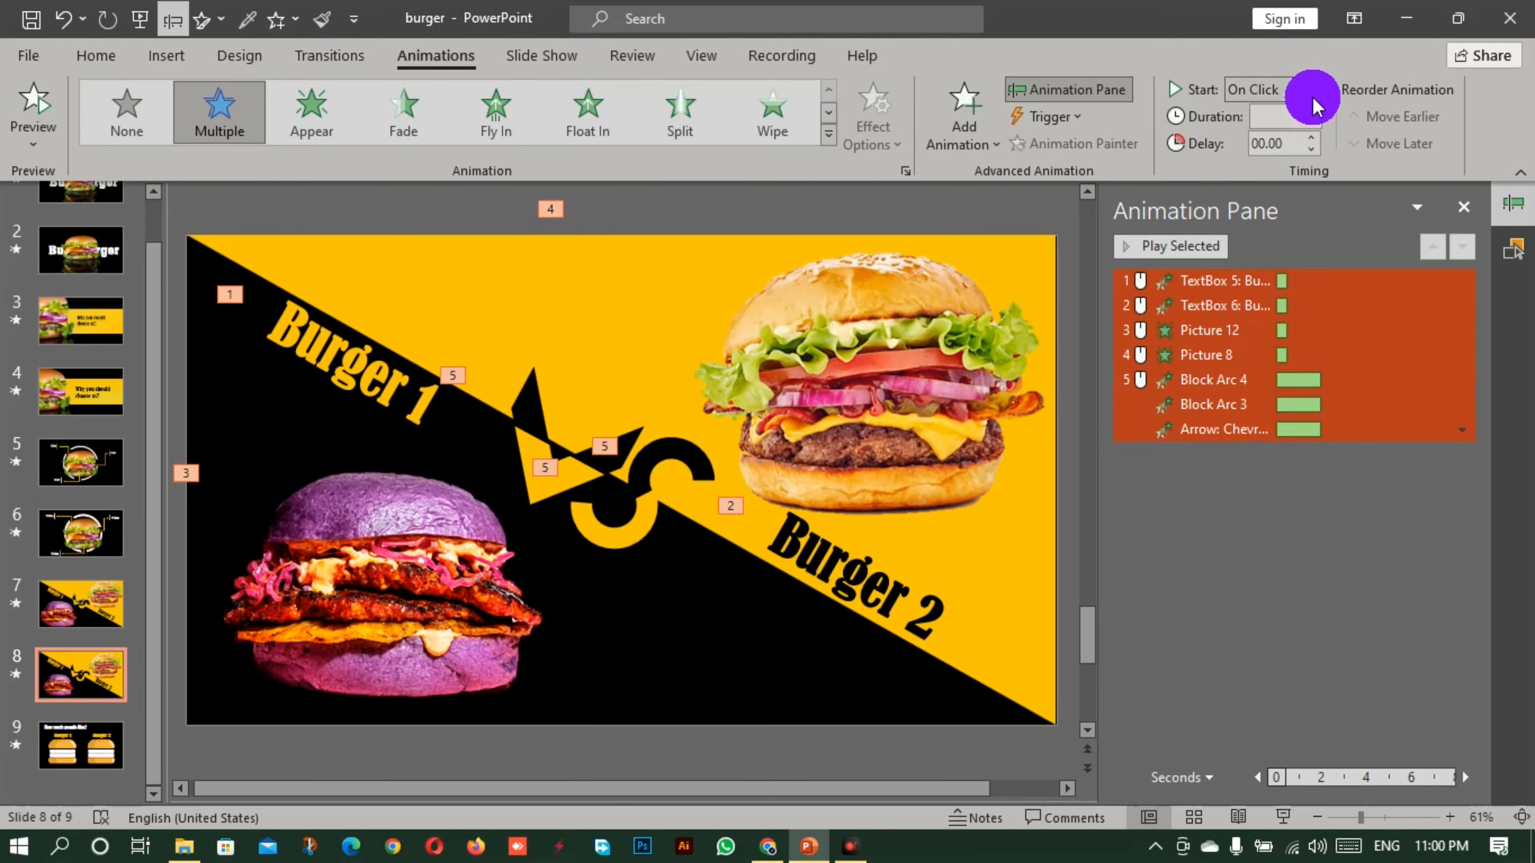
click(1323, 92)
click(1298, 143)
click(1257, 449)
click(1160, 245)
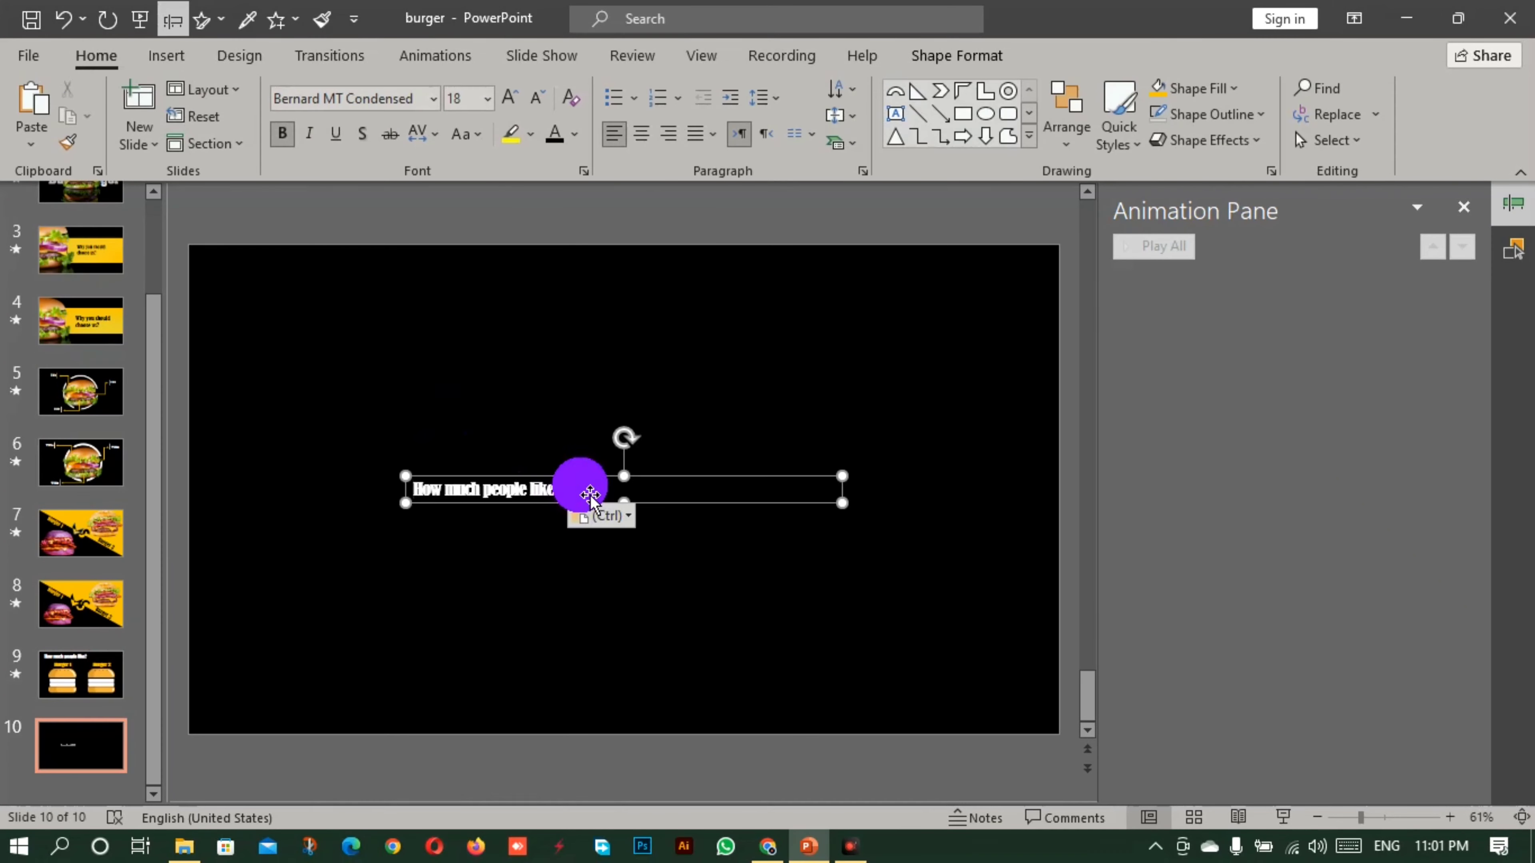
Insert the burger icon graphic from the burger folder onto the "How much people like?" slide and position it below the title
click(216, 735)
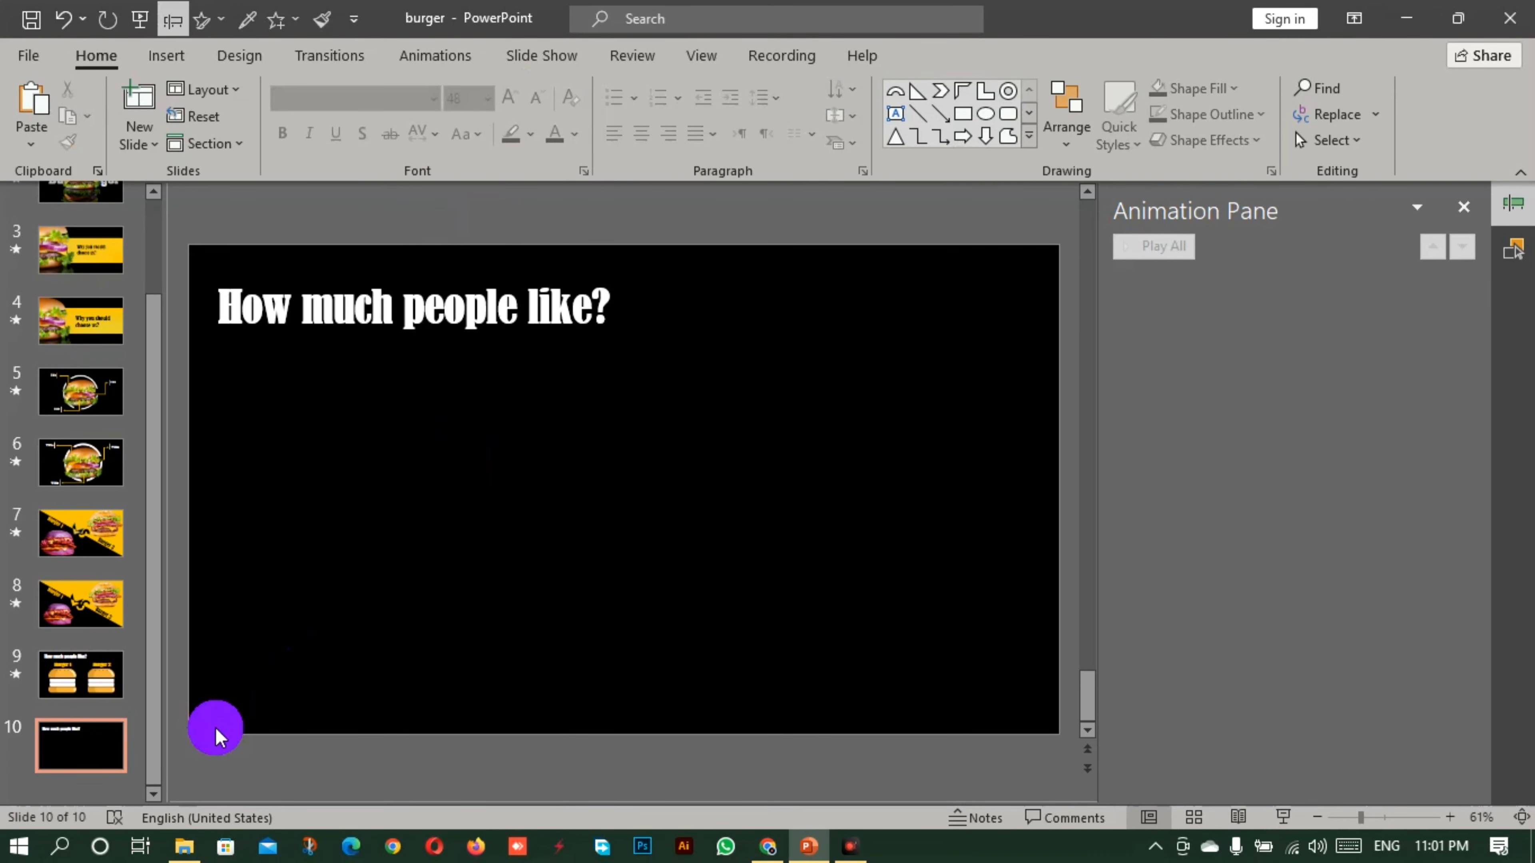
click(184, 847)
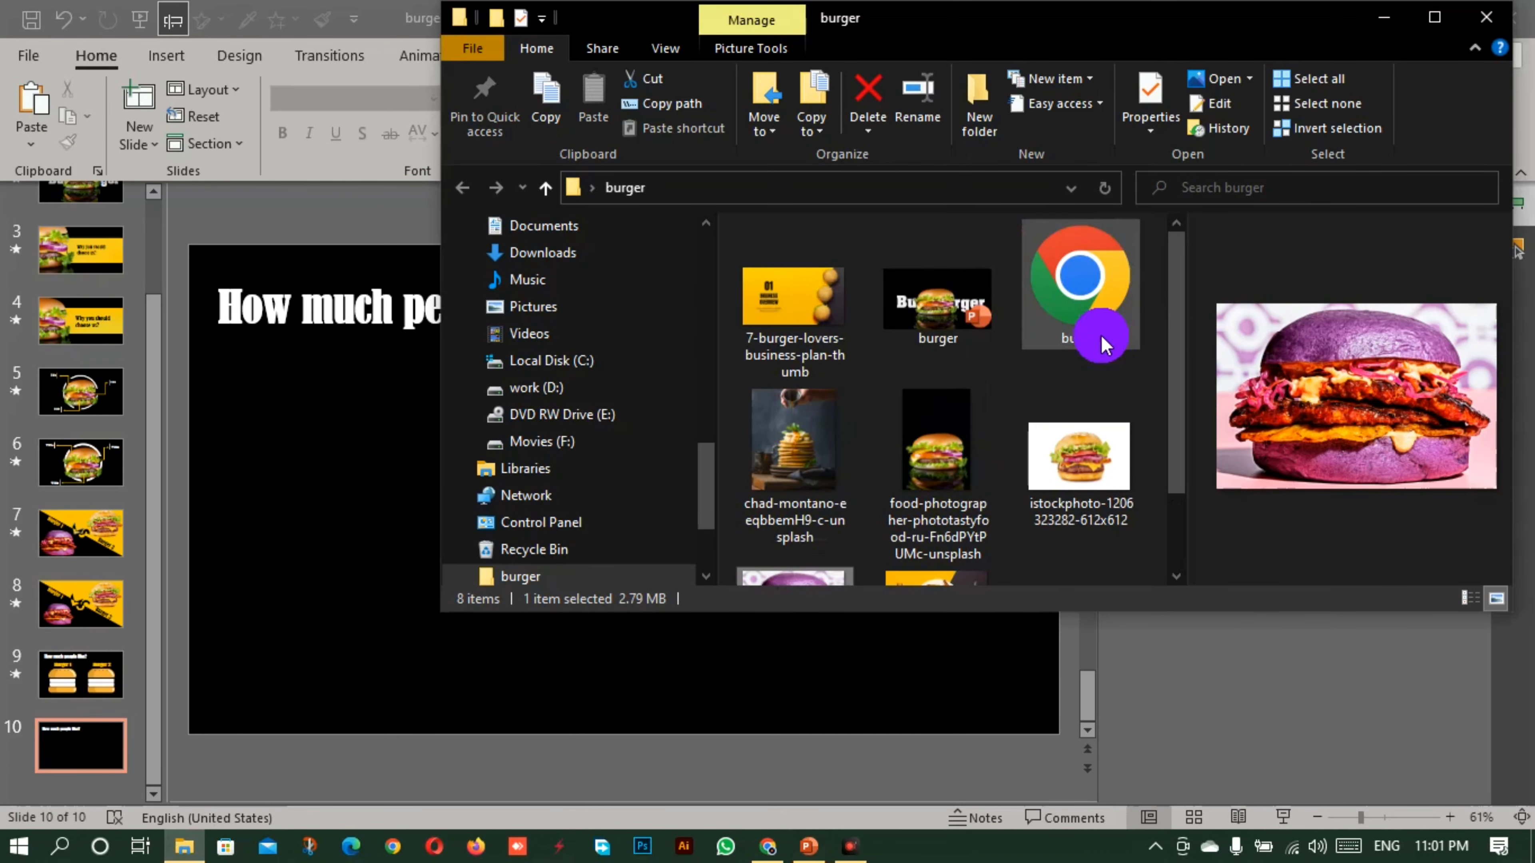
drag(1102, 345, 363, 511)
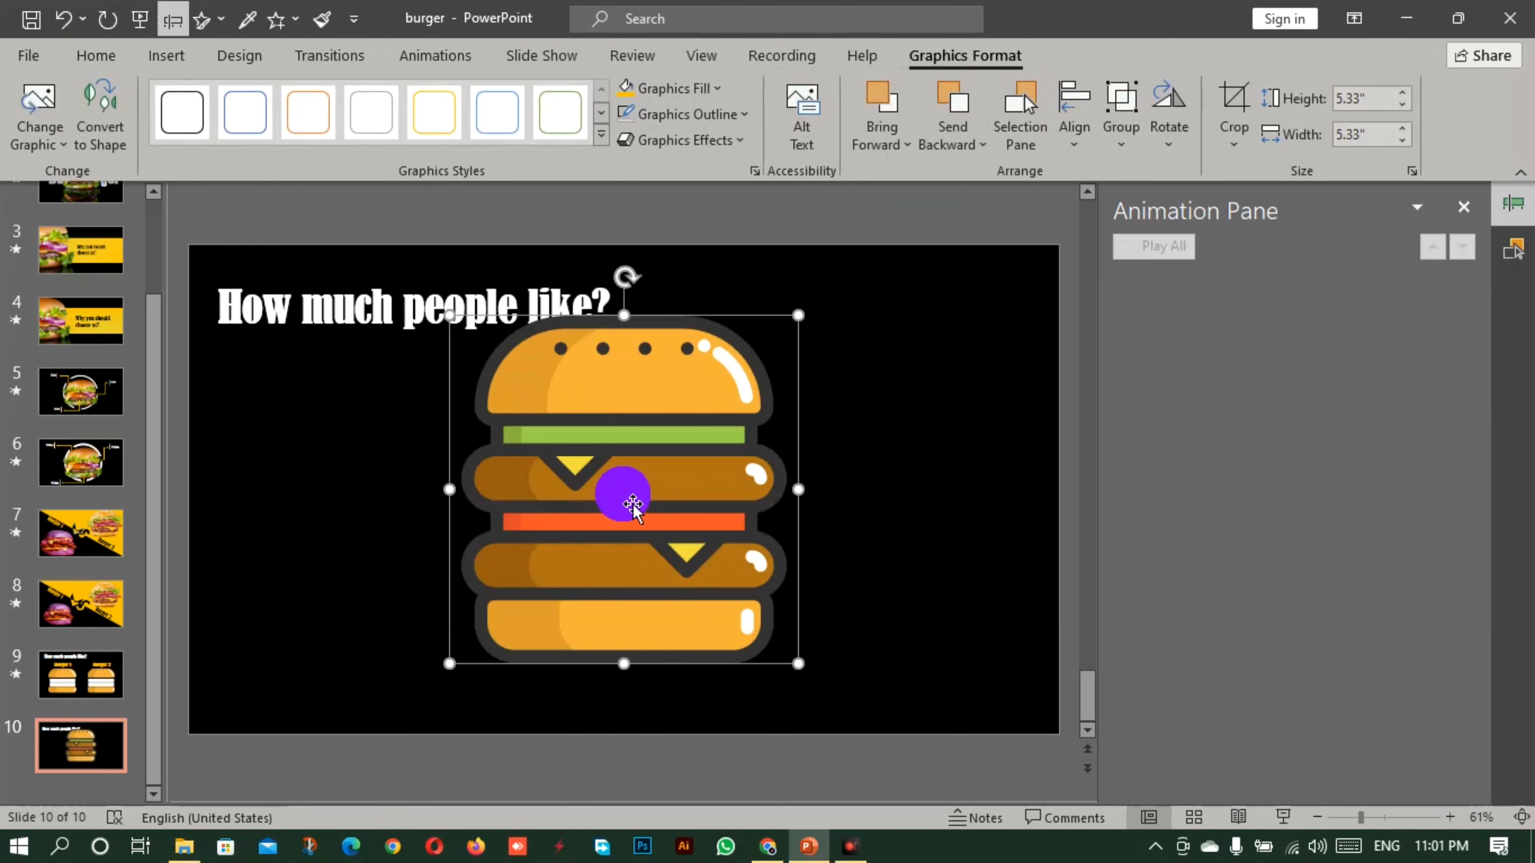
drag(633, 505, 481, 533)
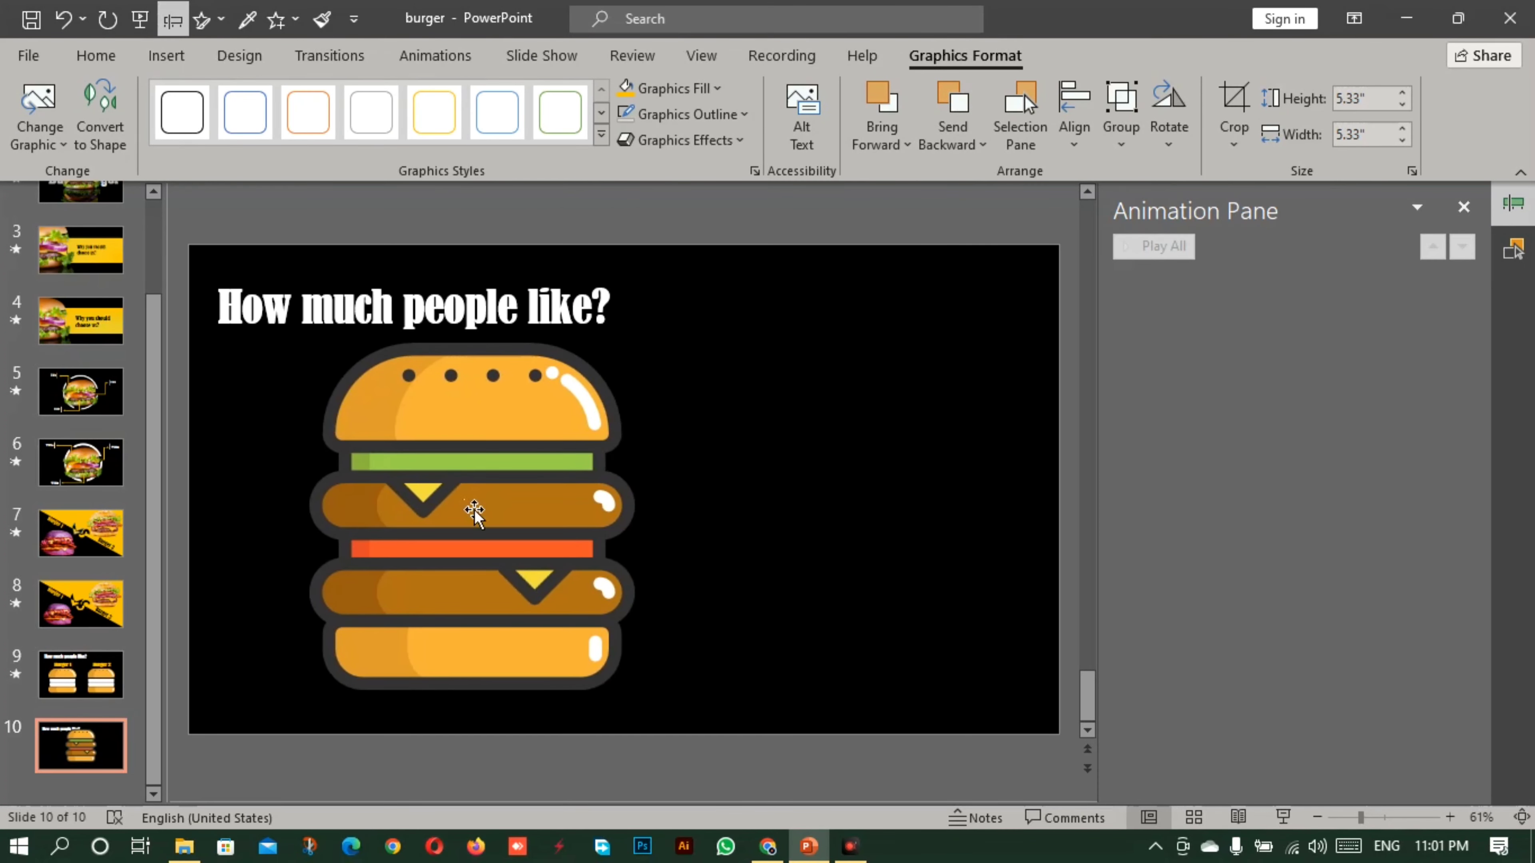
Convert the burger graphic to shapes and ungroup it fully into separate pieces
click(96, 107)
click(491, 466)
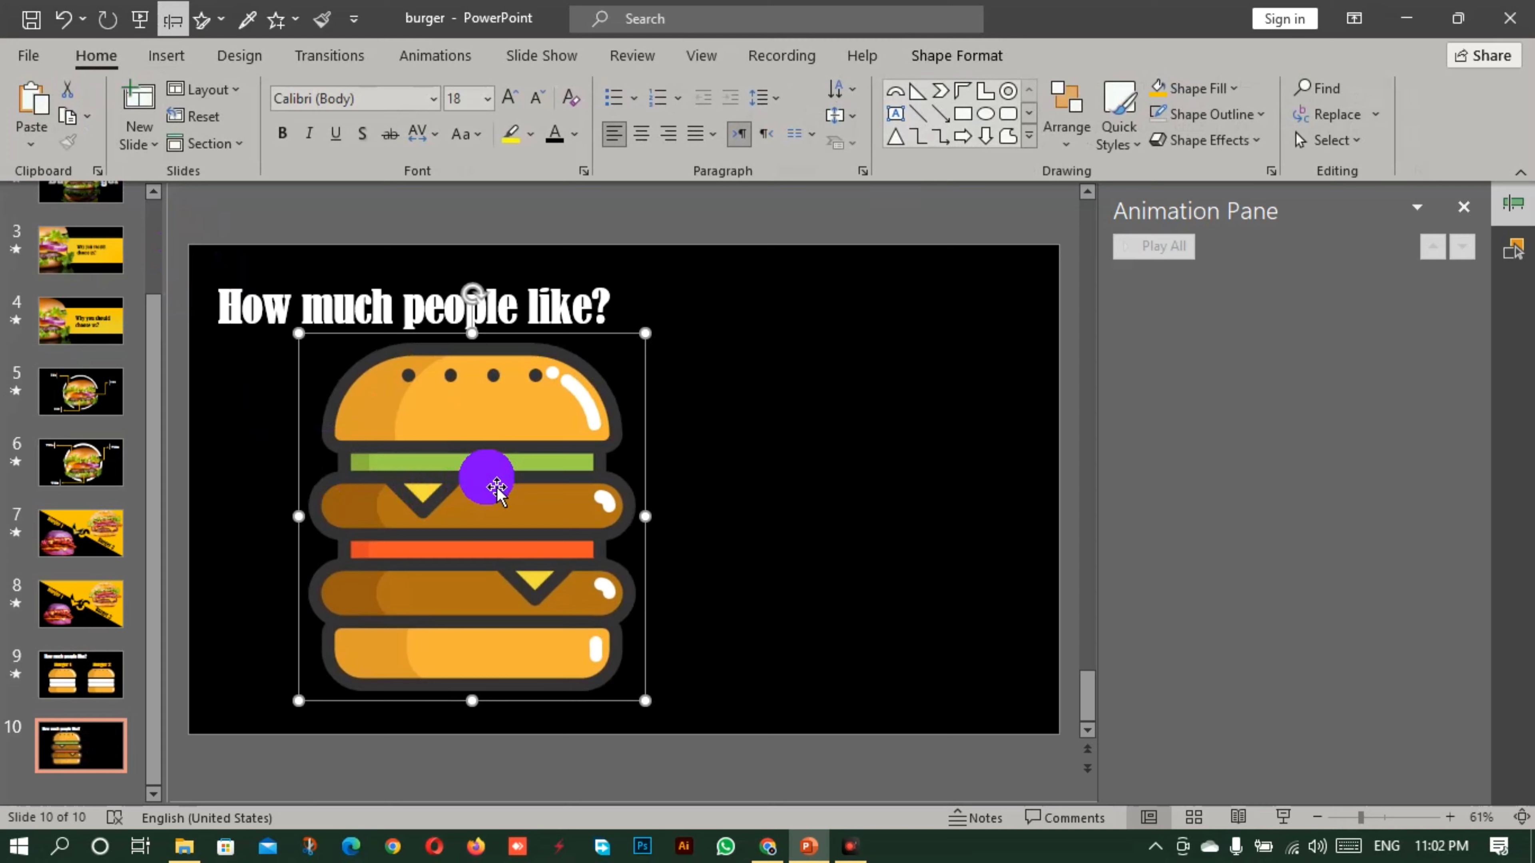
right_click(496, 487)
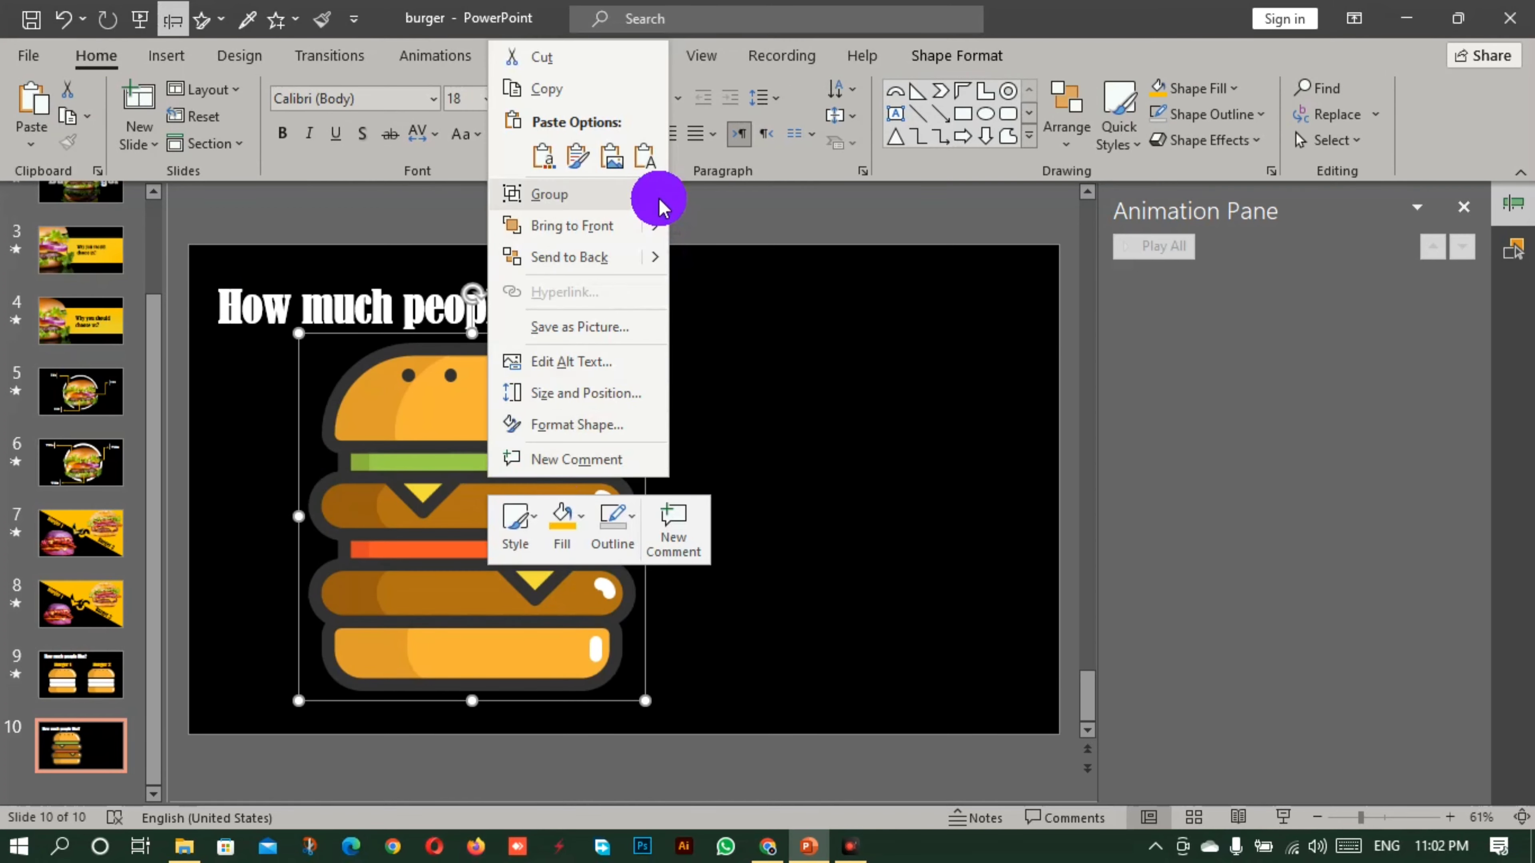
mouse_move(662, 206)
click(731, 266)
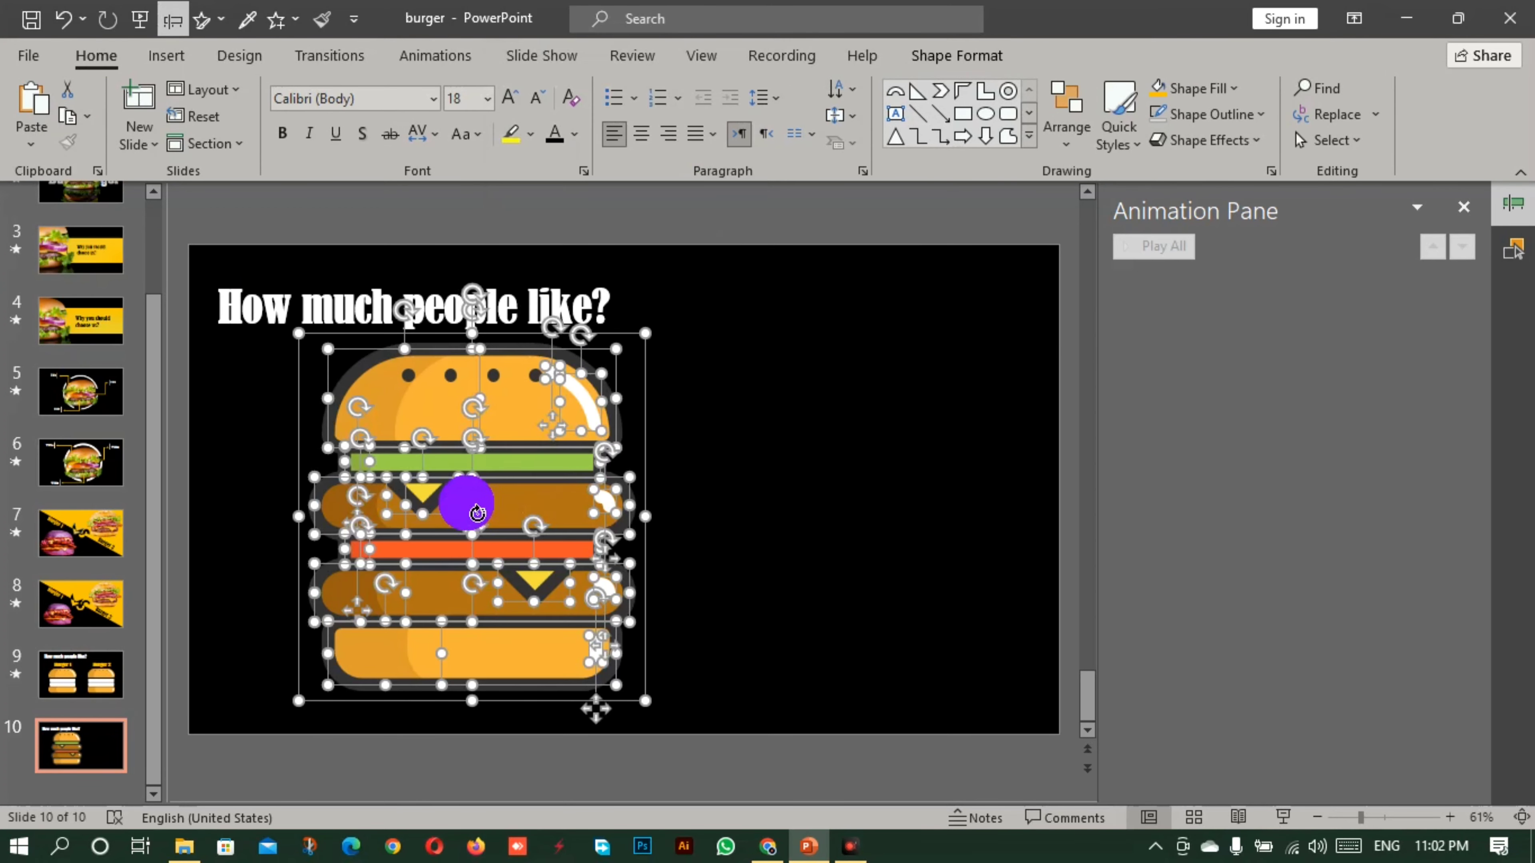
right_click(536, 498)
mouse_move(685, 205)
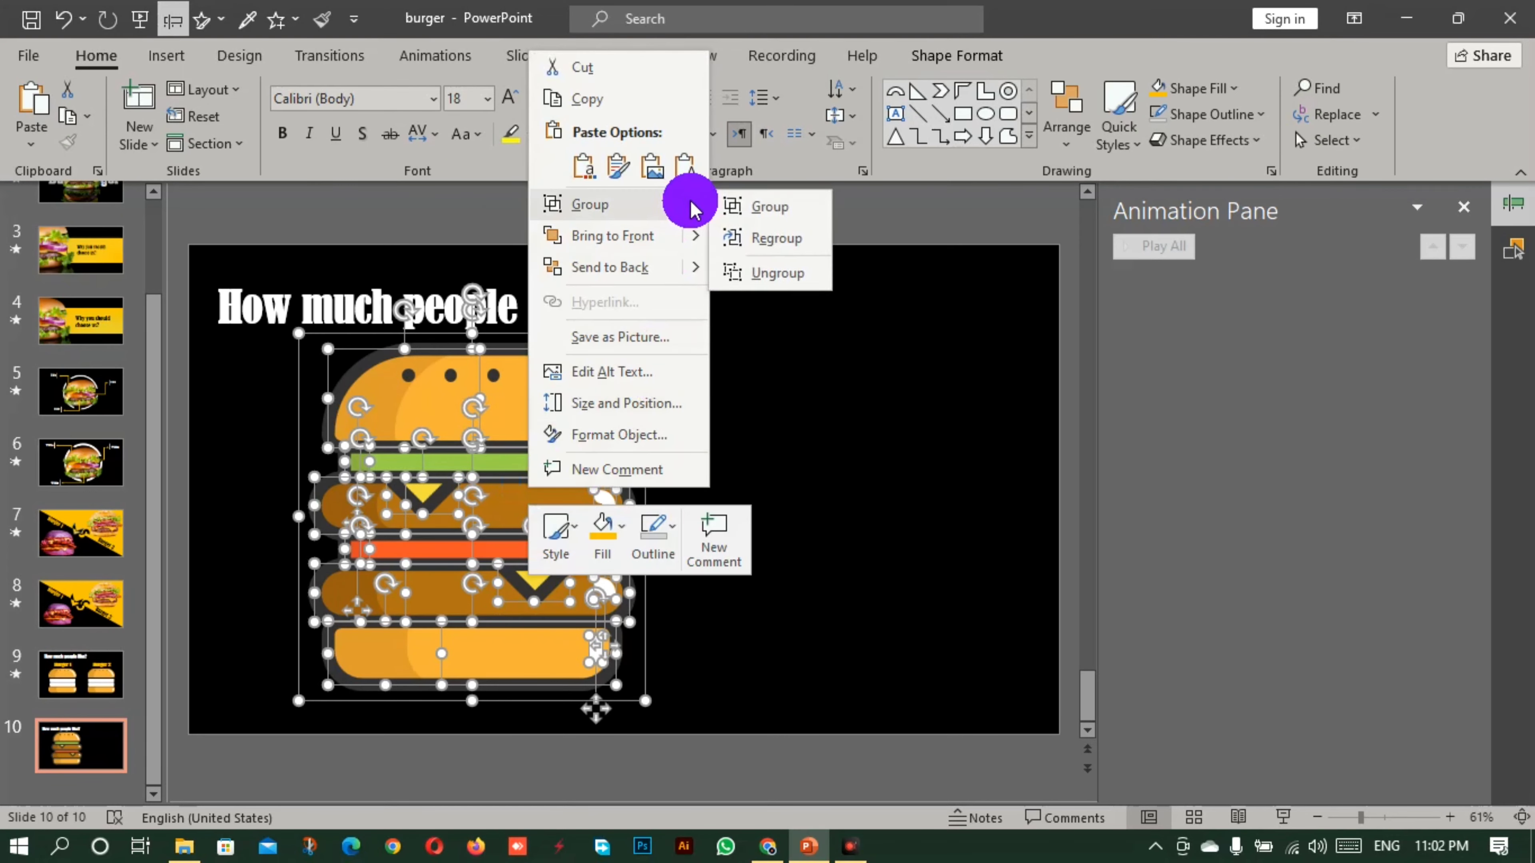
click(773, 284)
Delete the burger's dark outline and its lettuce, patty, tomato and cheese pieces, keeping only the two bun halves
click(494, 504)
key(Delete)
click(613, 537)
key(Delete)
click(535, 585)
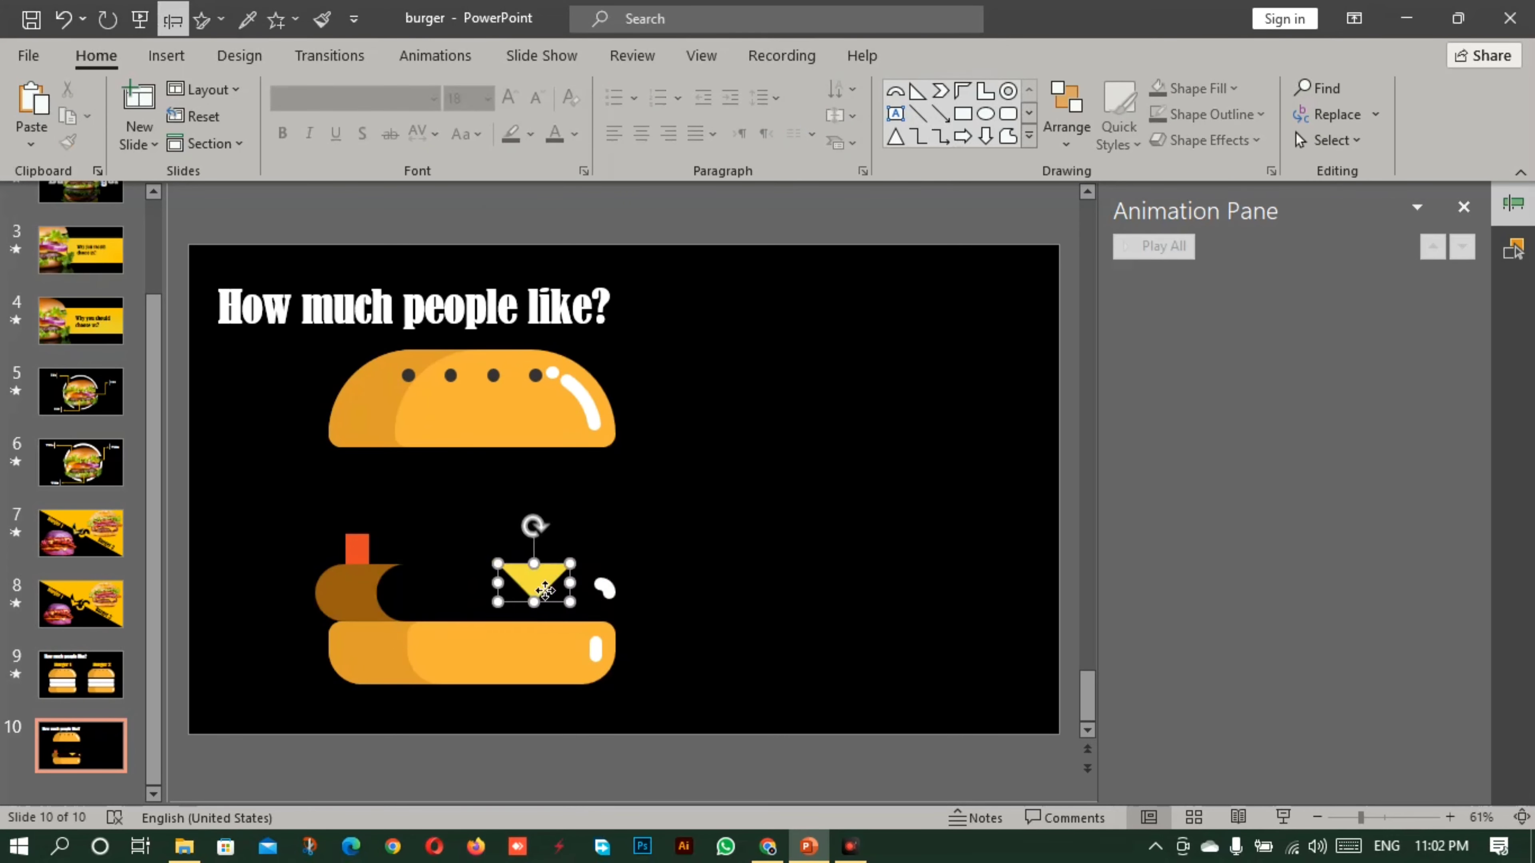
key(Delete)
Group the pieces of the bottom bun into one object
drag(644, 590, 312, 764)
right_click(490, 655)
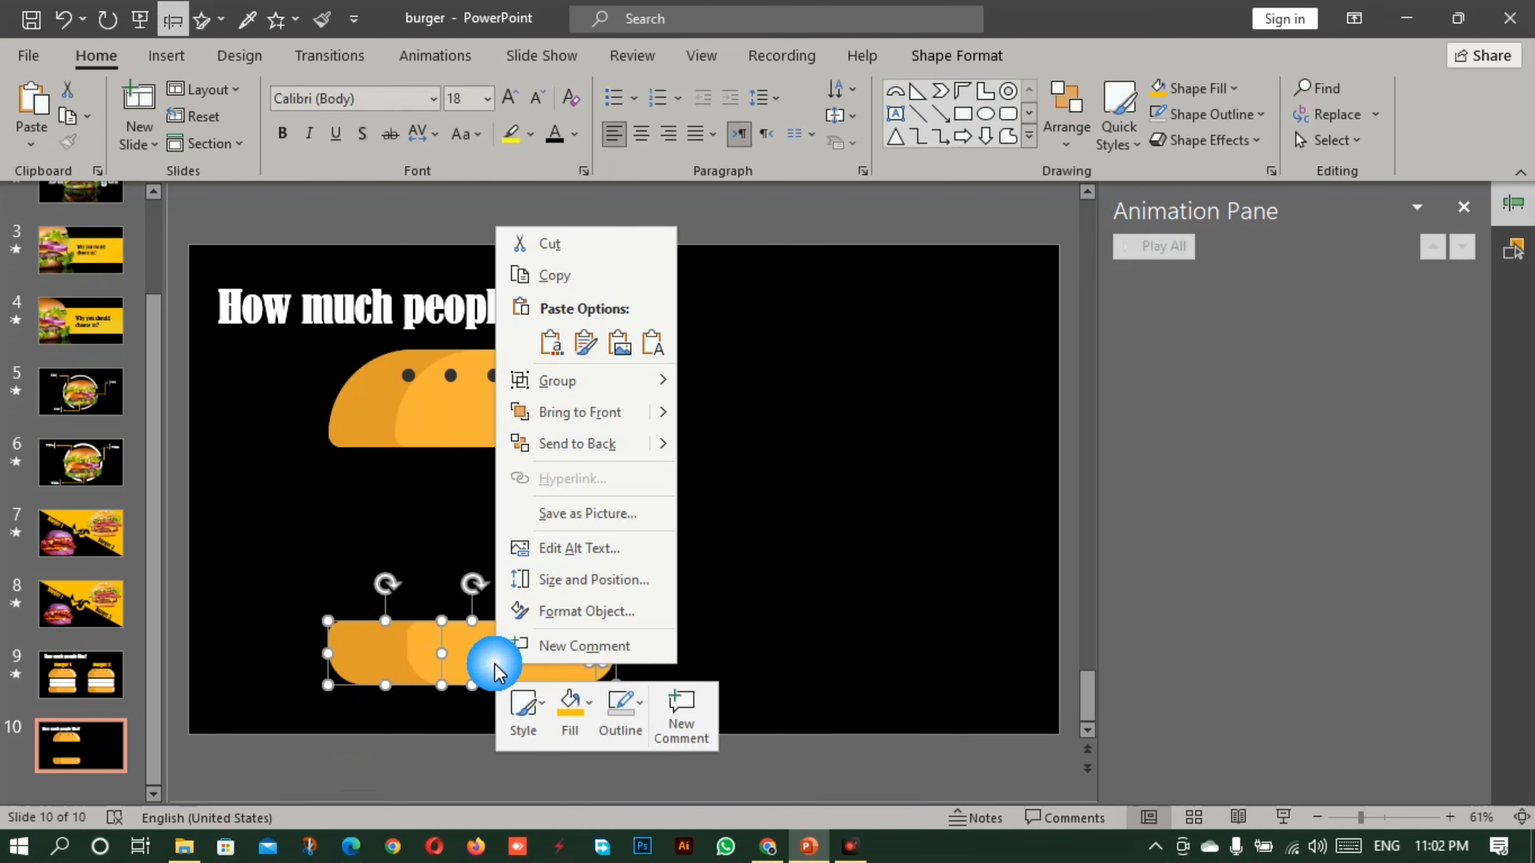
click(670, 381)
click(735, 384)
click(635, 382)
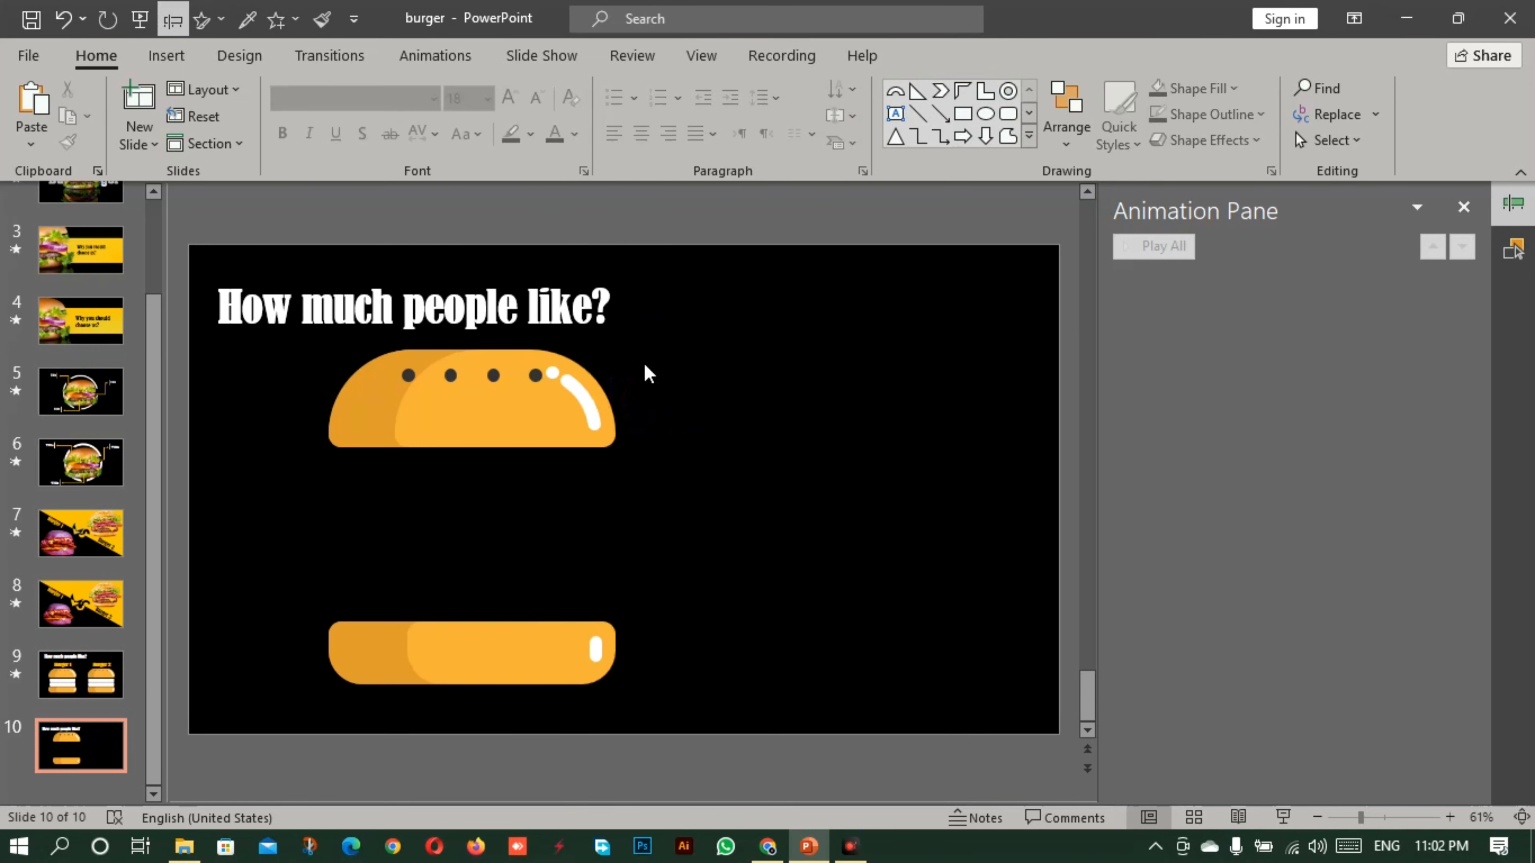
Group the pieces of the top bun, including its seeds and highlights, into one object
drag(681, 334, 254, 538)
right_click(459, 399)
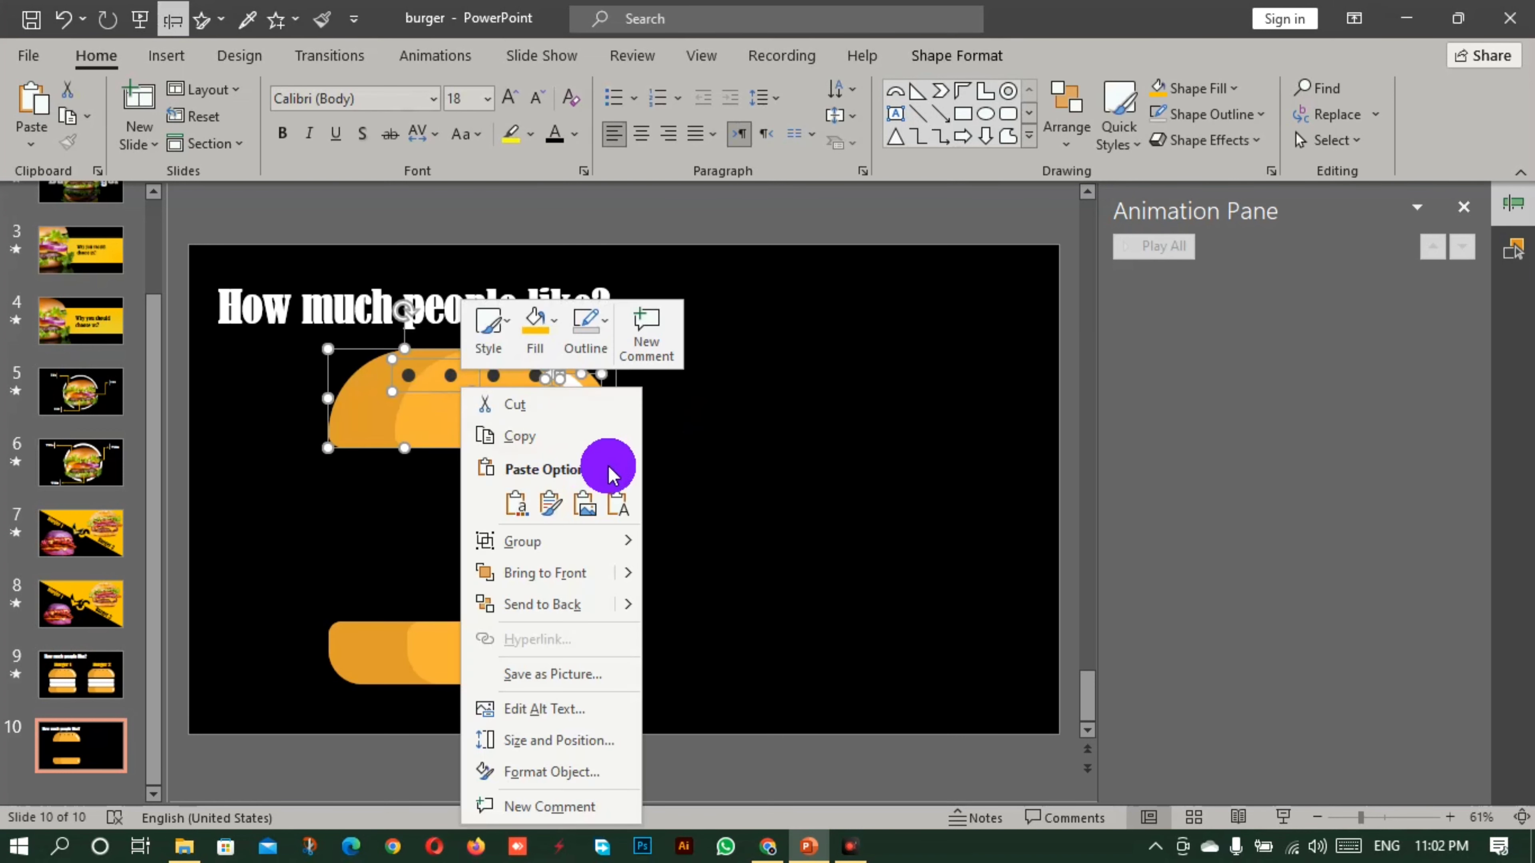
mouse_move(612, 553)
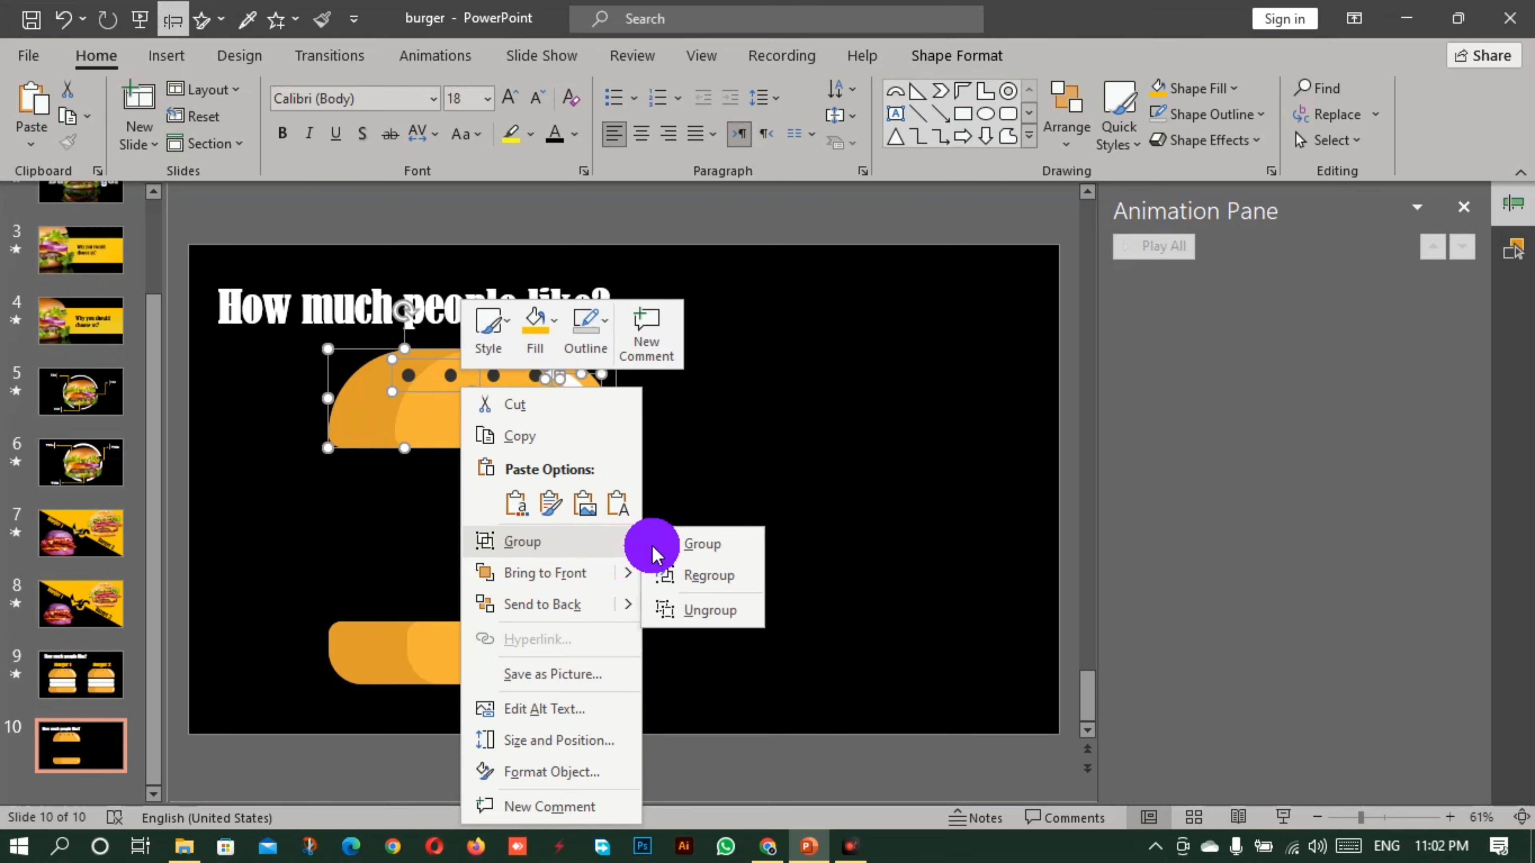
click(716, 547)
Move the top and bottom buns closer together and slightly farther left beneath the slide title
drag(514, 418, 472, 439)
drag(491, 649, 459, 631)
click(175, 59)
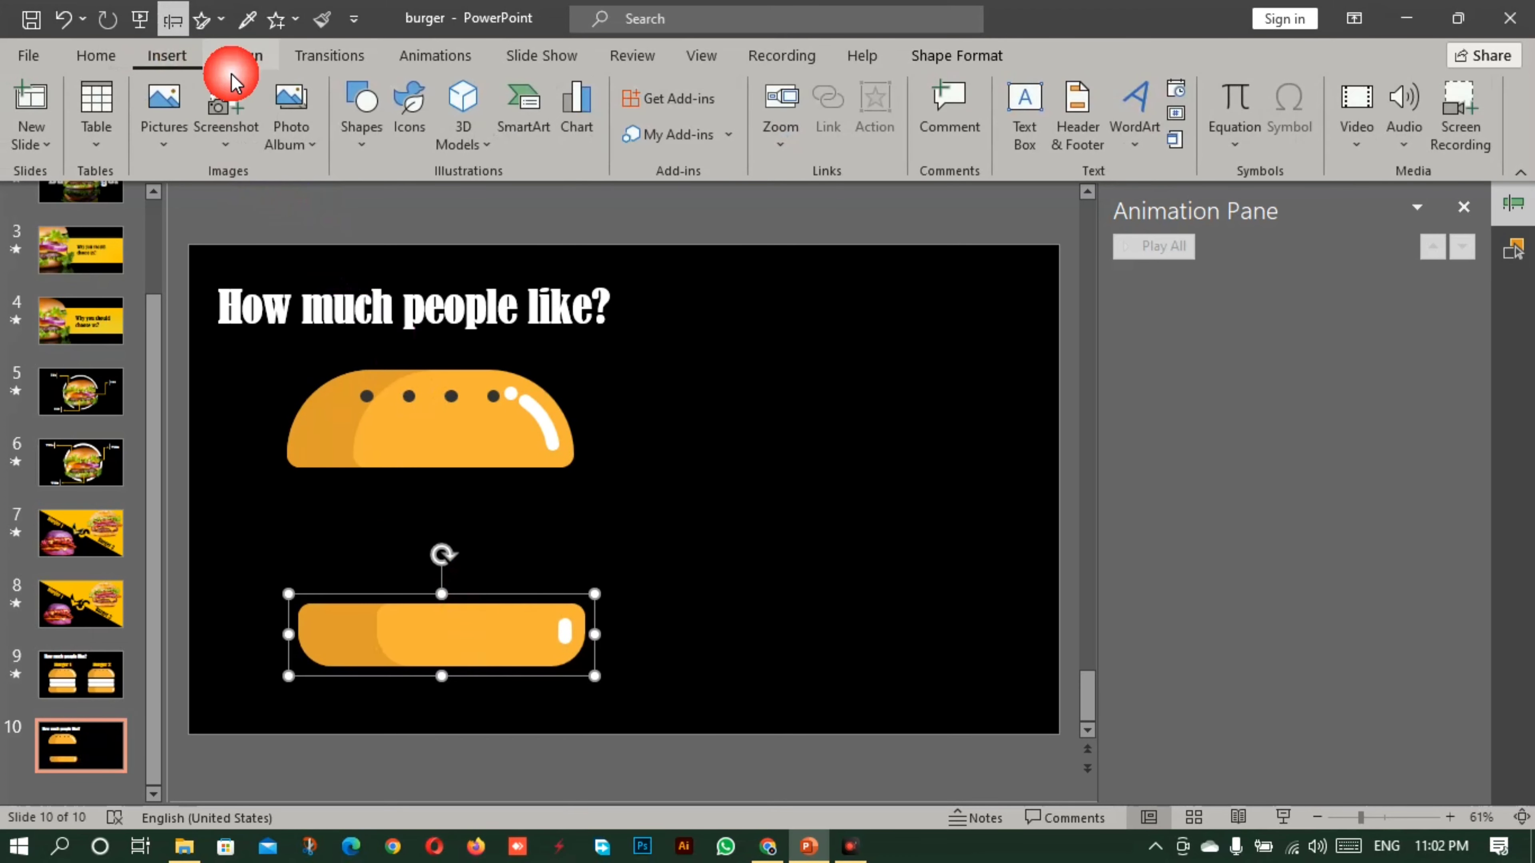